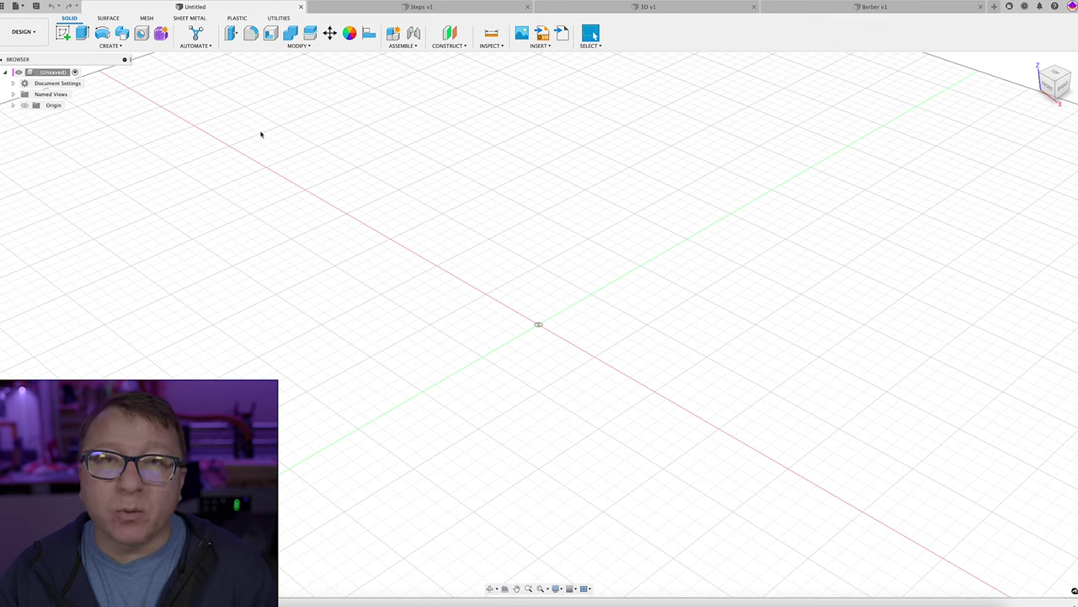
# - Start a sketch on the horizontal XY plane and draw a rectangle about 290 by 140 mm from the origin
pyautogui.click(63, 33)
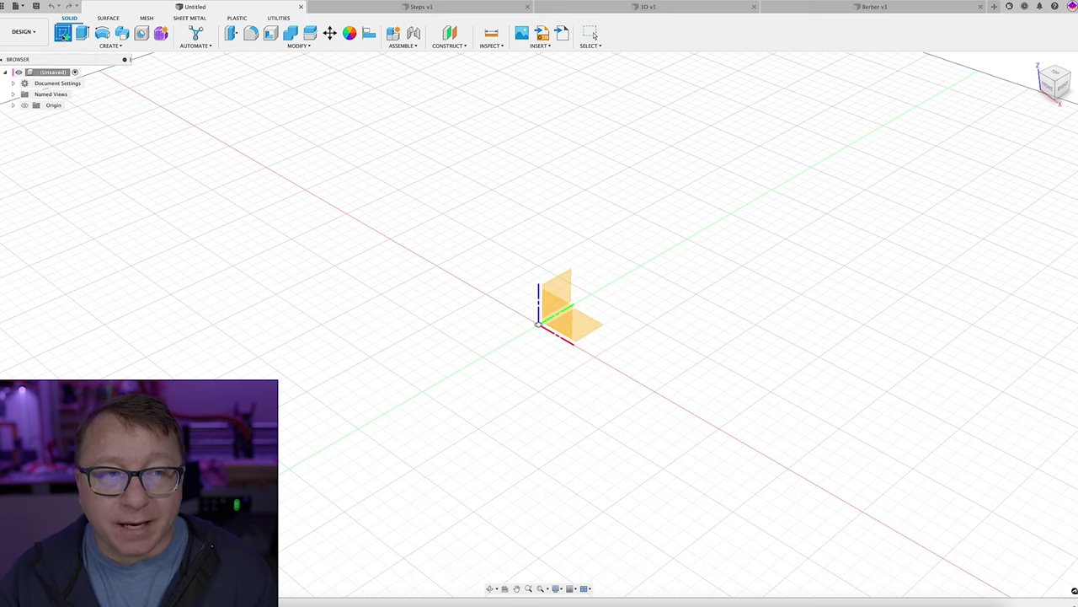
pyautogui.click(592, 331)
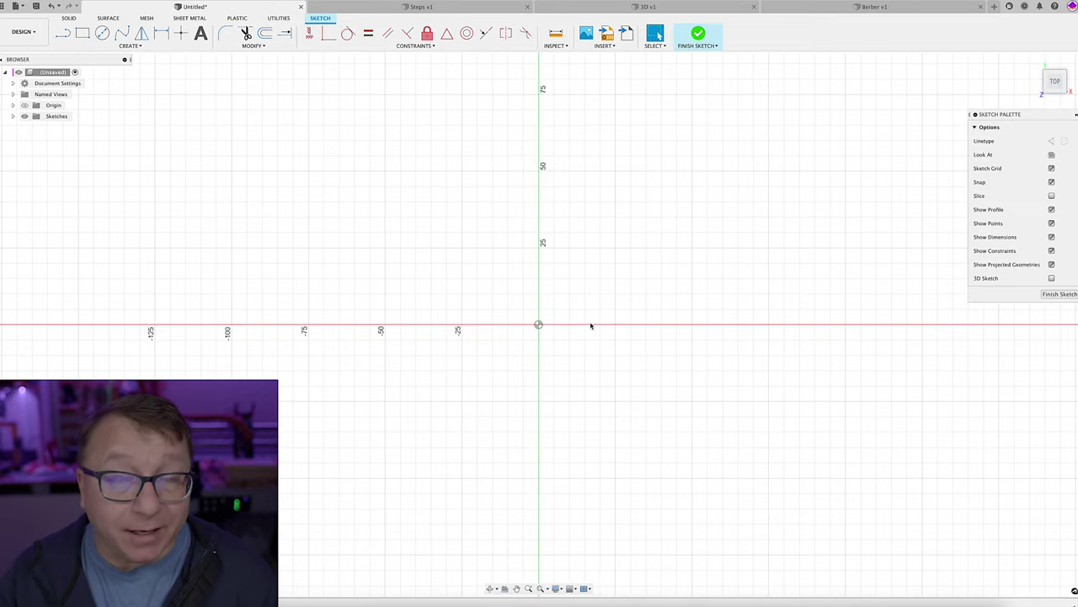
pyautogui.scroll(-5, 591, 325)
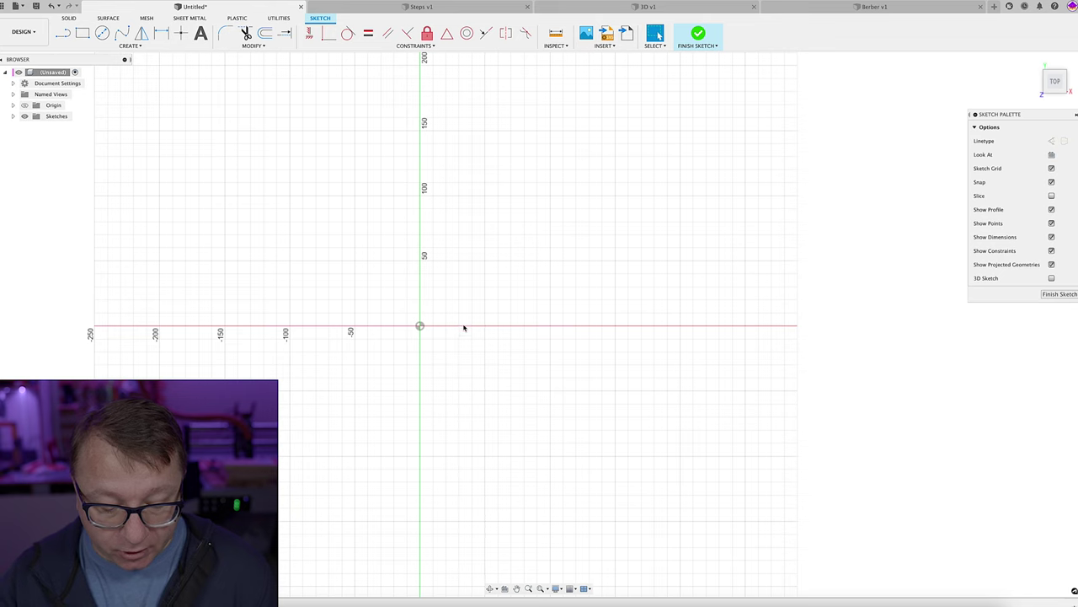
pyautogui.press('r')
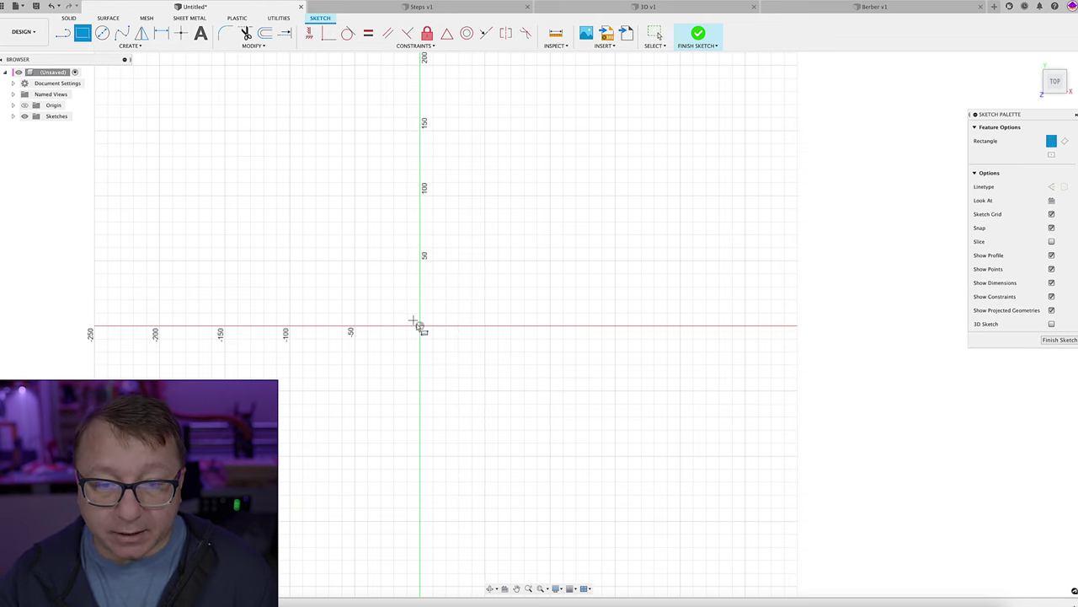
pyautogui.click(419, 325)
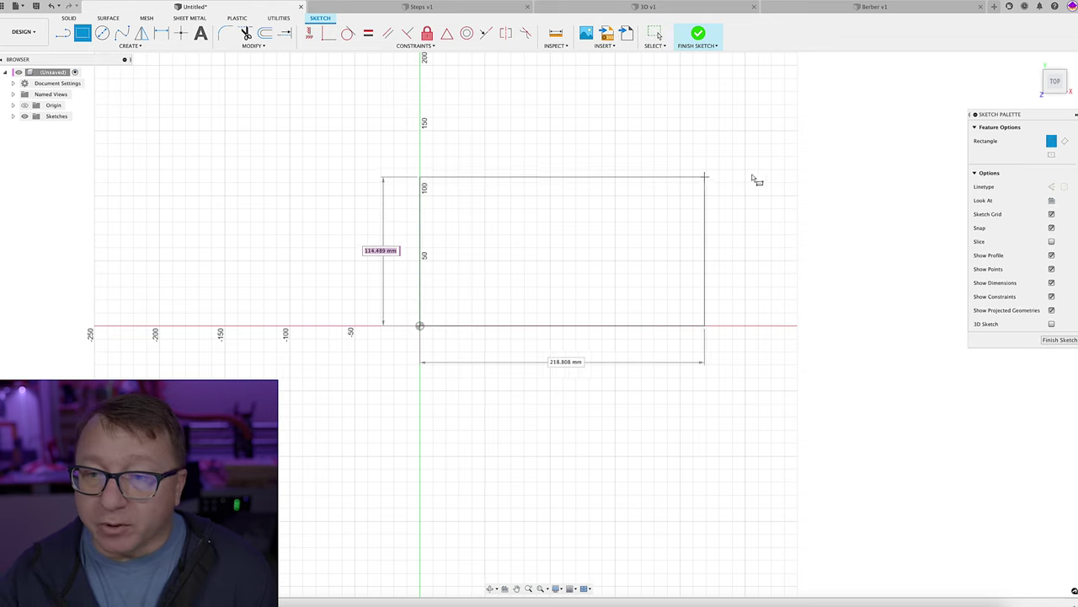
pyautogui.click(797, 144)
pyautogui.press('Escape')
pyautogui.click(647, 158)
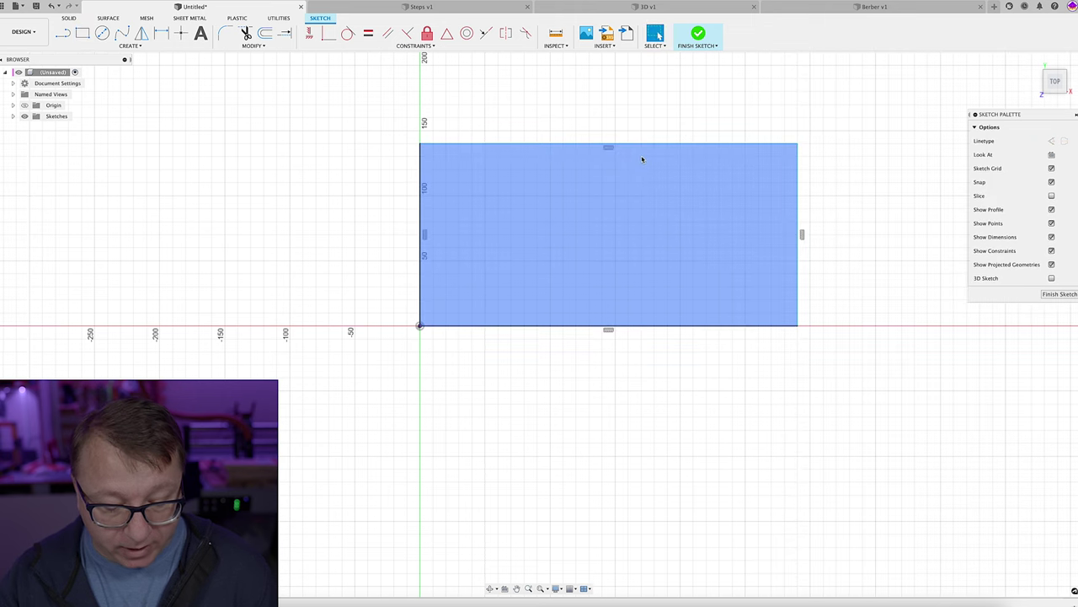
# - Dimension the rectangle's upper edge and set its length to 600 mm
pyautogui.press('d')
pyautogui.click(563, 144)
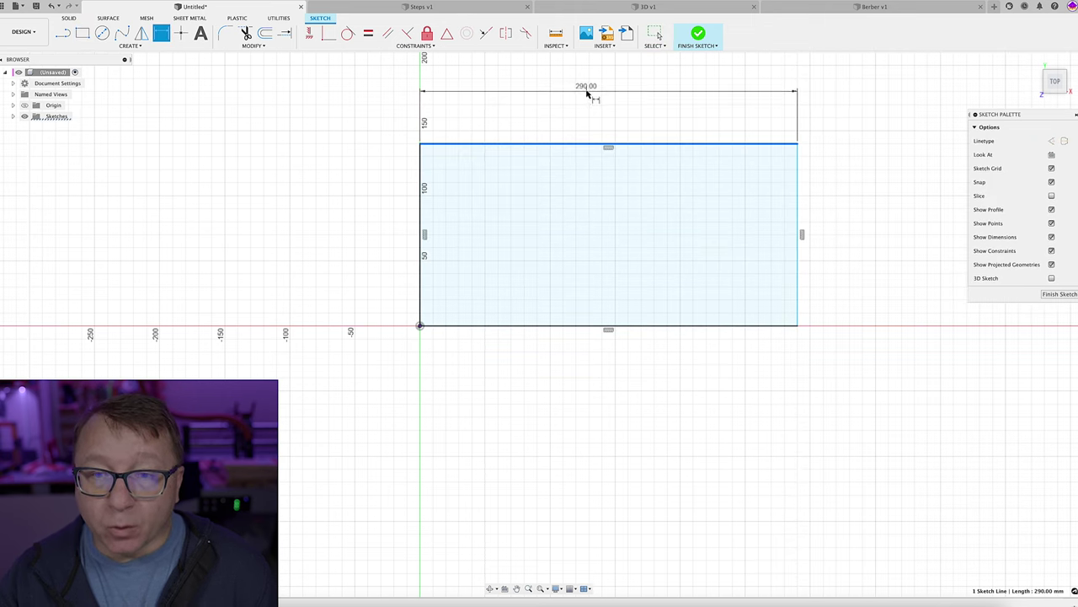
pyautogui.click(590, 90)
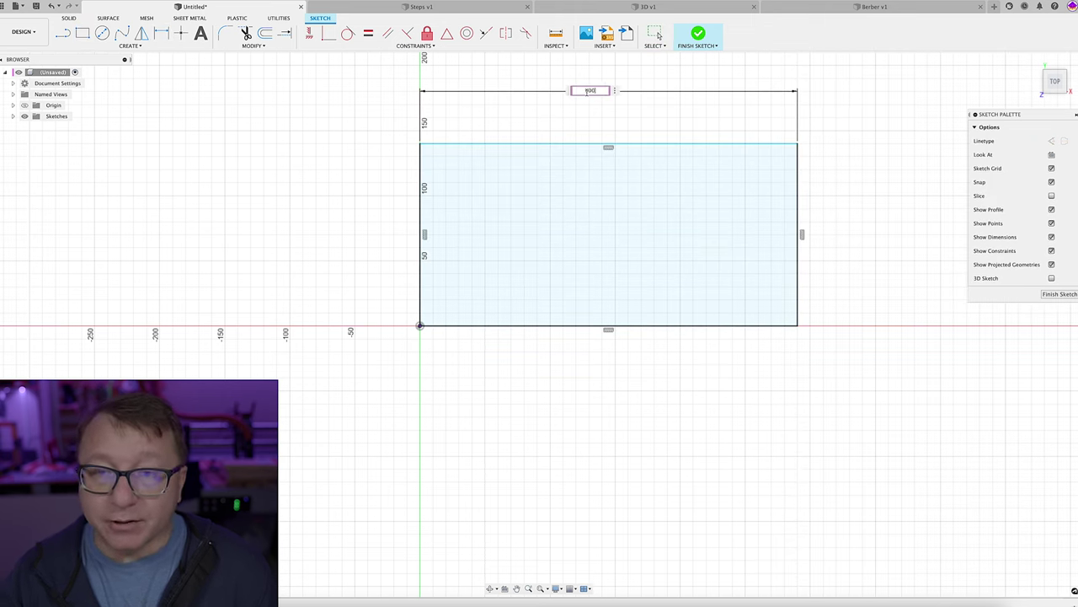
pyautogui.write('600')
pyautogui.press('Return')
# - Dimension the rectangle's left edge and set its length to 300 mm
pyautogui.click(423, 226)
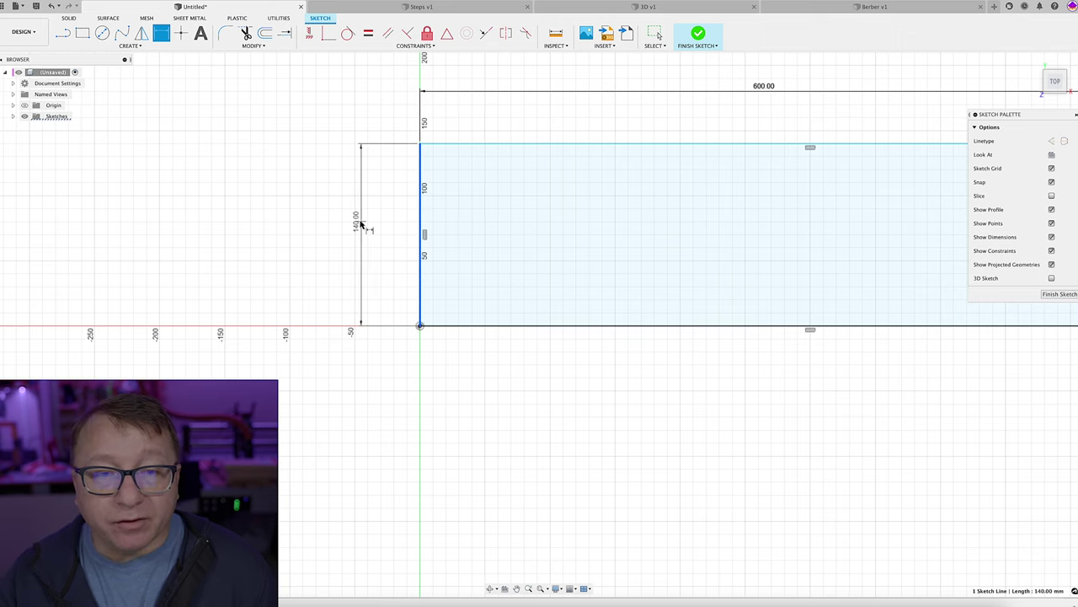
pyautogui.click(359, 223)
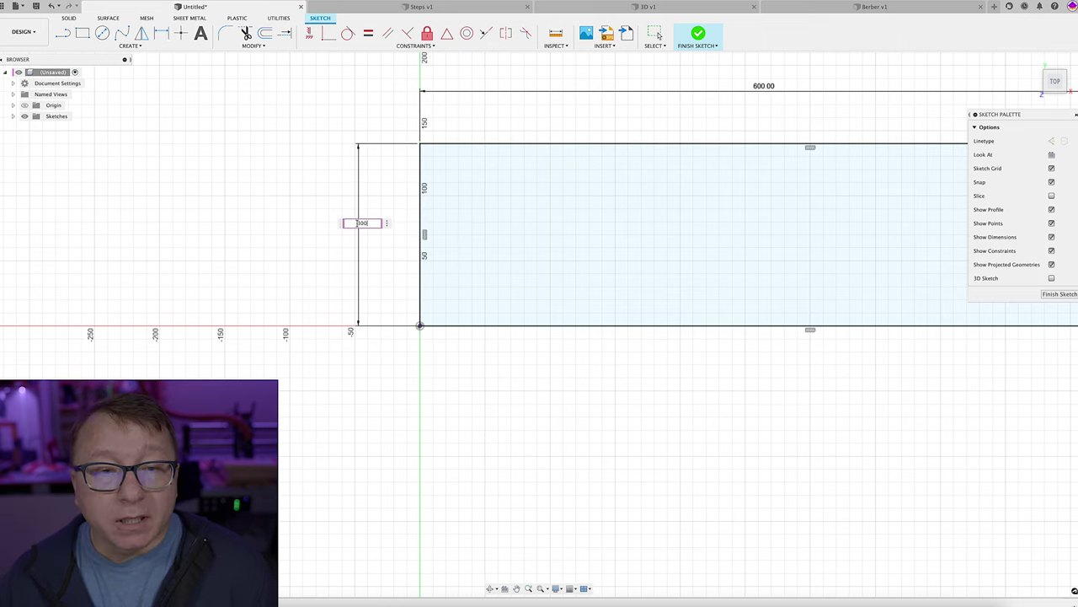
pyautogui.write('300')
pyautogui.press('Return')
pyautogui.scroll(-5, 441, 313)
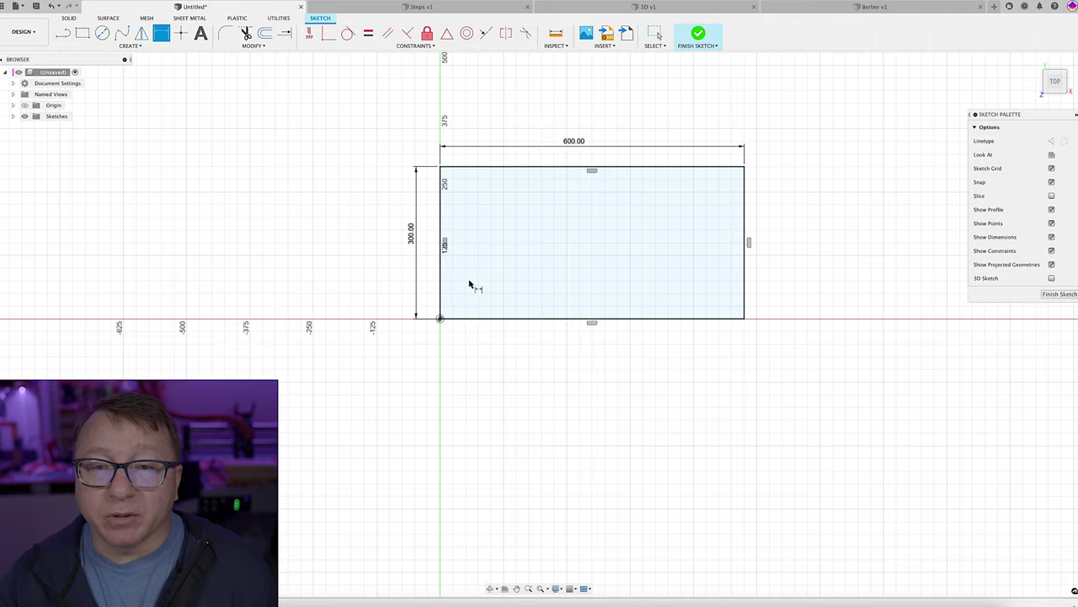
pyautogui.scroll(-2, 455, 290)
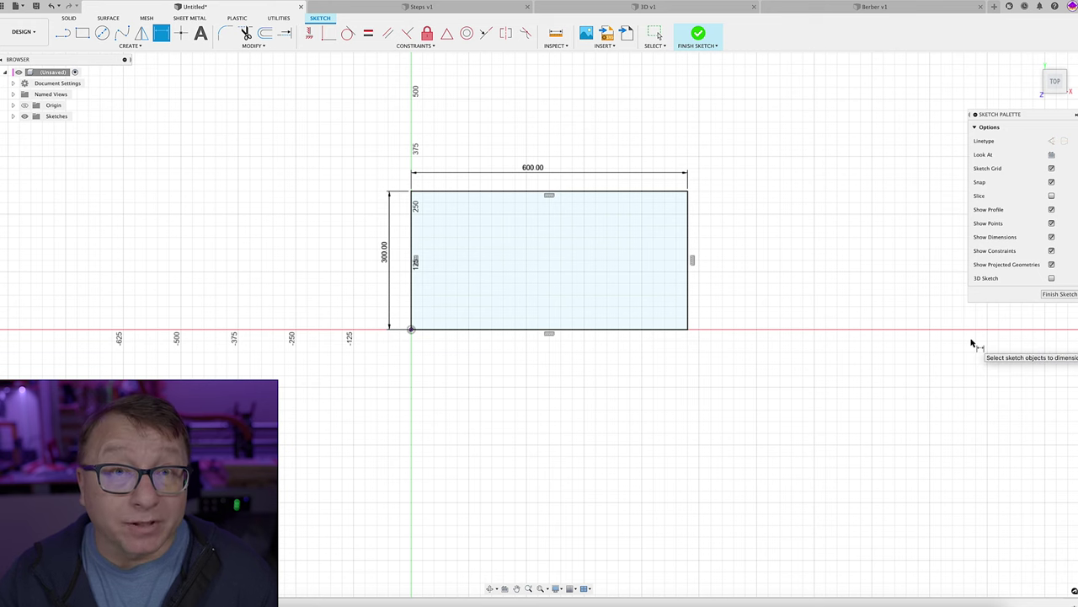
pyautogui.scroll(3, 496, 285)
pyautogui.press('Escape')
# - Draw two full-height vertical lines across the rectangle, about 50 and 100 mm from its left edge
pyautogui.click(525, 247)
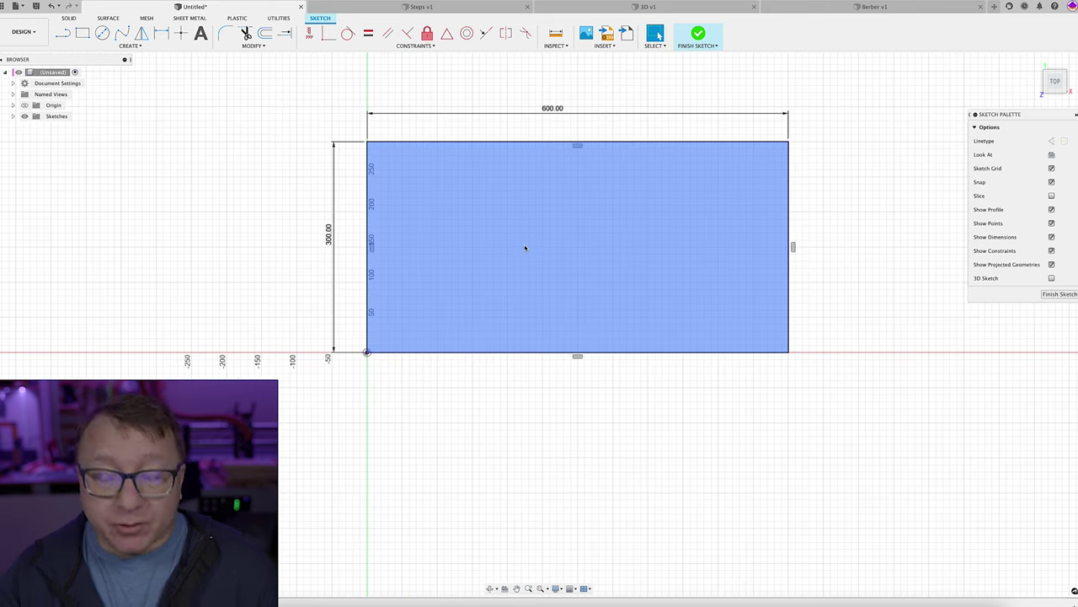
pyautogui.press('d')
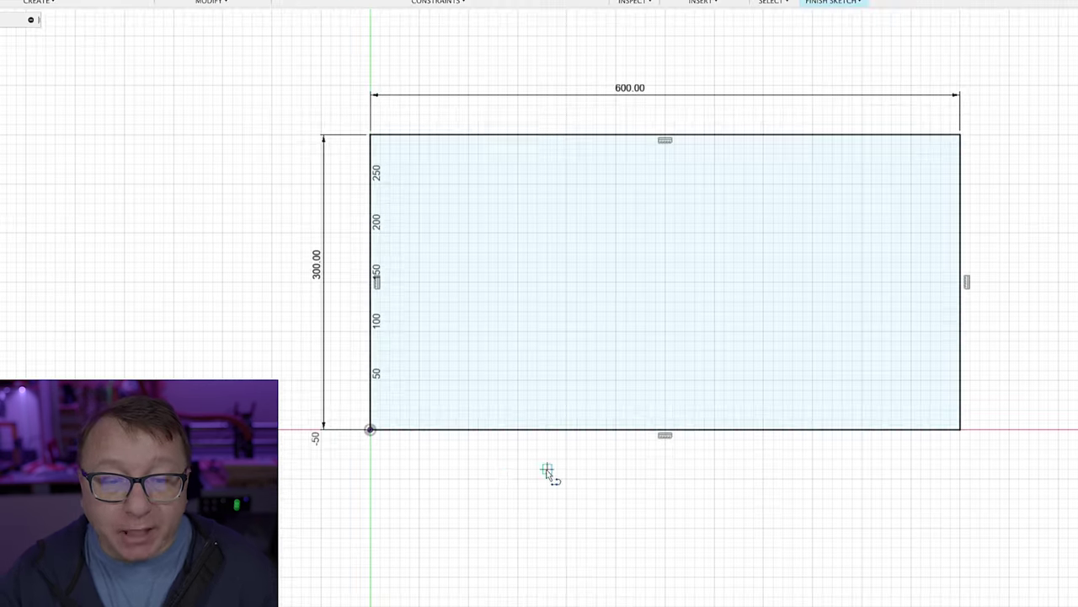
pyautogui.click(420, 429)
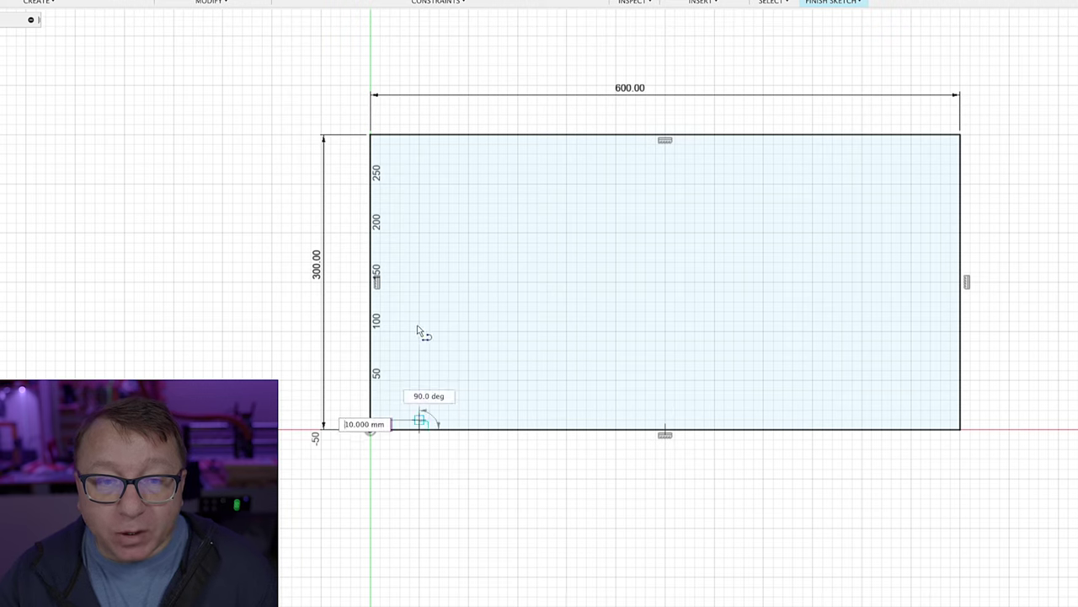
pyautogui.doubleClick(421, 135)
pyautogui.click(469, 430)
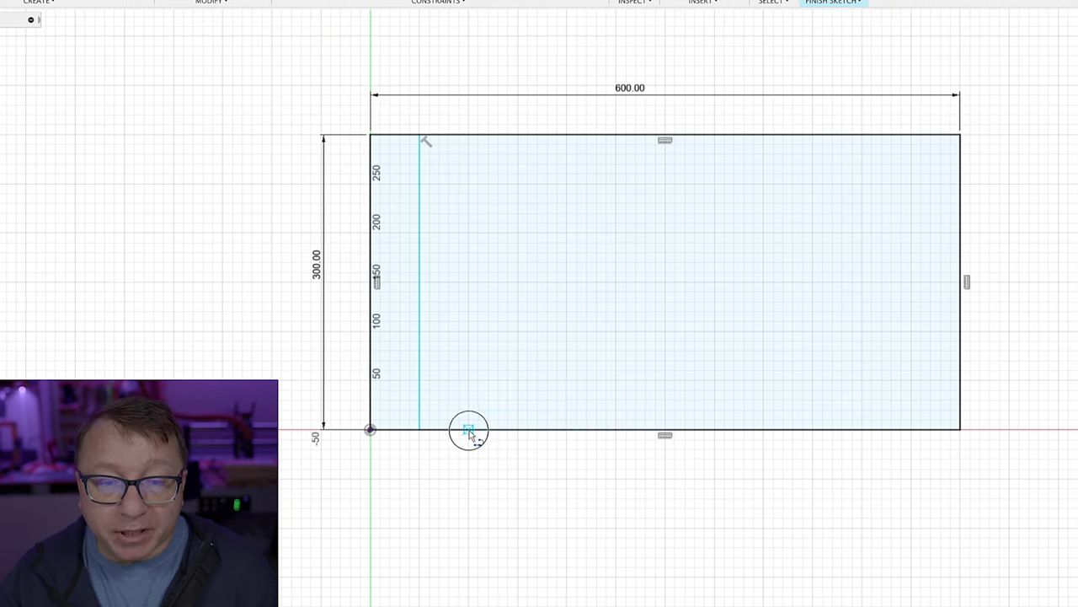
pyautogui.doubleClick(469, 136)
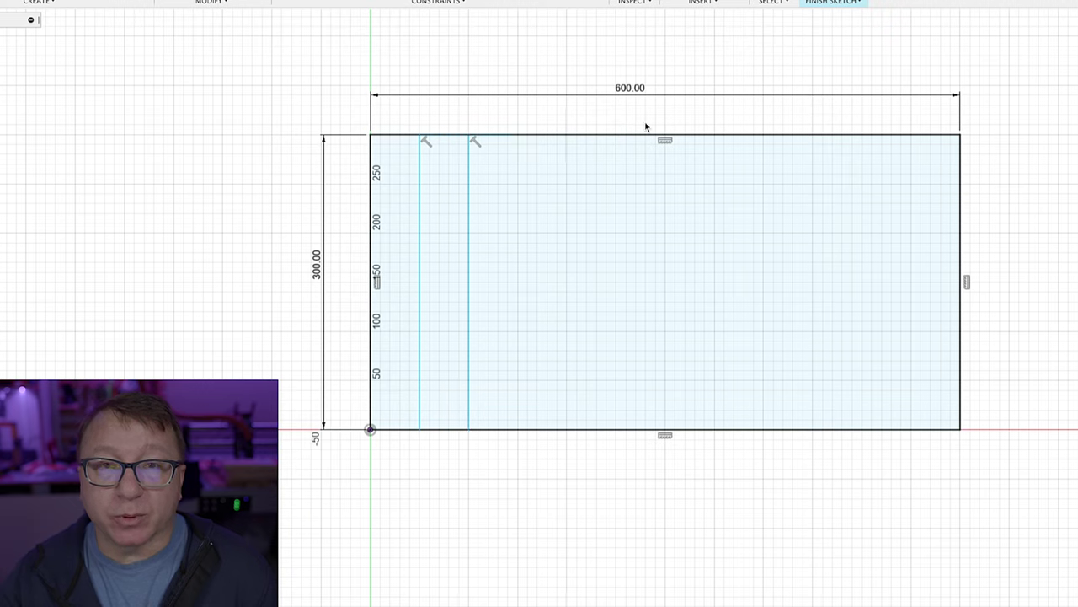
pyautogui.click(600, 321)
# - Dimension the gap from the left edge to the first vertical line and between both vertical lines as 50 mm each
pyautogui.press('d')
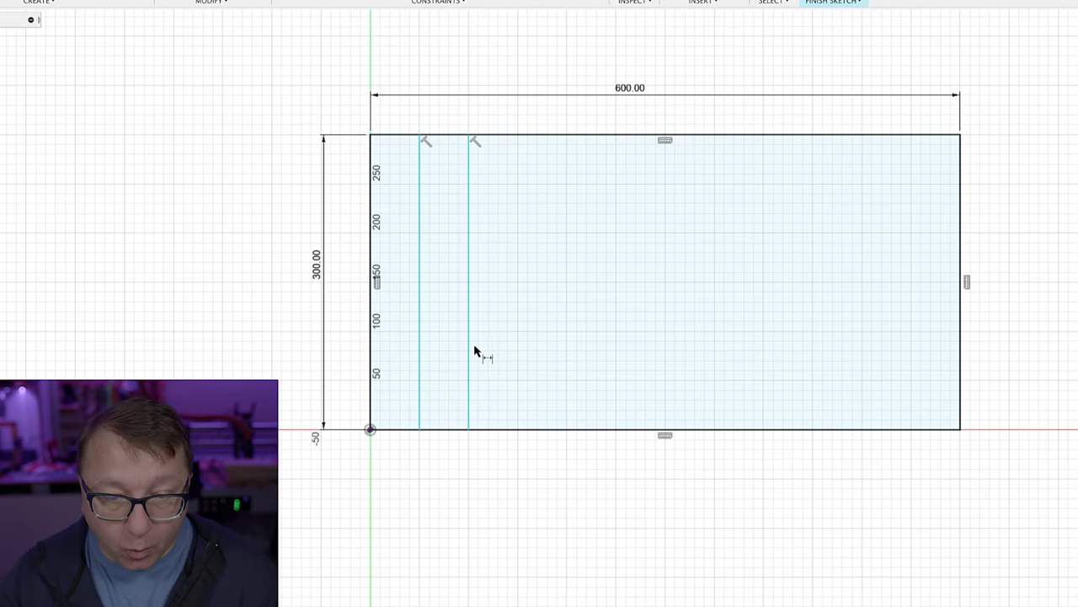
pyautogui.click(372, 395)
pyautogui.click(420, 397)
pyautogui.click(393, 468)
pyautogui.press('Return')
pyautogui.click(420, 381)
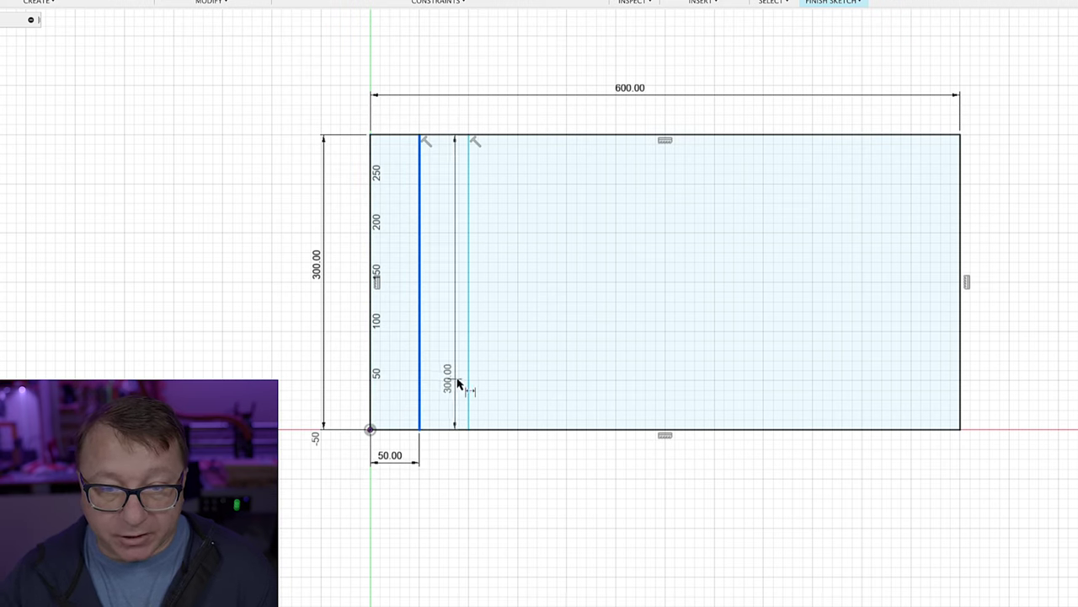
pyautogui.click(469, 387)
pyautogui.click(459, 467)
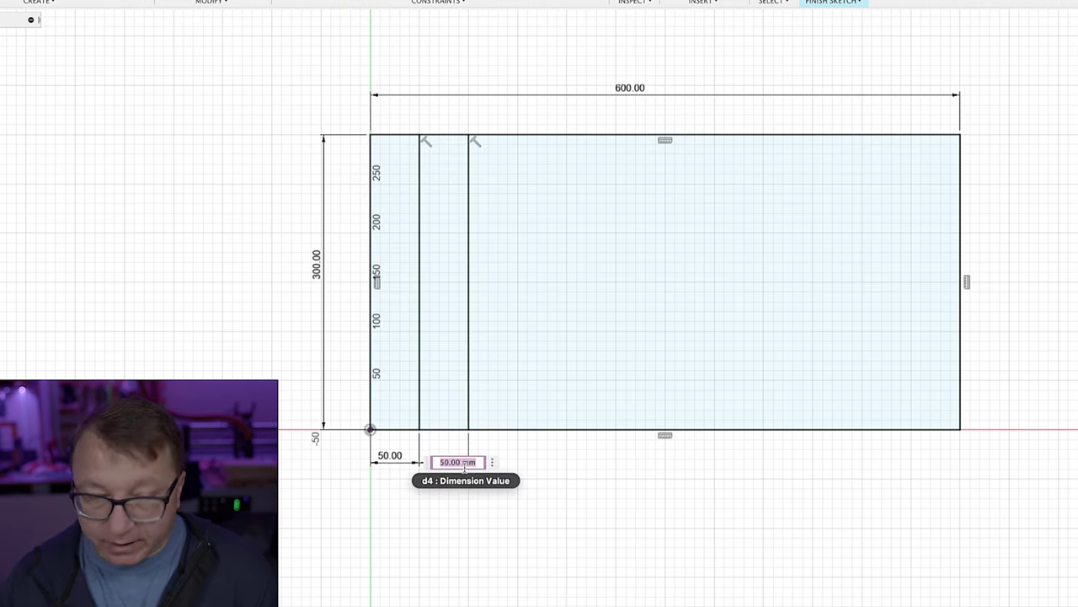
pyautogui.press('Return')
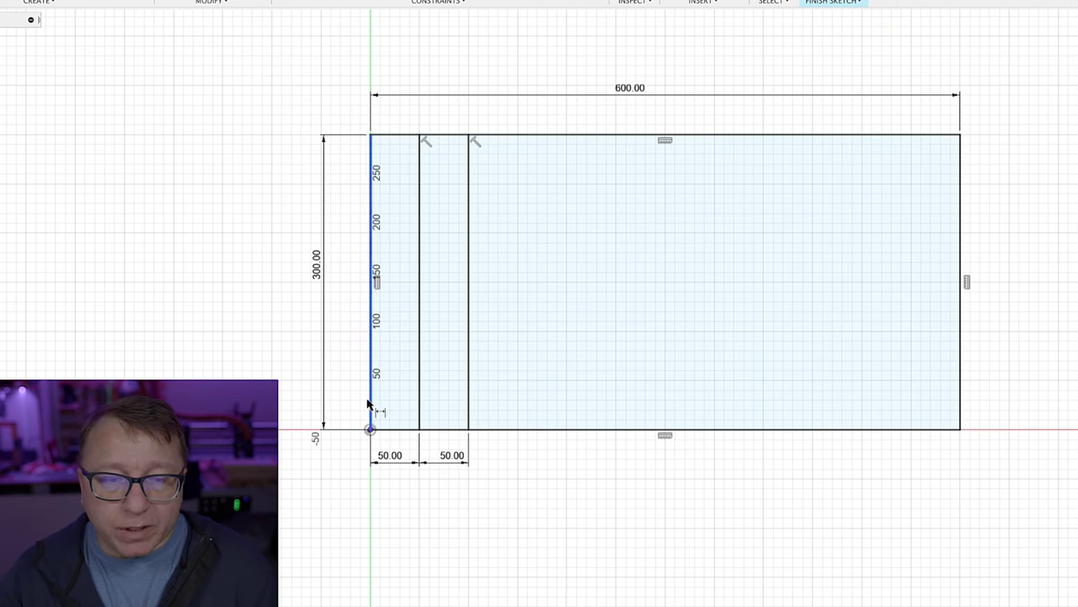
# - Draw two horizontal lines across the leftmost strip, about 50 and 100 mm above the rectangle's lower edge
pyautogui.scroll(3, 361, 383)
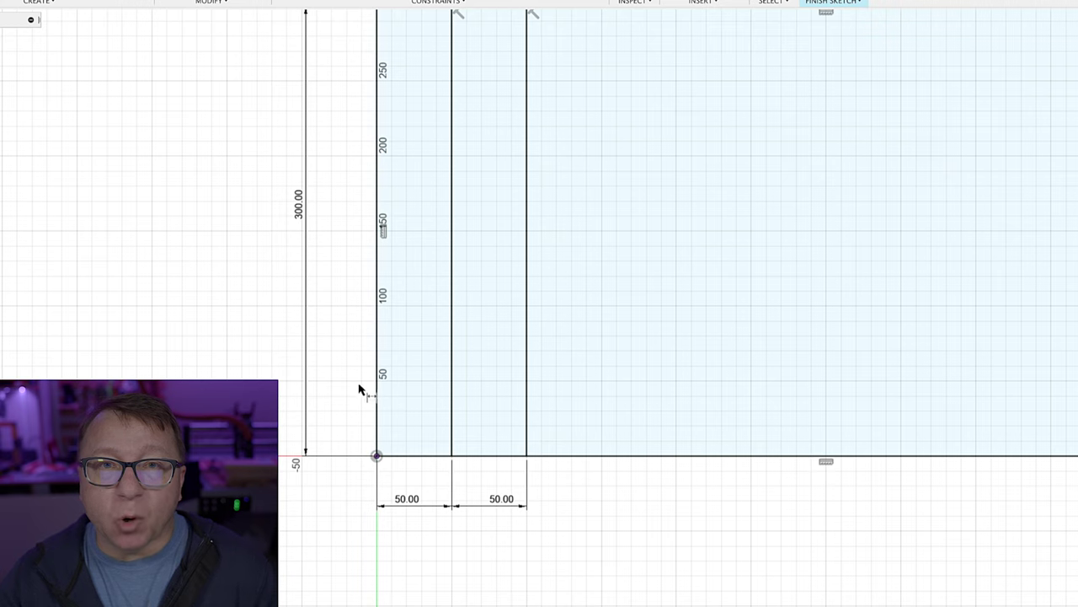
pyautogui.click(376, 381)
pyautogui.doubleClick(451, 380)
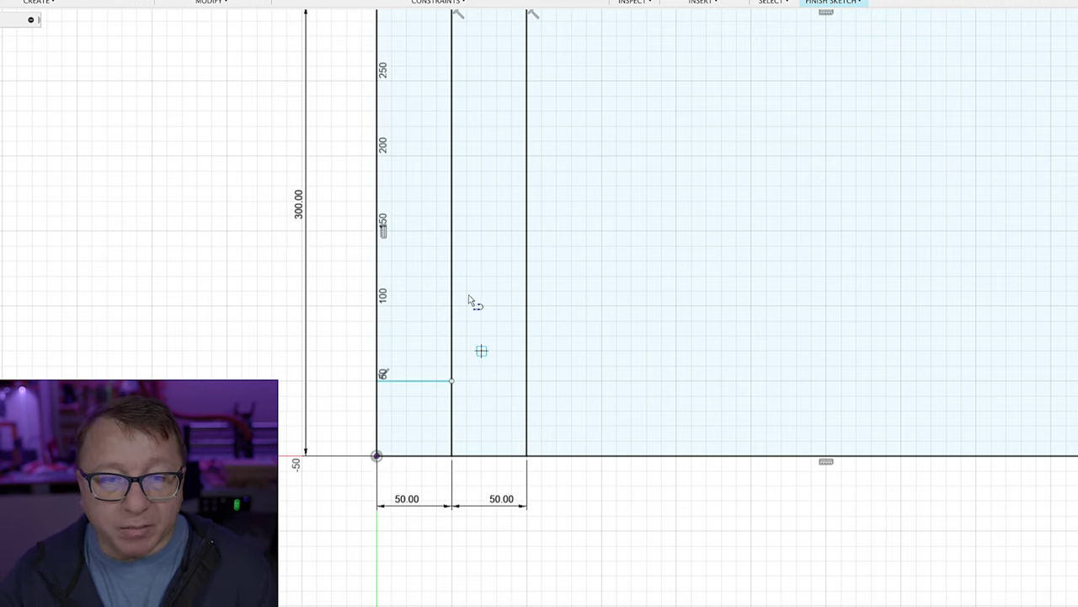
pyautogui.click(377, 305)
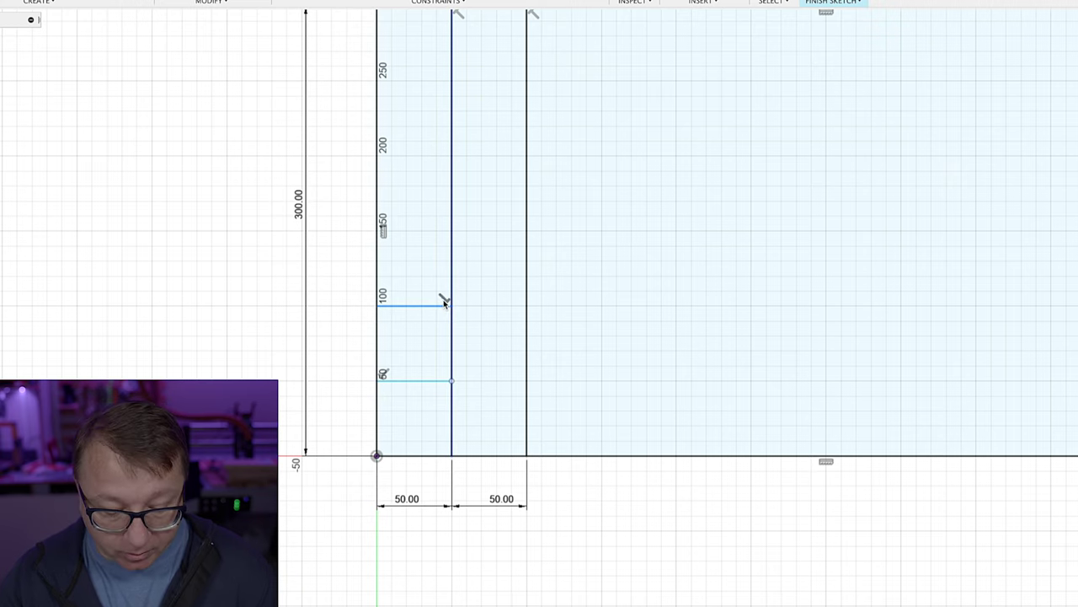
pyautogui.doubleClick(450, 304)
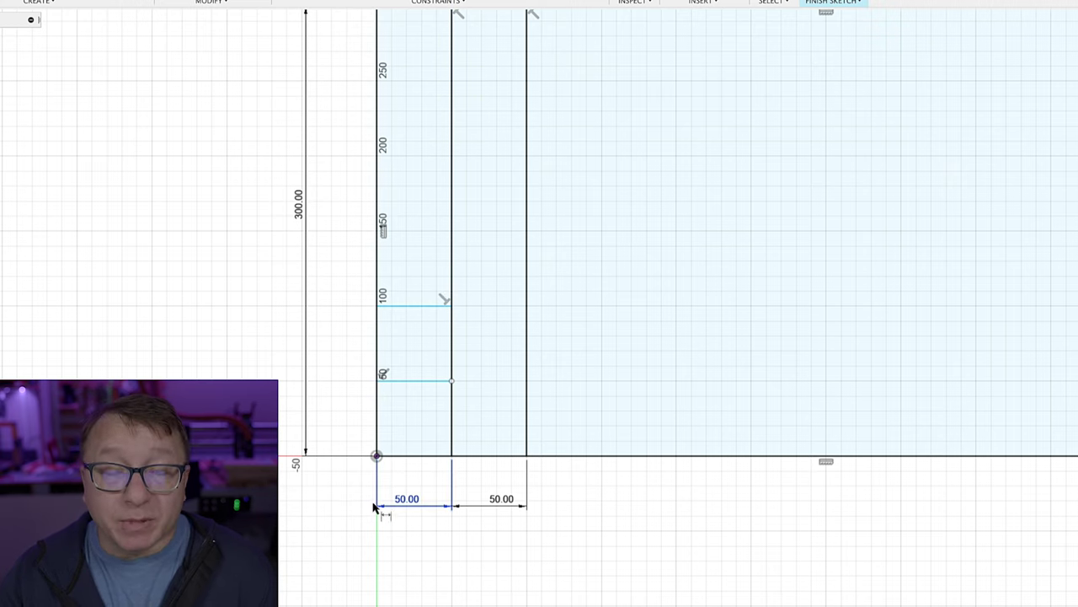
# - Dimension the gap from the lower edge to the first horizontal line and between both horizontal lines as 50 mm each
pyautogui.click(413, 382)
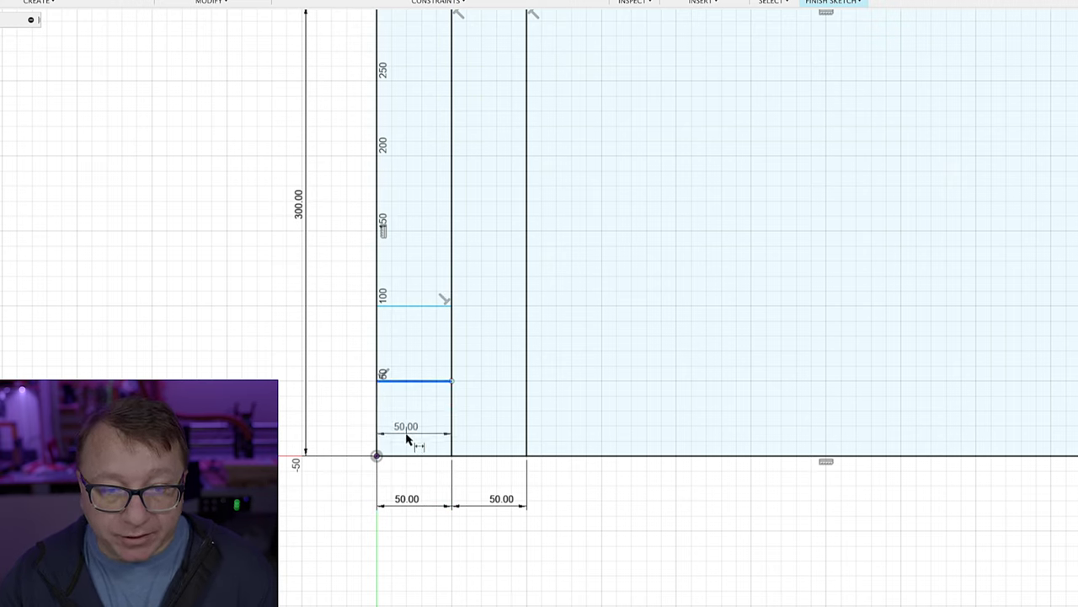
pyautogui.click(353, 413)
pyautogui.press('Return')
pyautogui.click(414, 306)
pyautogui.click(413, 383)
pyautogui.click(336, 338)
pyautogui.press('Return')
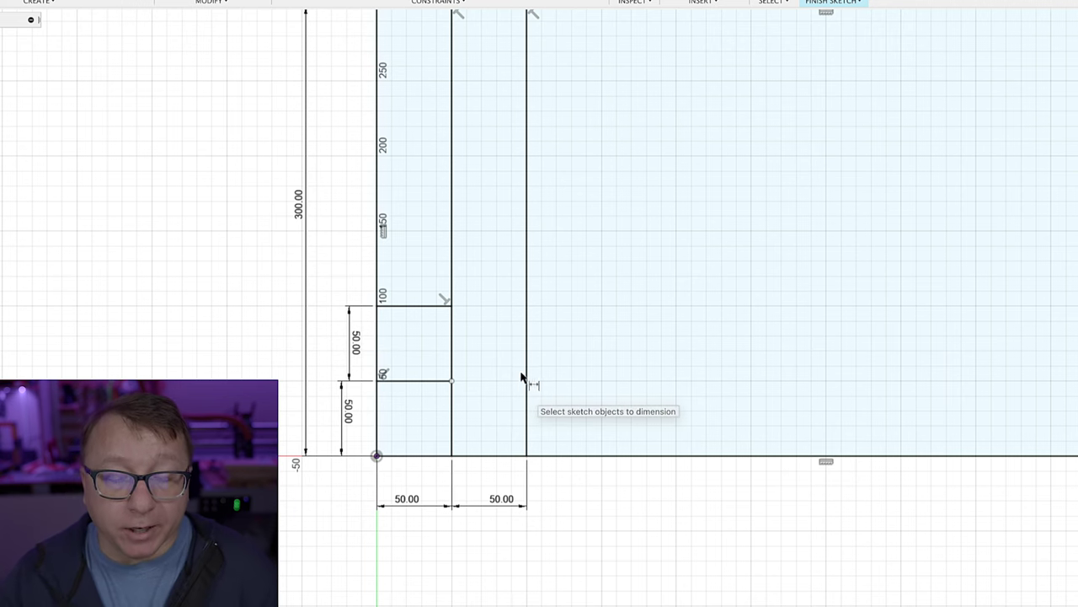
# - Finish the sketch of the subdivided 600 by 300 mm rectangle
pyautogui.scroll(-5, 503, 349)
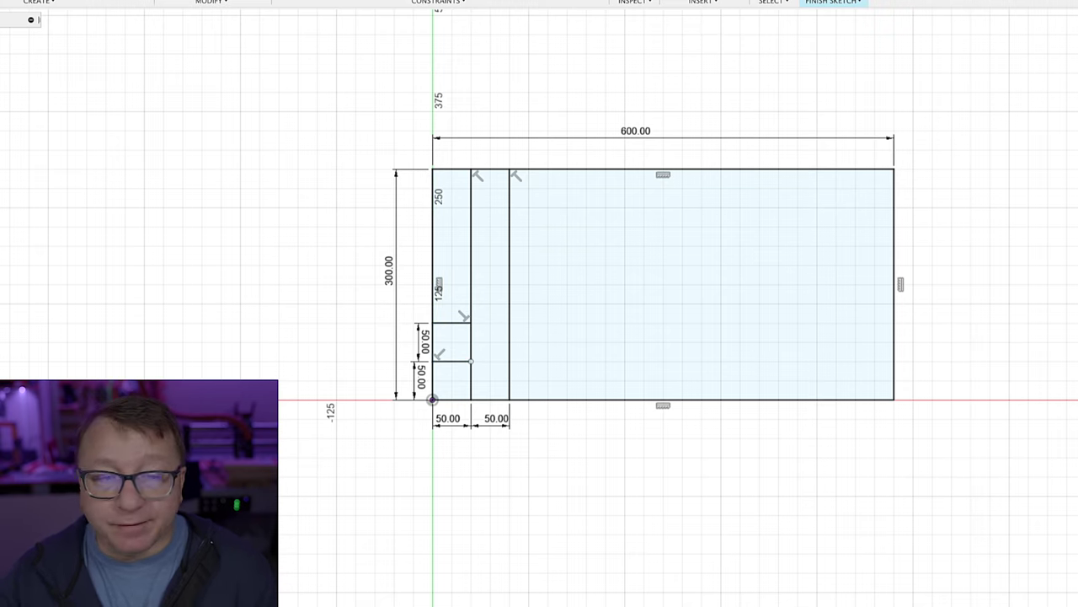
pyautogui.click(759, 12)
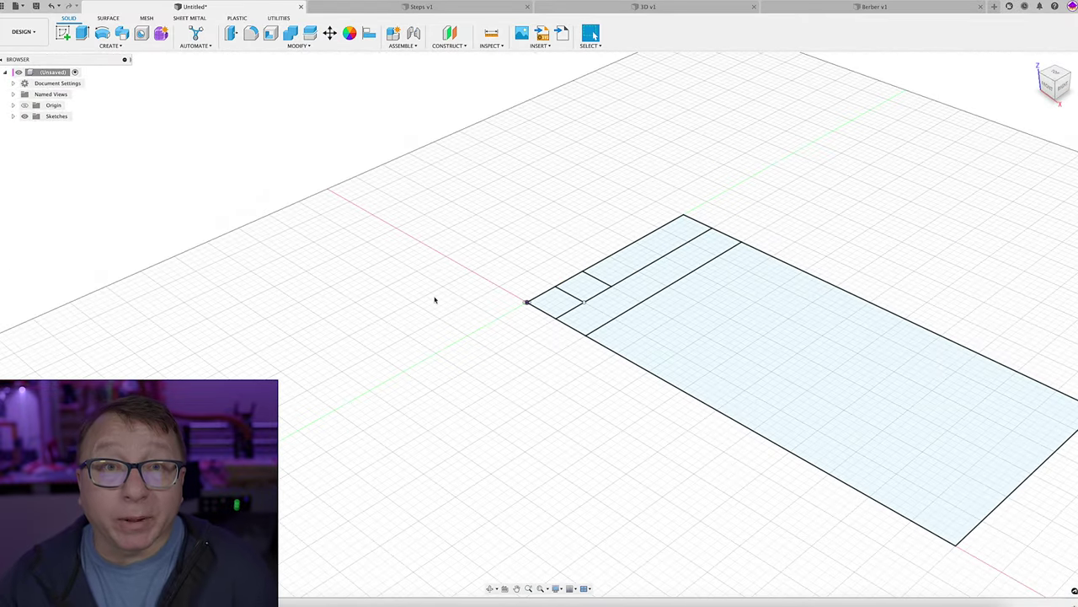
pyautogui.moveTo(435, 299)
pyautogui.keyDown('shift'); pyautogui.mouseDown(button='middle')
pyautogui.moveTo(348, 248)
pyautogui.moveTo(368, 277)
pyautogui.moveTo(405, 284)
pyautogui.moveTo(416, 262)
pyautogui.moveTo(447, 289)
pyautogui.moveTo(315, 236)
pyautogui.mouseUp(button='middle'); pyautogui.keyUp('shift')
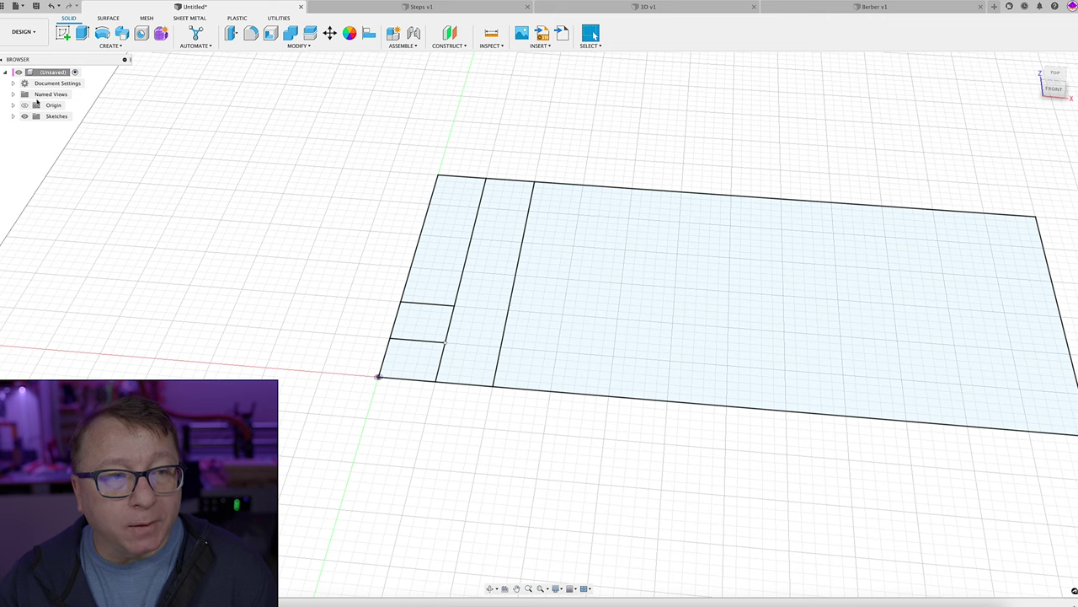
# - Create a new internal standard component named "Strip 1" under the root component and keep it activated
pyautogui.rightClick(57, 73)
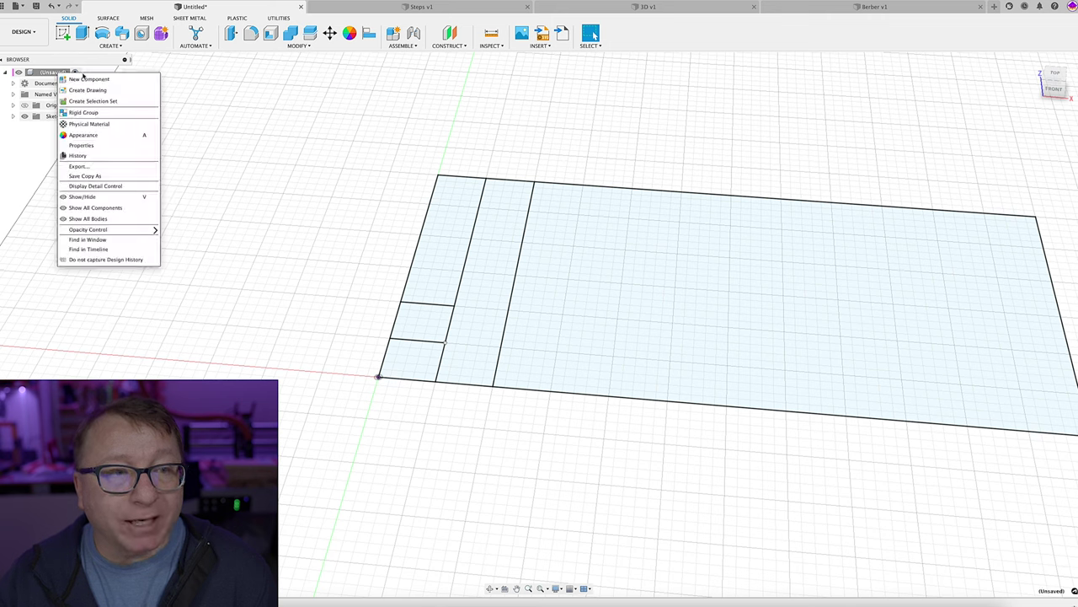
pyautogui.click(85, 79)
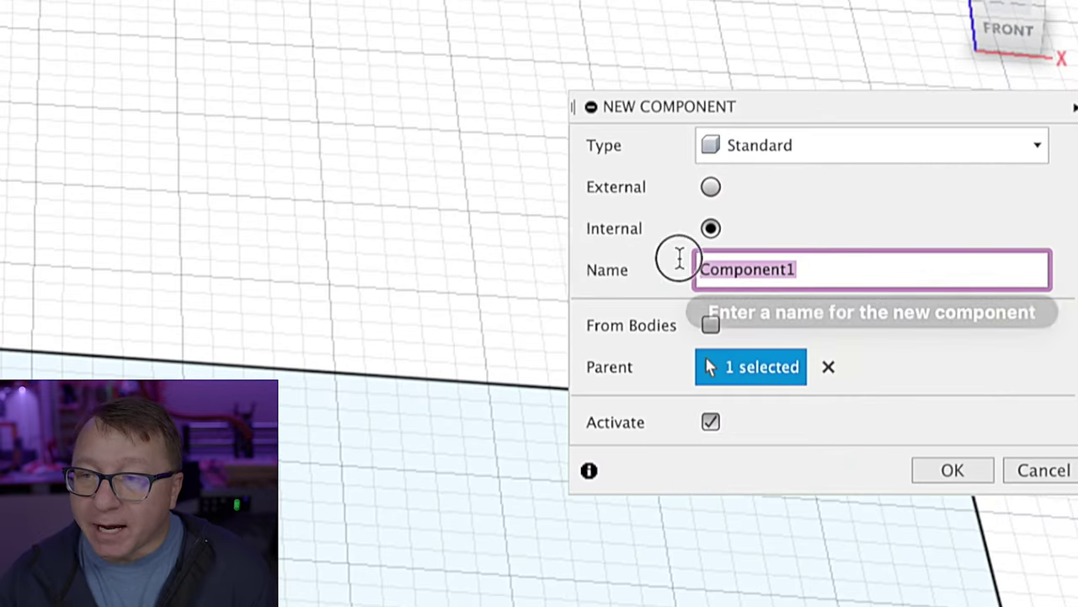
pyautogui.doubleClick(966, 167)
pyautogui.write('Strip 1')
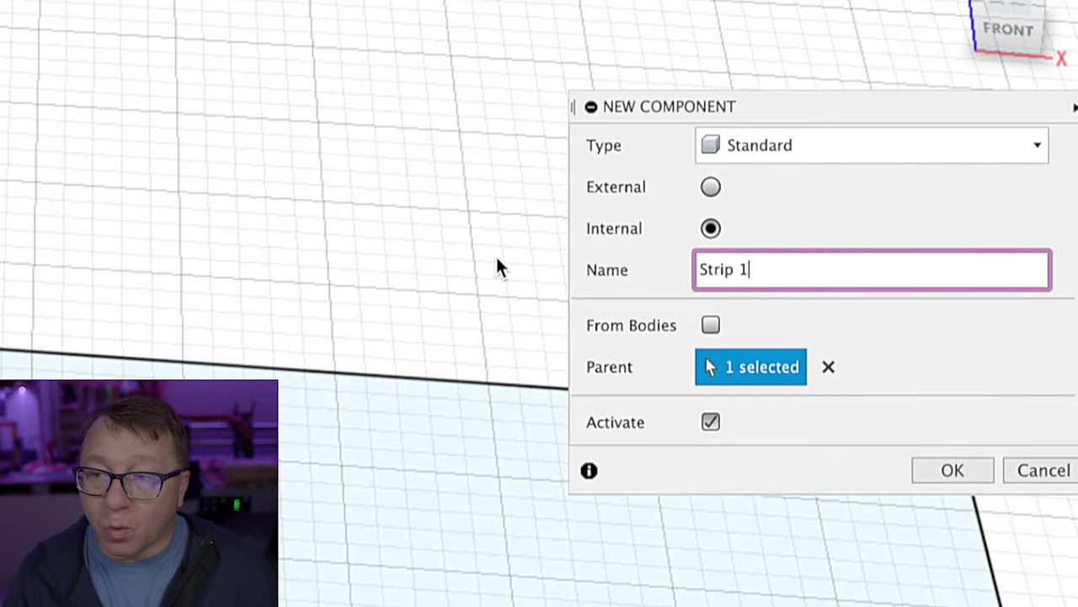
pyautogui.press('Return')
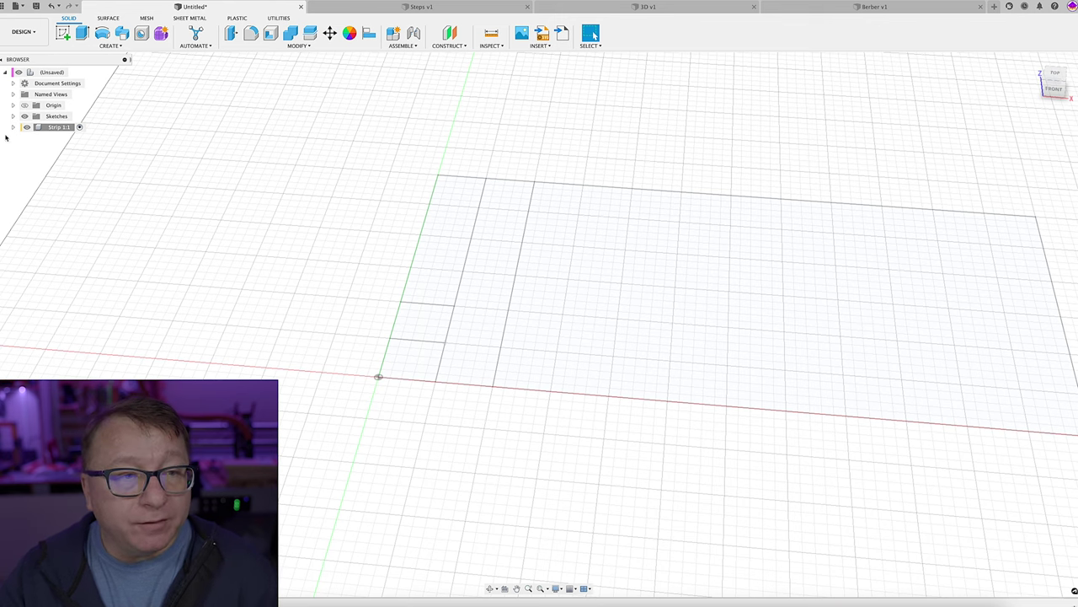
# - Create a new internal standard component named "Segment 1" inside the Strip 1 component and keep it activated
pyautogui.rightClick(58, 128)
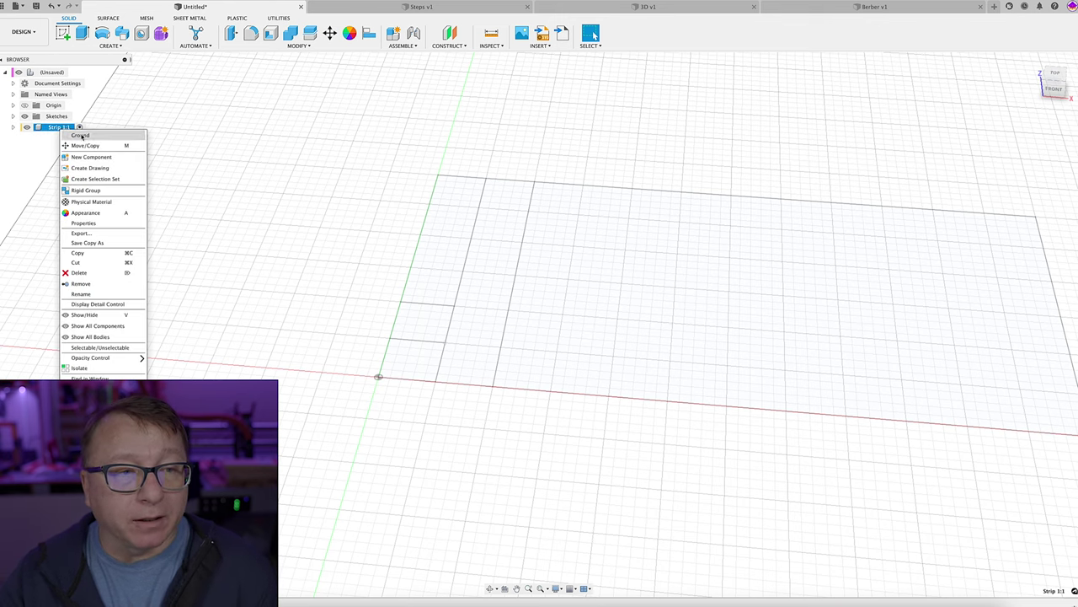
pyautogui.click(93, 158)
pyautogui.click(992, 167)
pyautogui.moveTo(991, 166); pyautogui.dragTo(945, 167)
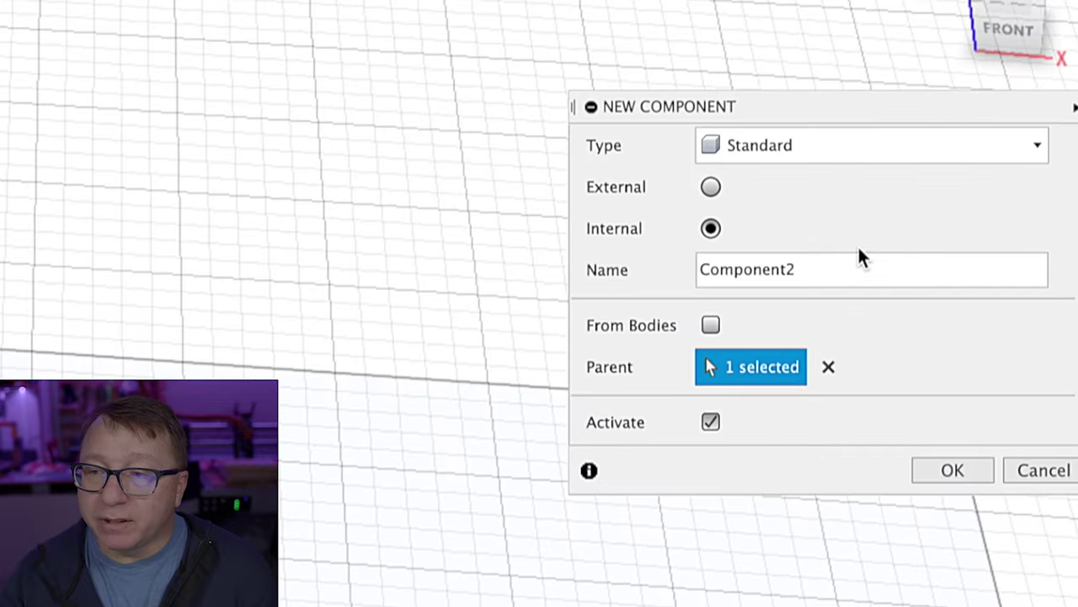
pyautogui.write('Segment 1')
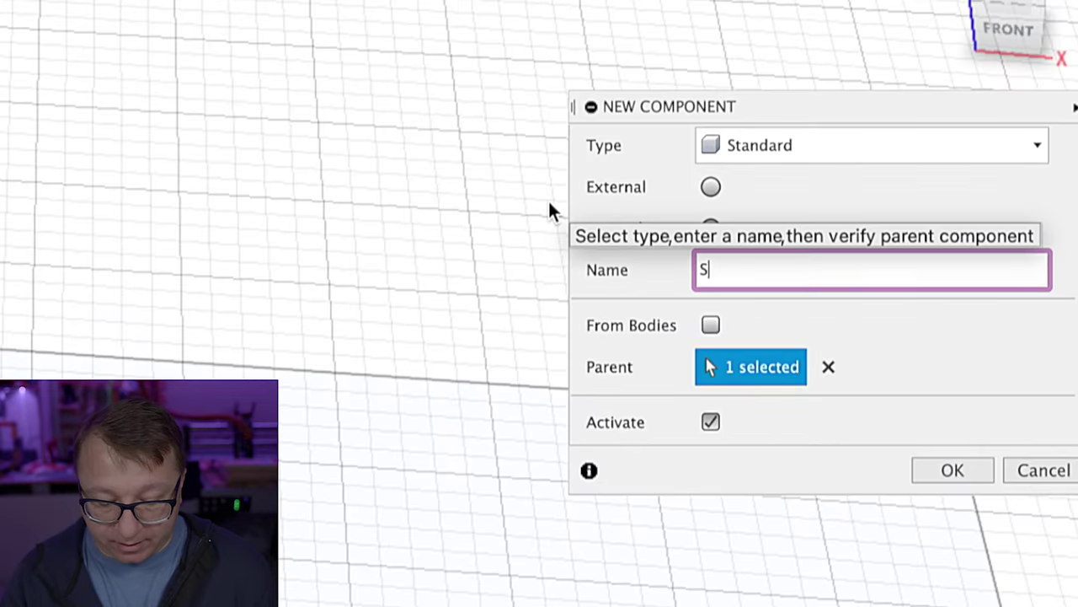
pyautogui.press('Return')
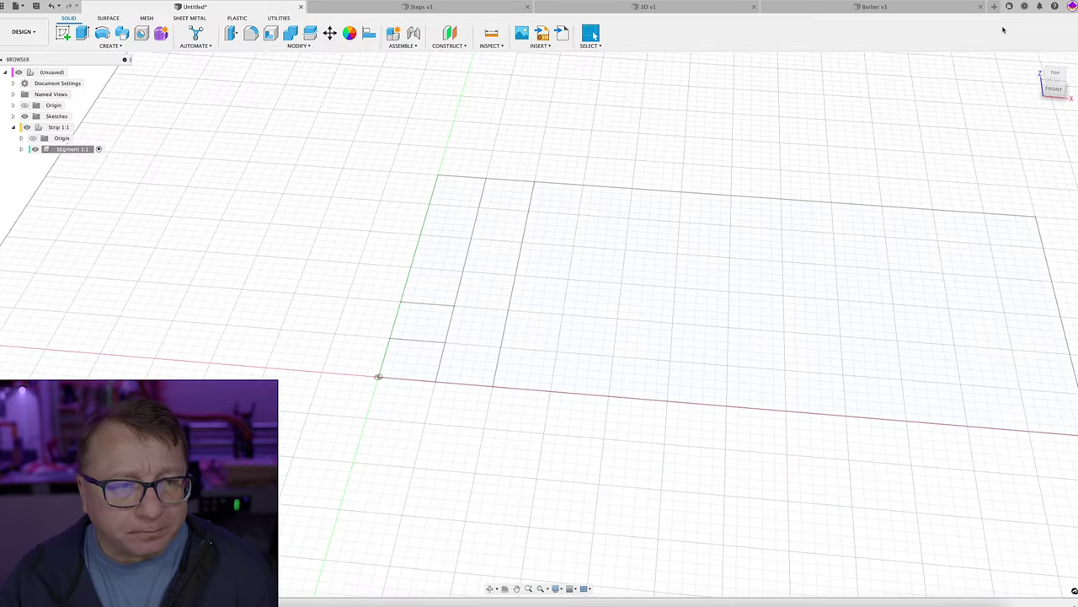
pyautogui.doubleClick(62, 150)
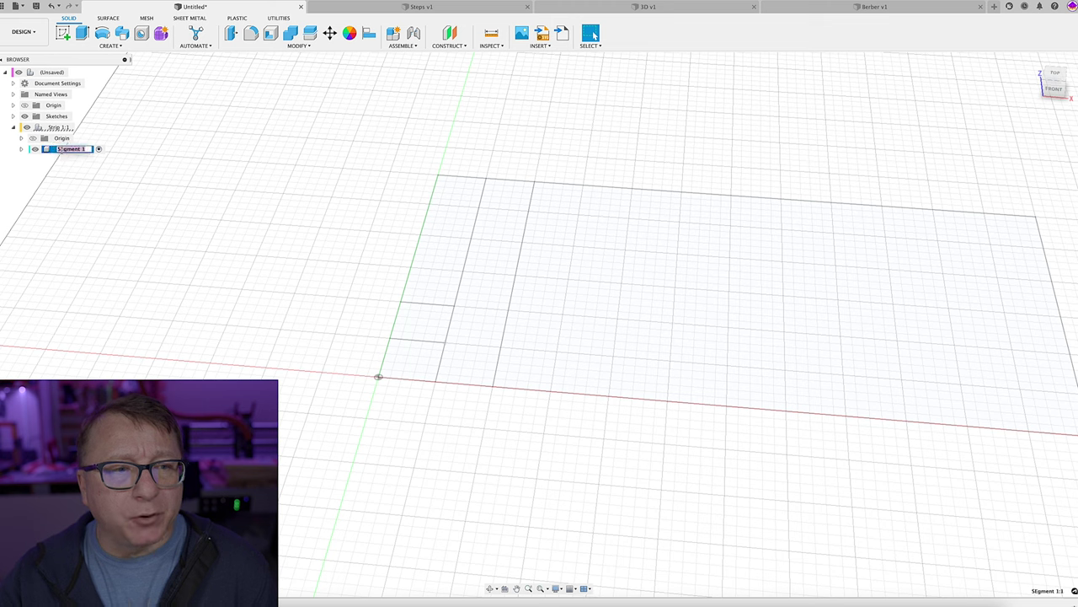
pyautogui.write('e')
pyautogui.press('Return')
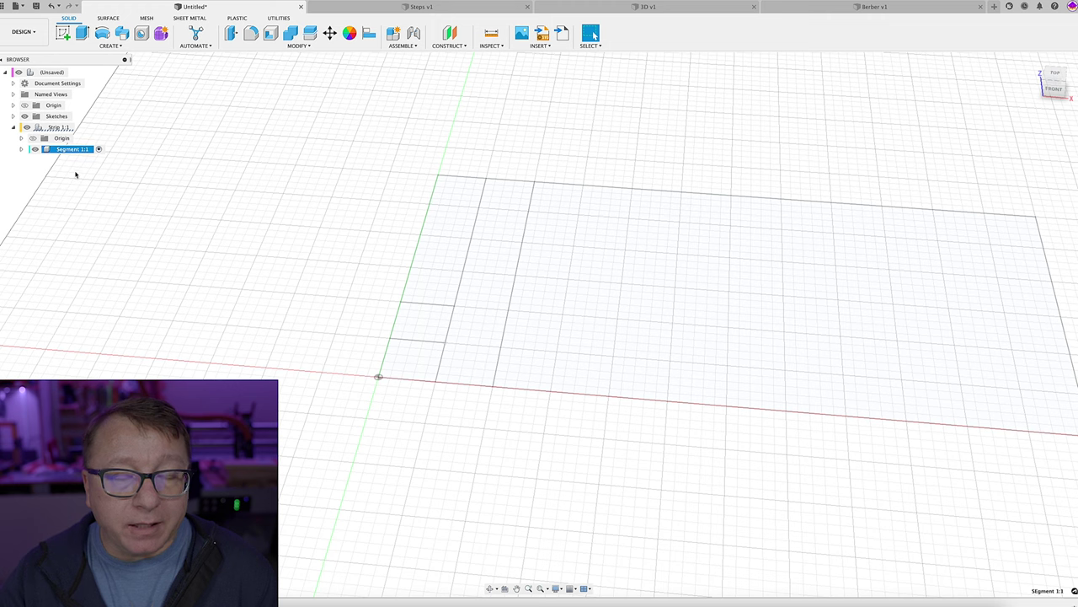
# - Extrude the 50 mm square at the origin corner of the sketch by 25 mm as a new body
pyautogui.press('e')
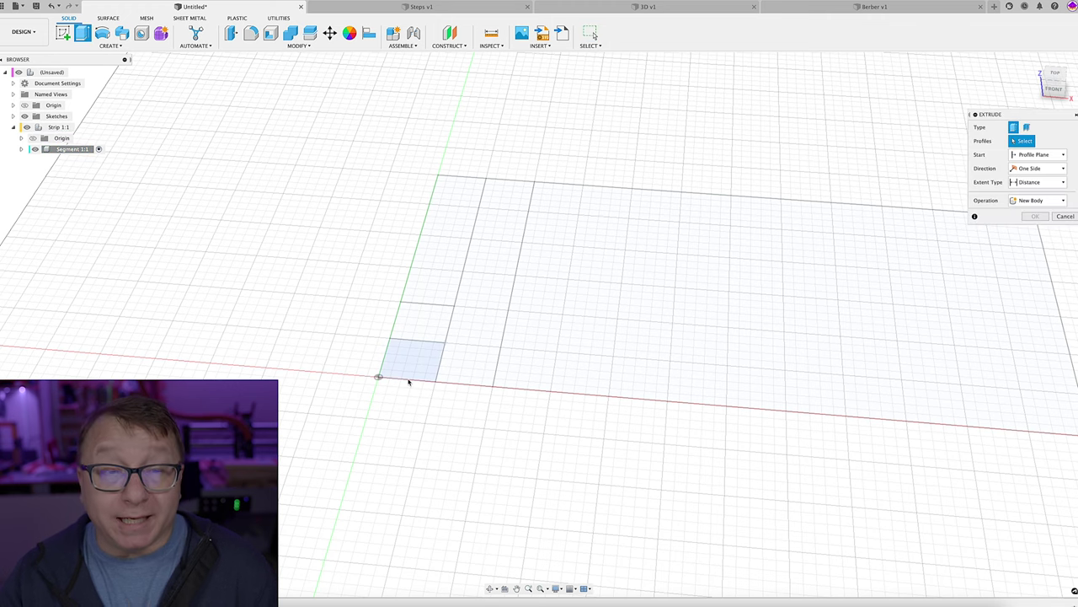
pyautogui.click(422, 367)
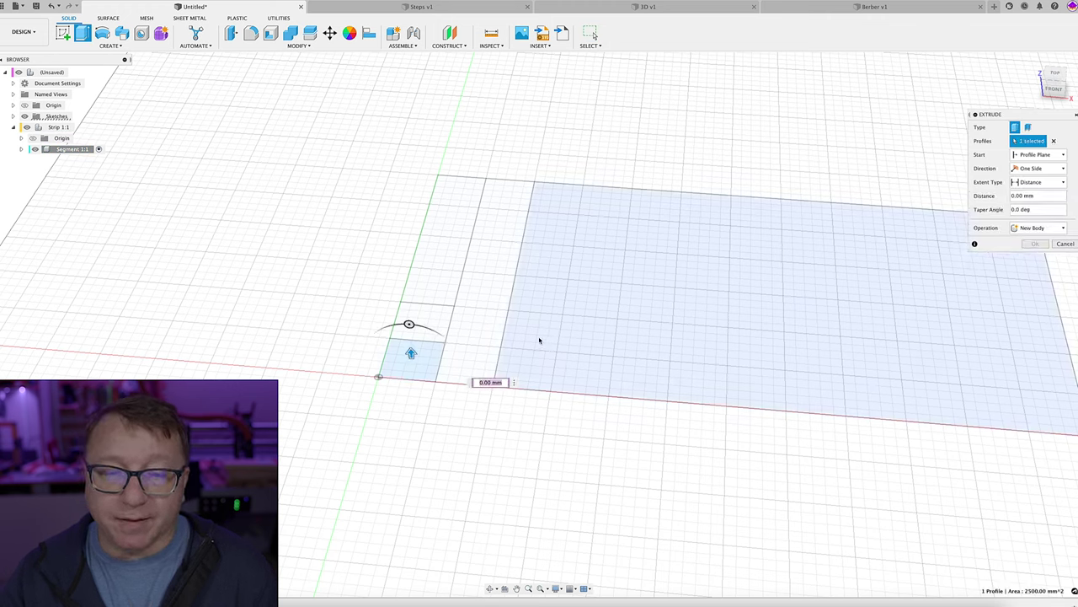
pyautogui.click(1045, 195)
pyautogui.write('25')
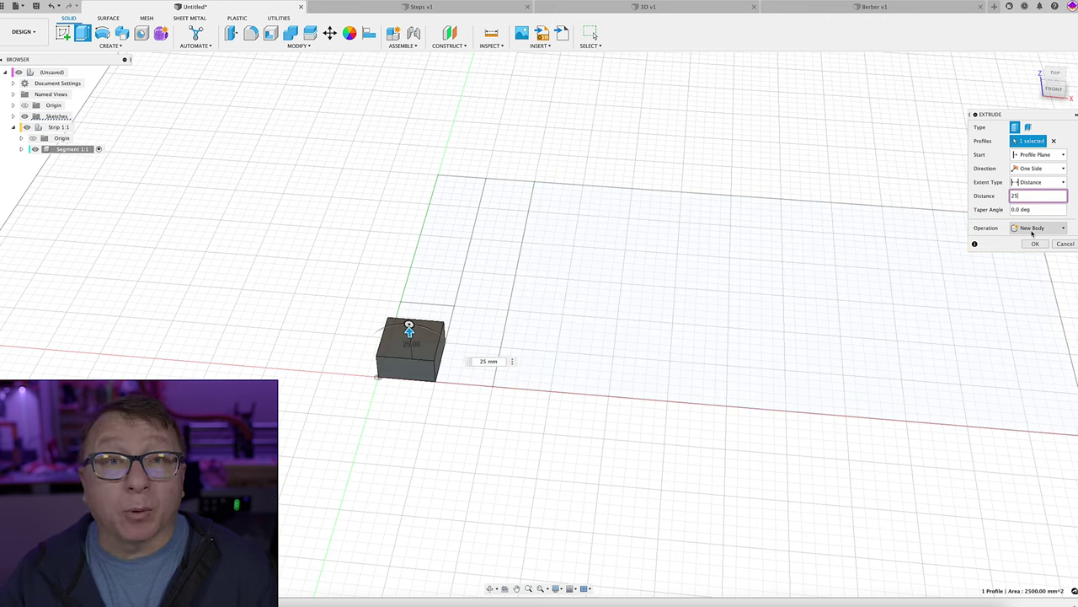
pyautogui.click(1035, 243)
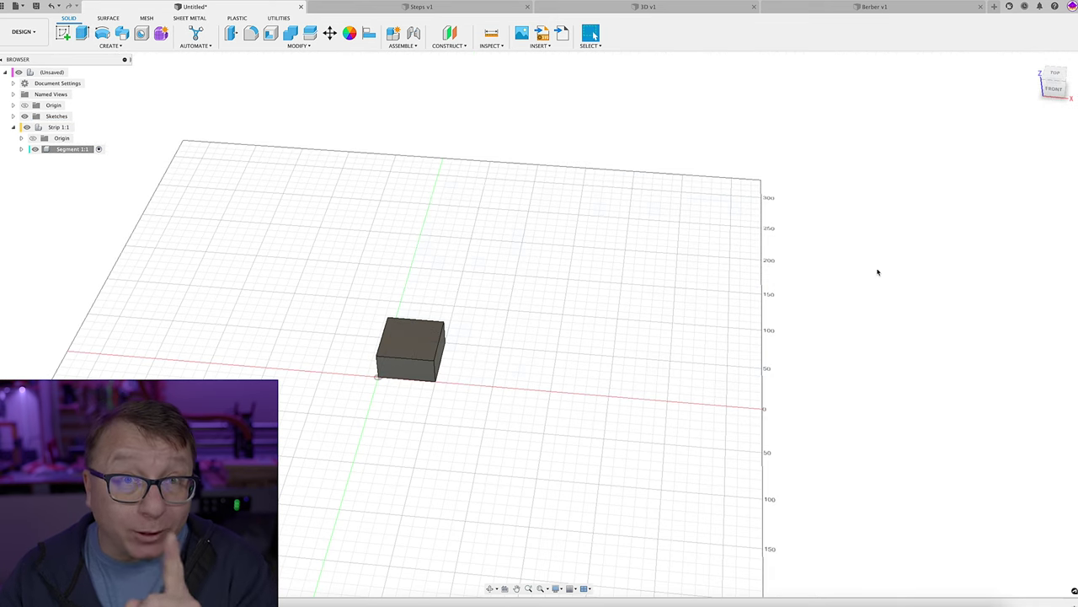
# - Make the hidden Sketch1 visible again in the root component
pyautogui.scroll(-3, 306, 250)
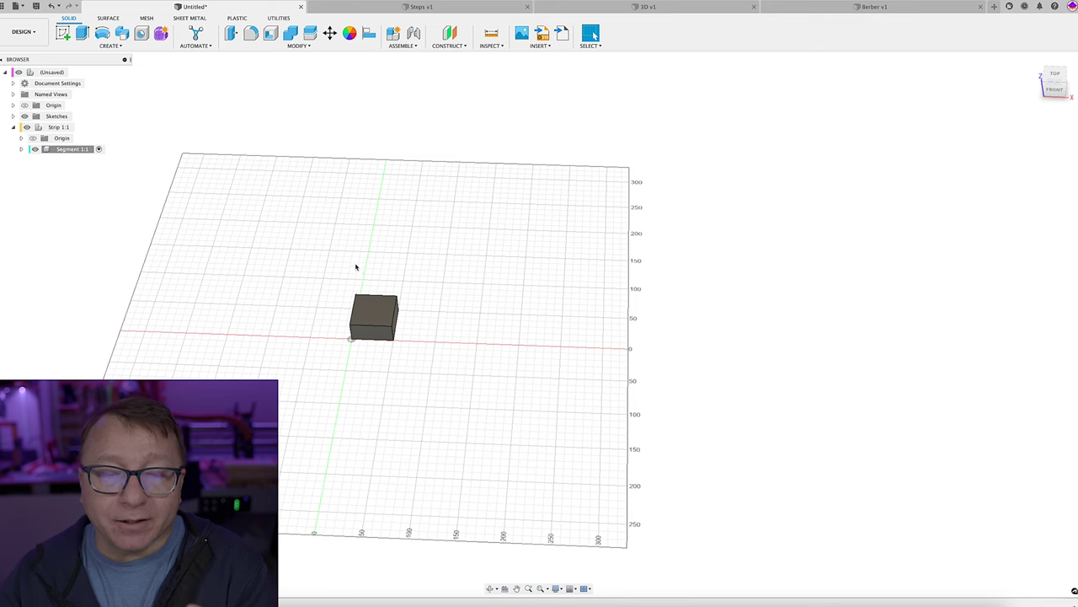
pyautogui.scroll(3, 376, 280)
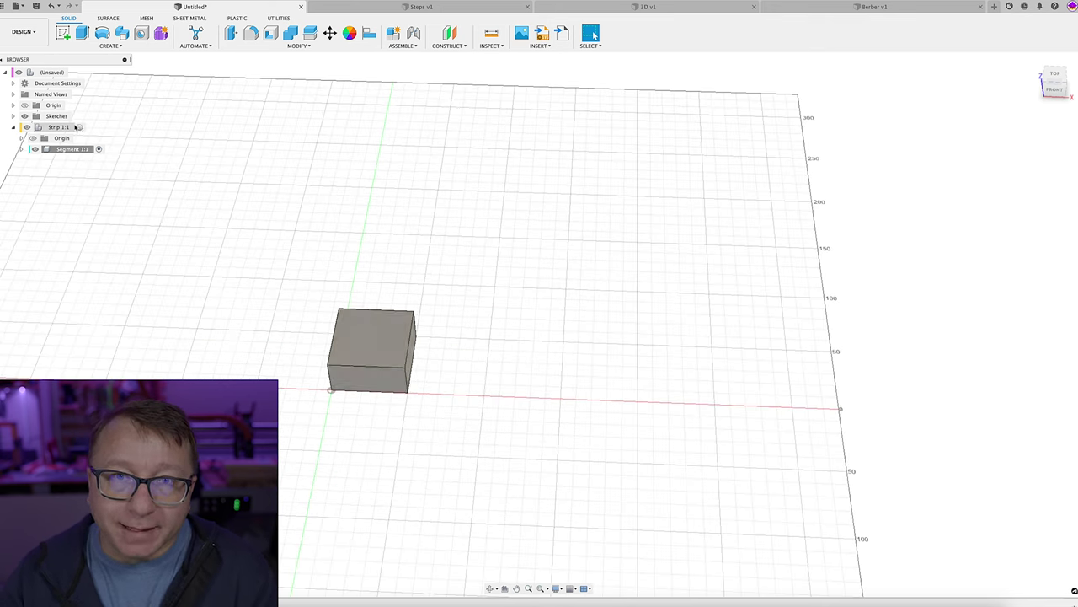
pyautogui.click(12, 116)
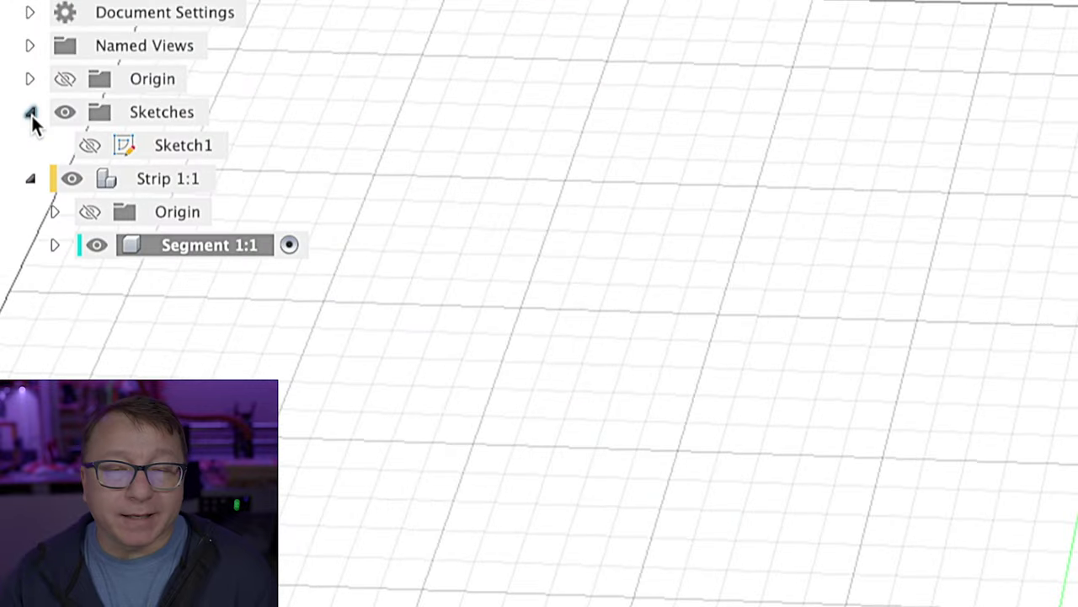
pyautogui.click(89, 145)
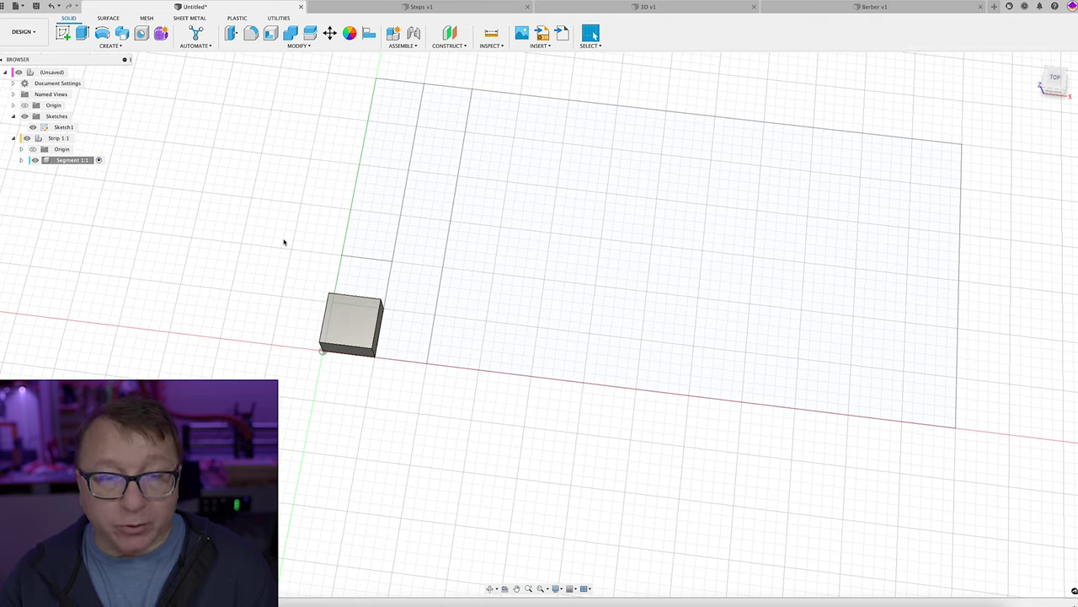
# - Extrude the second 50 mm square of the first strip by 25 mm with the operation set to New Body
pyautogui.press('e')
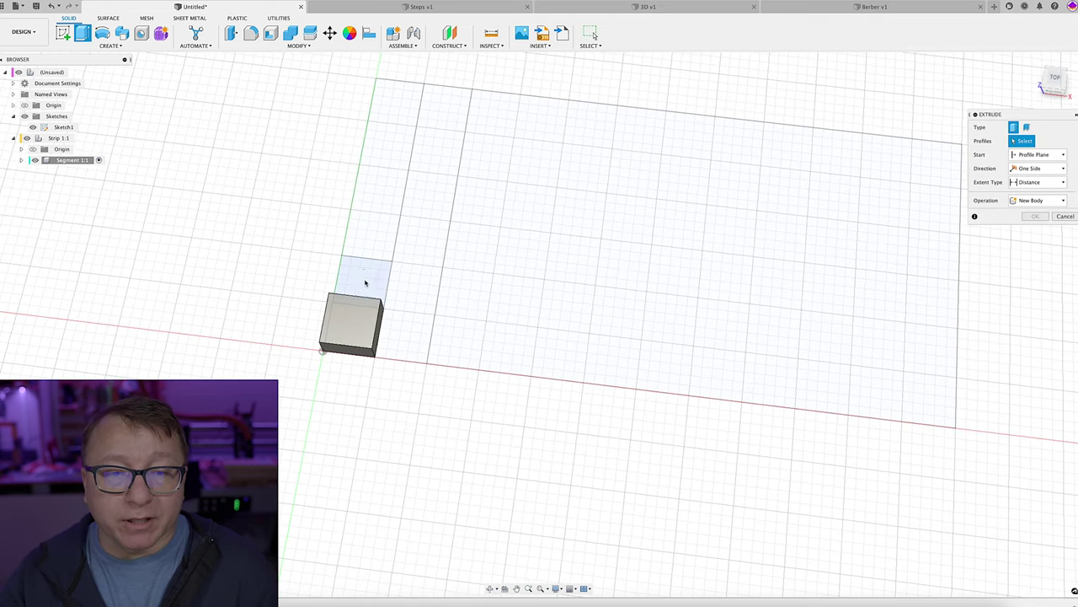
pyautogui.click(364, 282)
pyautogui.write('25')
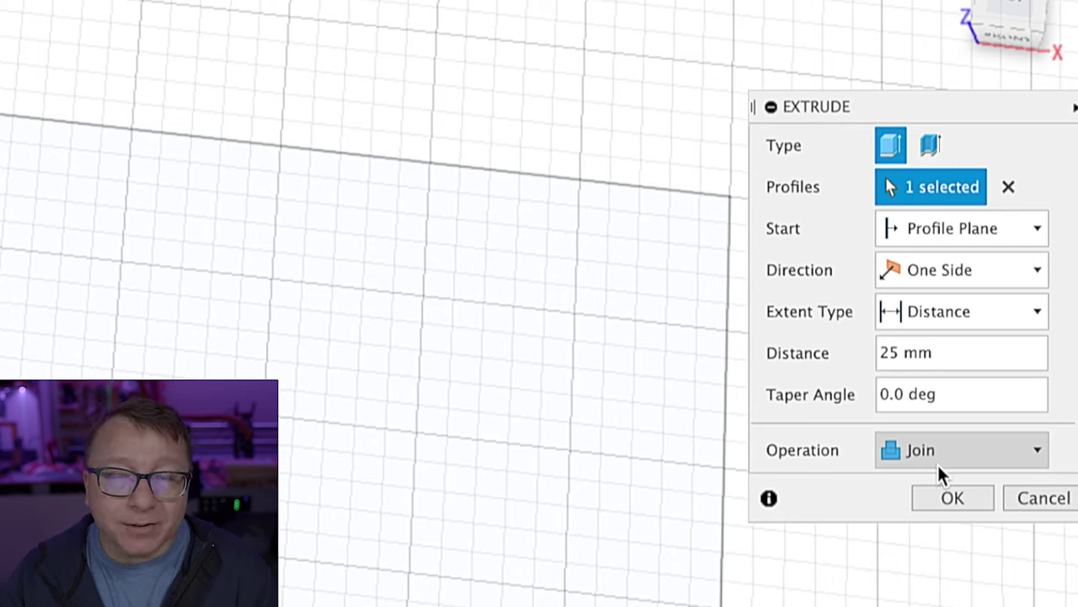
pyautogui.click(936, 460)
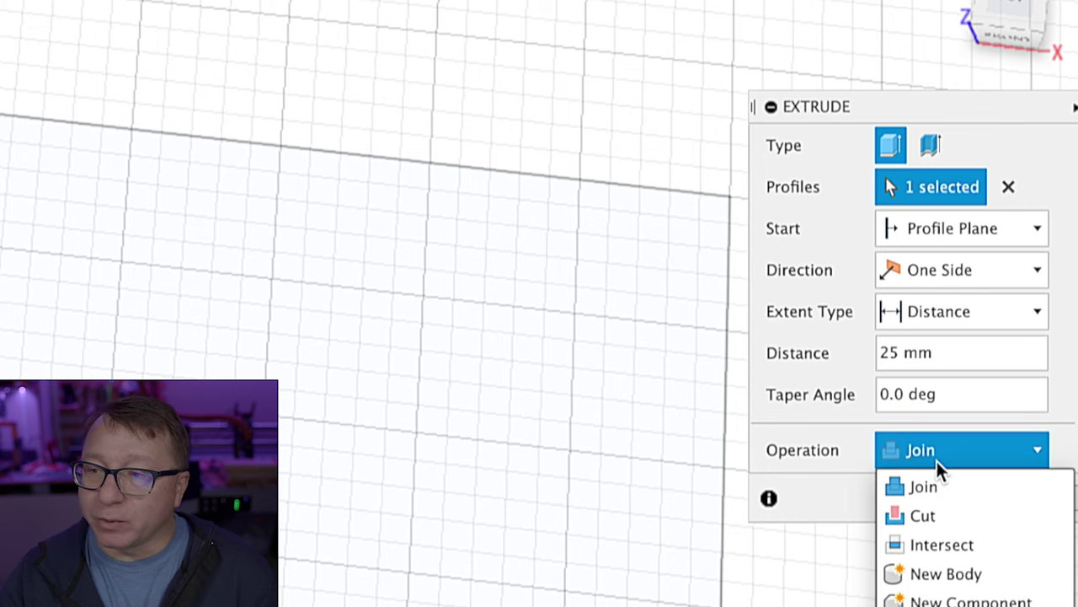
pyautogui.click(973, 575)
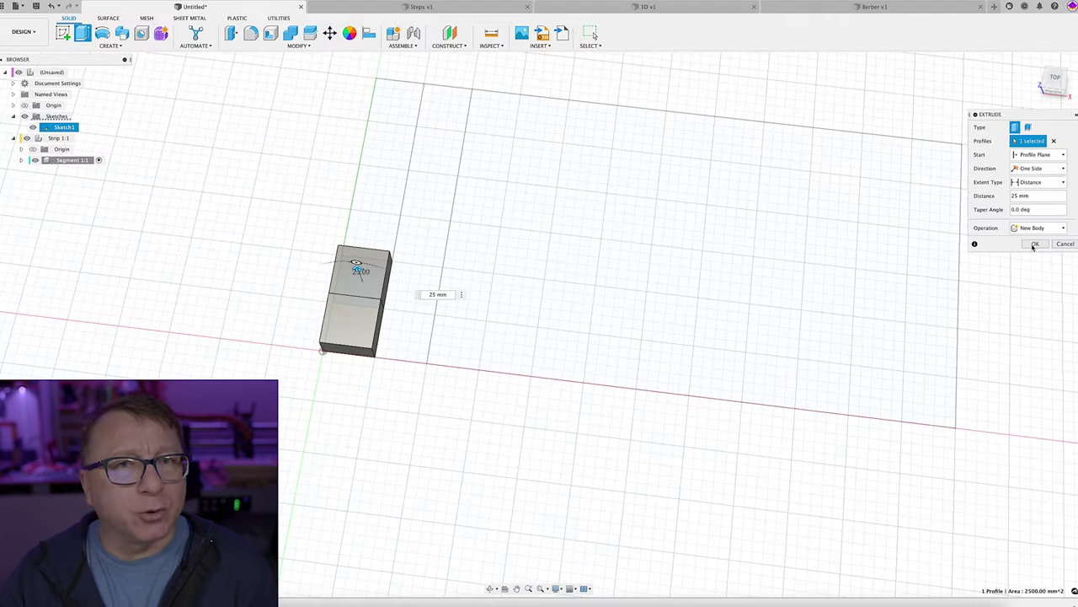
pyautogui.click(943, 503)
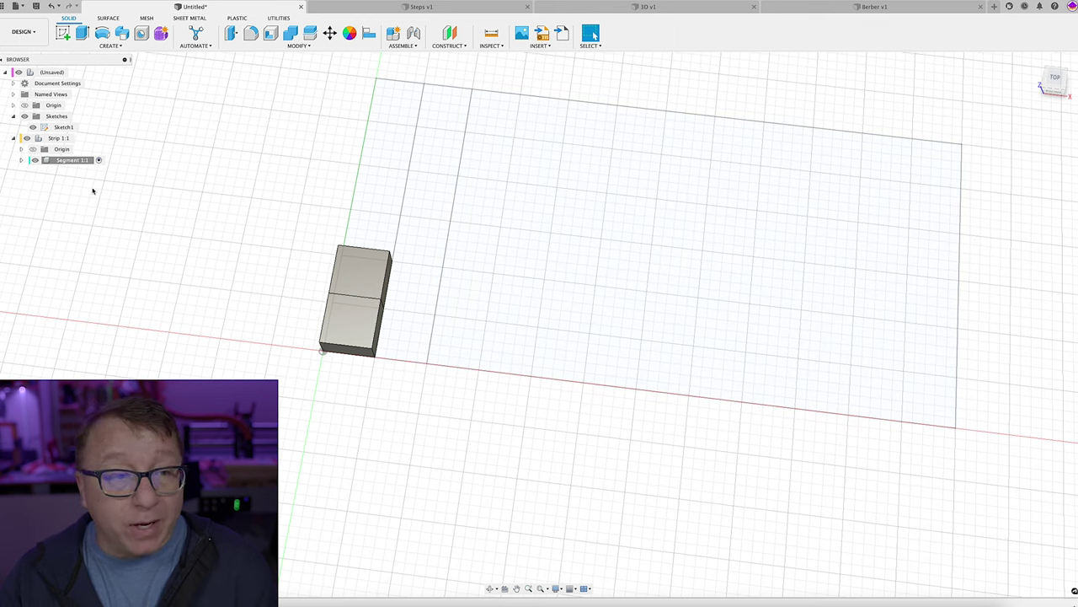
# - Apply the "3D Light Maple - Semigloss" appearance from the personal finished solid woods to the block at the origin
pyautogui.click(68, 160)
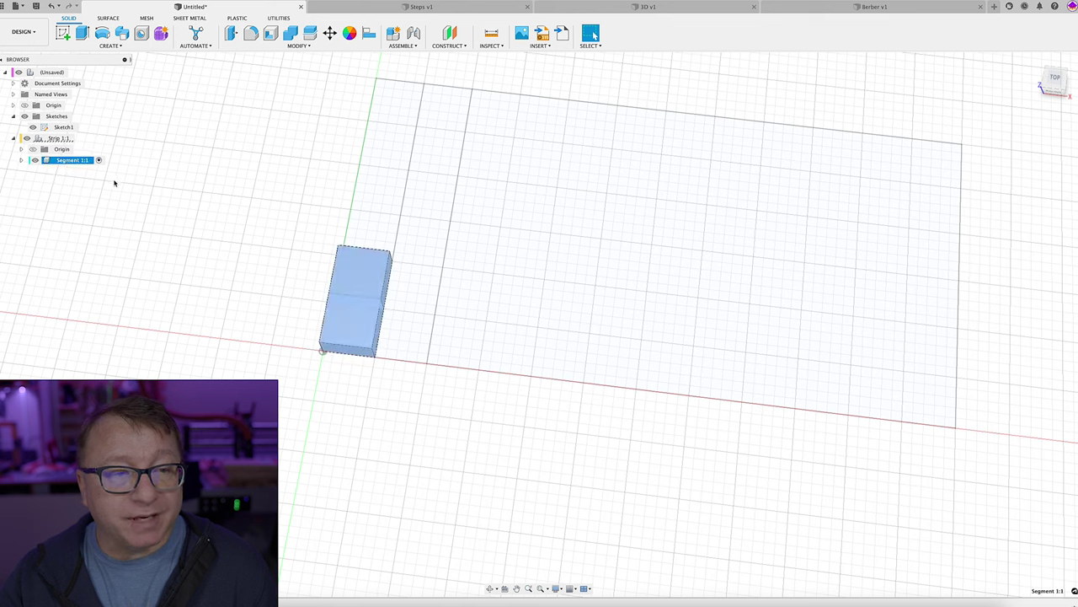
pyautogui.click(155, 256)
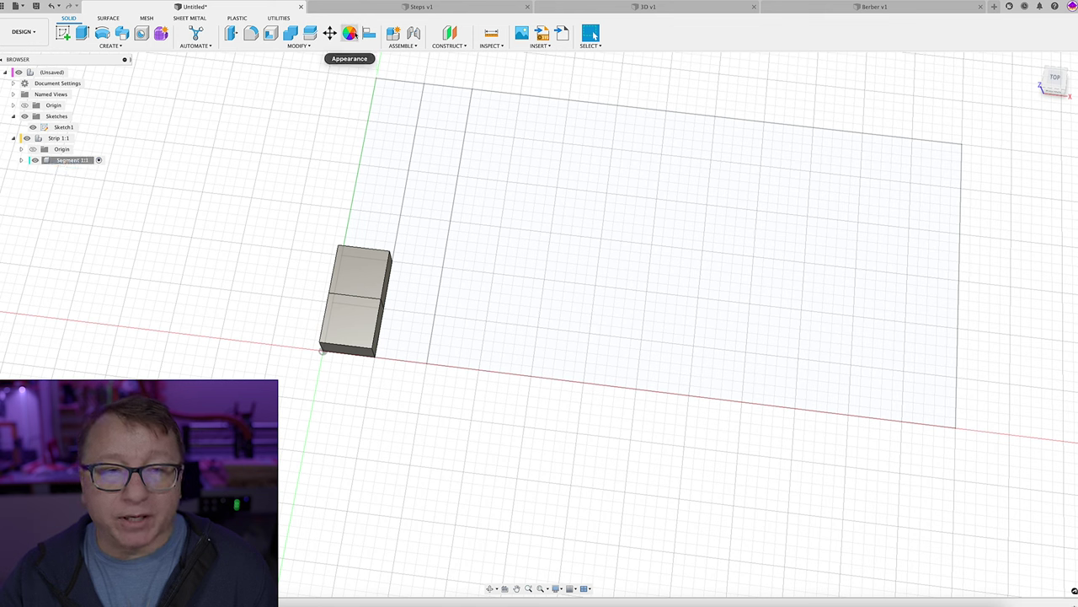
pyautogui.press('a')
pyautogui.moveTo(969, 113); pyautogui.dragTo(734, 93)
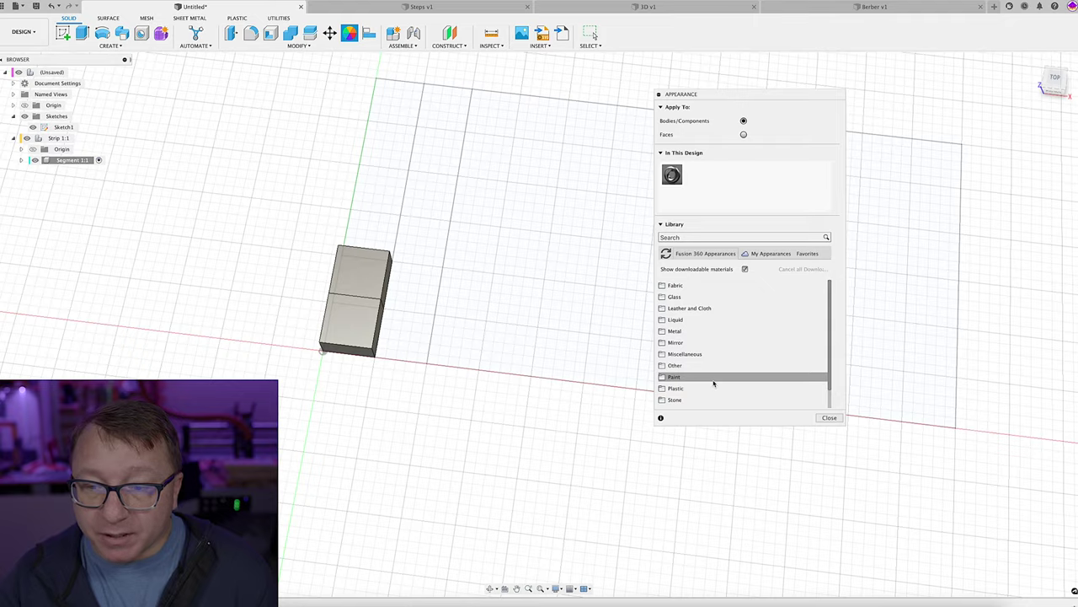
pyautogui.scroll(-2, 695, 345)
pyautogui.scroll(2, 682, 362)
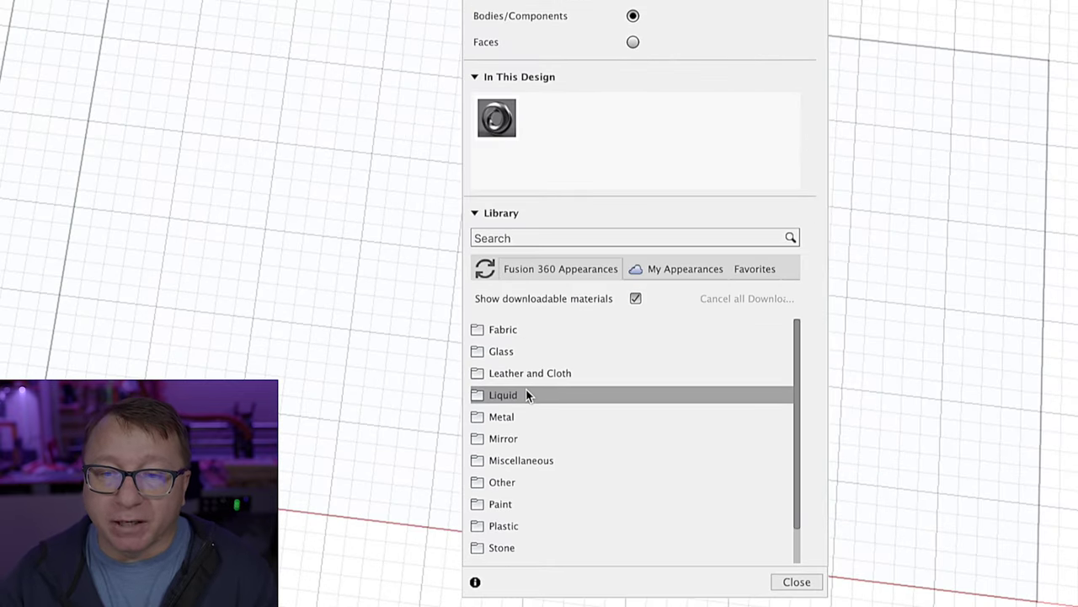
pyautogui.scroll(-2, 513, 480)
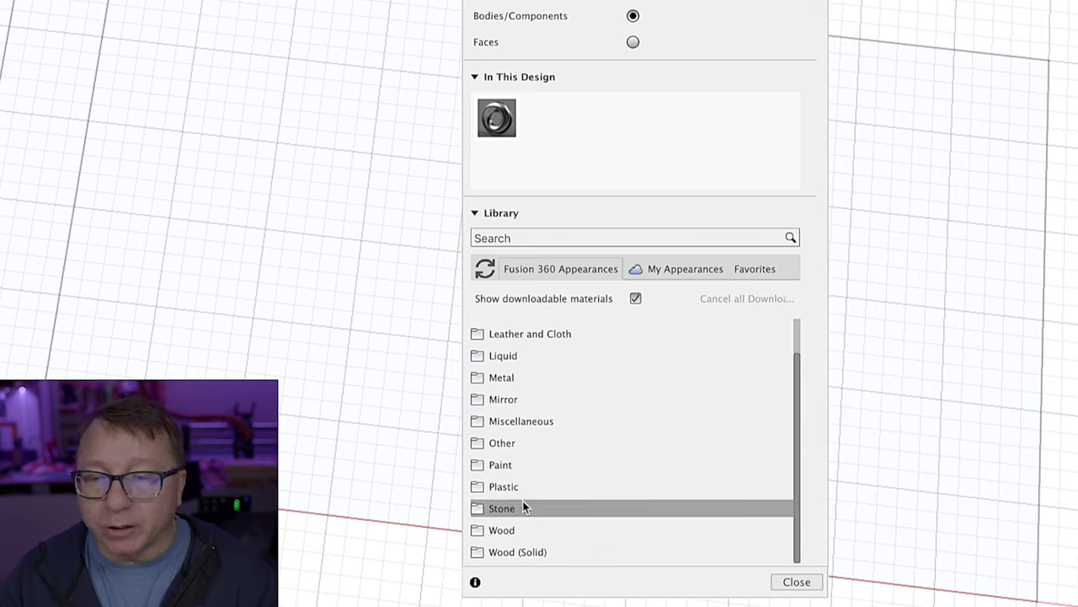
pyautogui.click(685, 268)
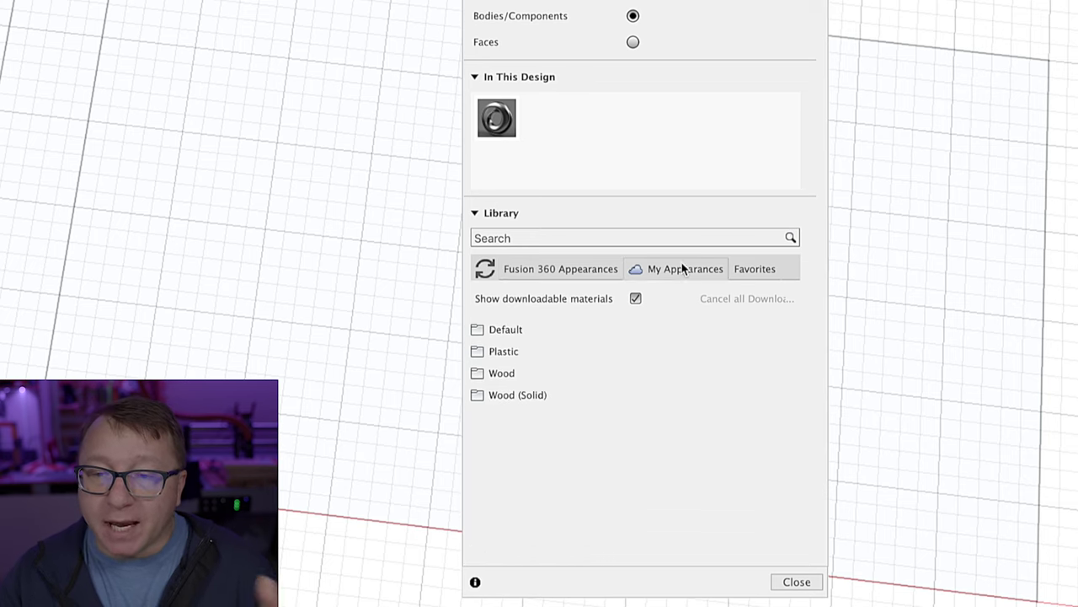
pyautogui.click(500, 398)
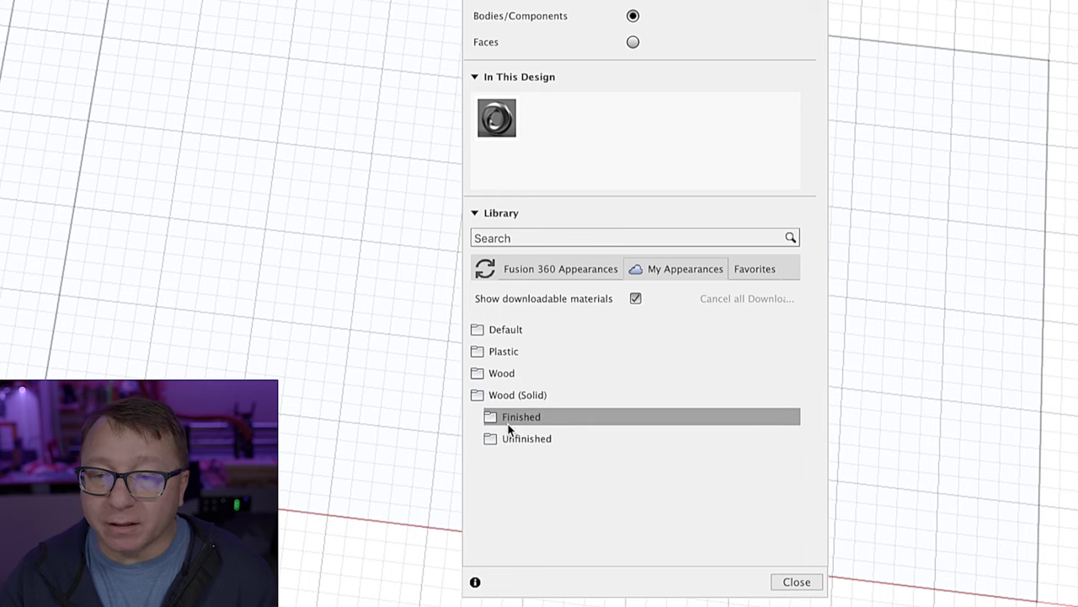
pyautogui.click(510, 421)
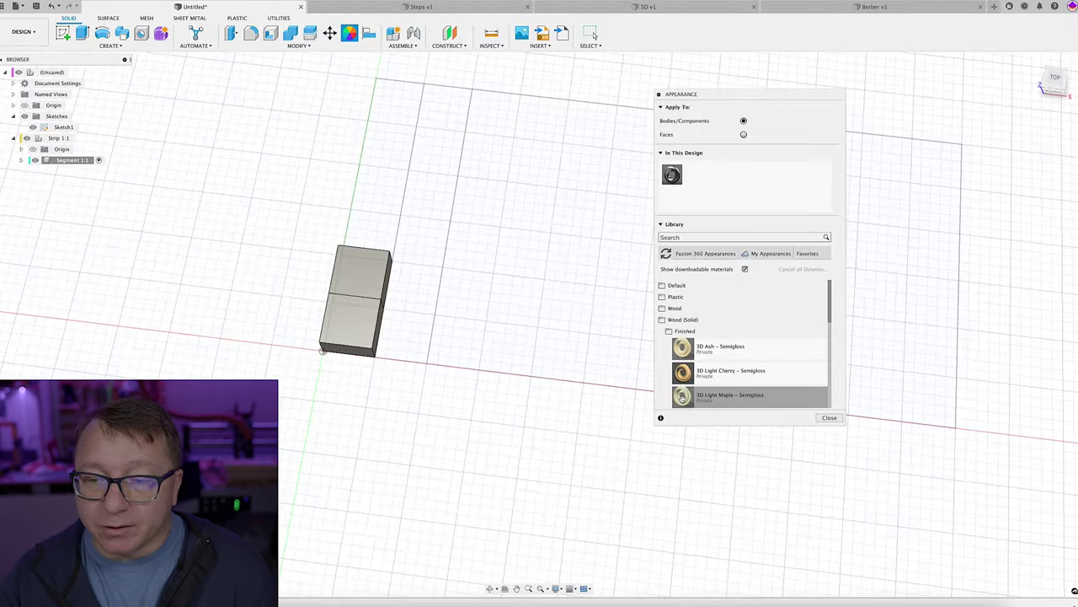
pyautogui.moveTo(517, 539); pyautogui.dragTo(350, 328)
# - Apply the "3D Light Walnut - Semigloss" appearance to the second block and finish the appearance assignment
pyautogui.scroll(-5, 679, 293)
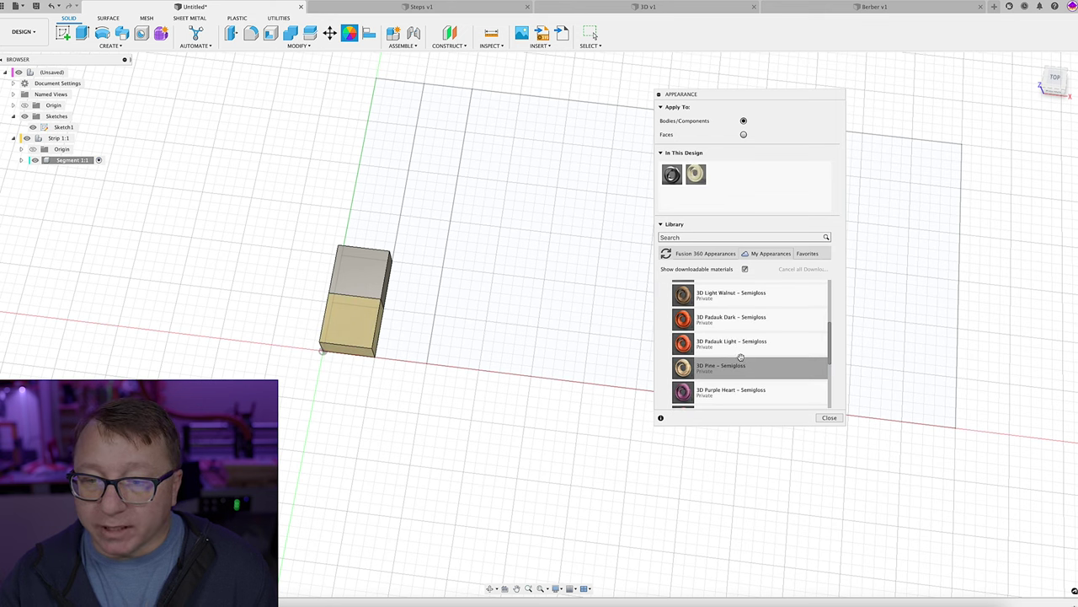
pyautogui.moveTo(679, 293); pyautogui.dragTo(359, 272)
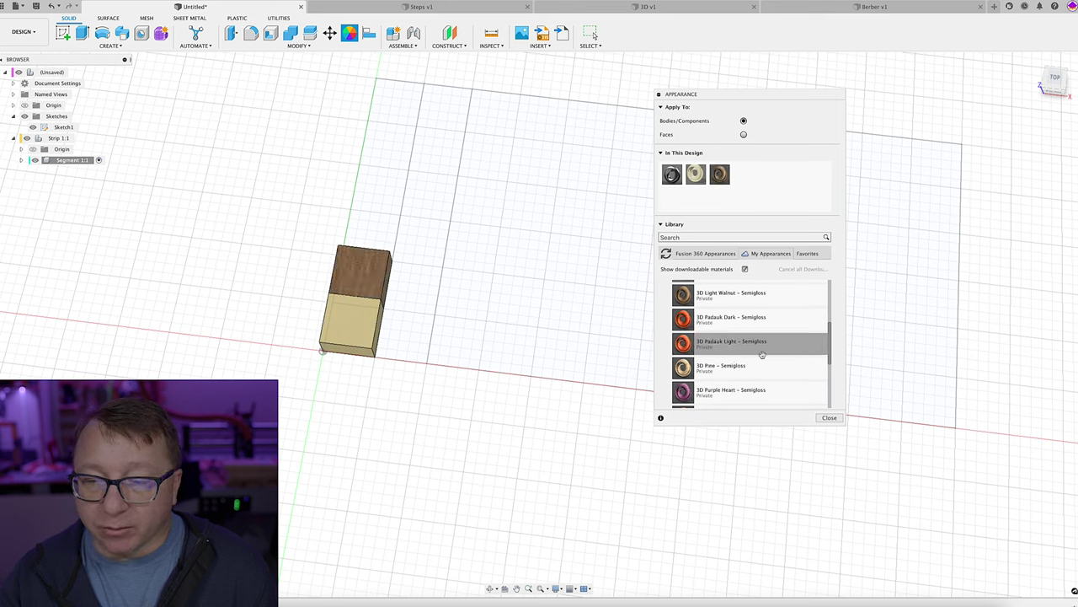
pyautogui.click(830, 418)
# - Activate the Strip 1 component instead of Segment 1
pyautogui.scroll(-3, 577, 251)
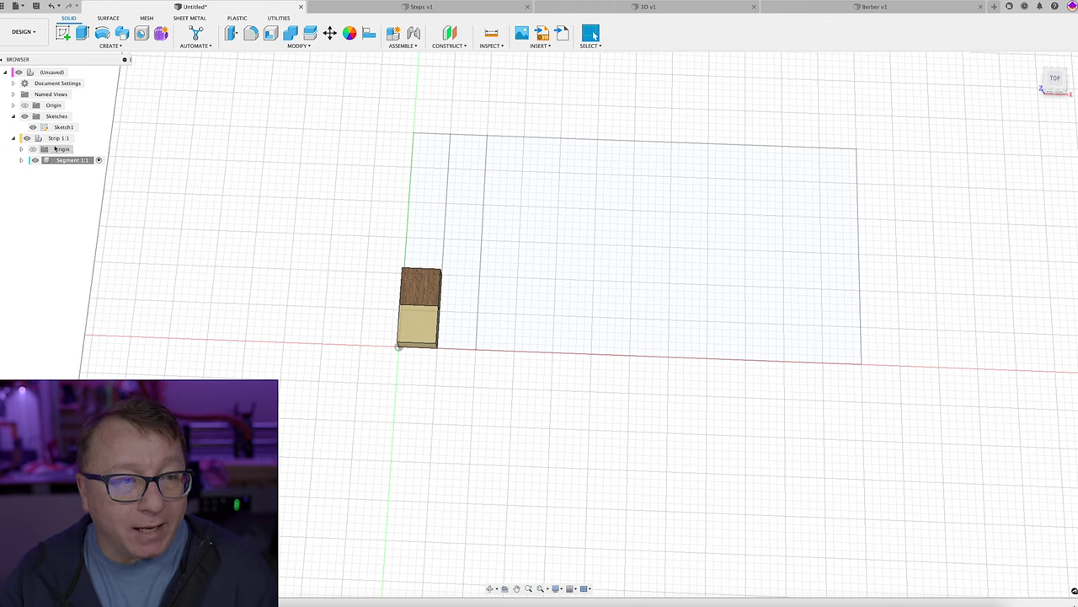
pyautogui.click(57, 138)
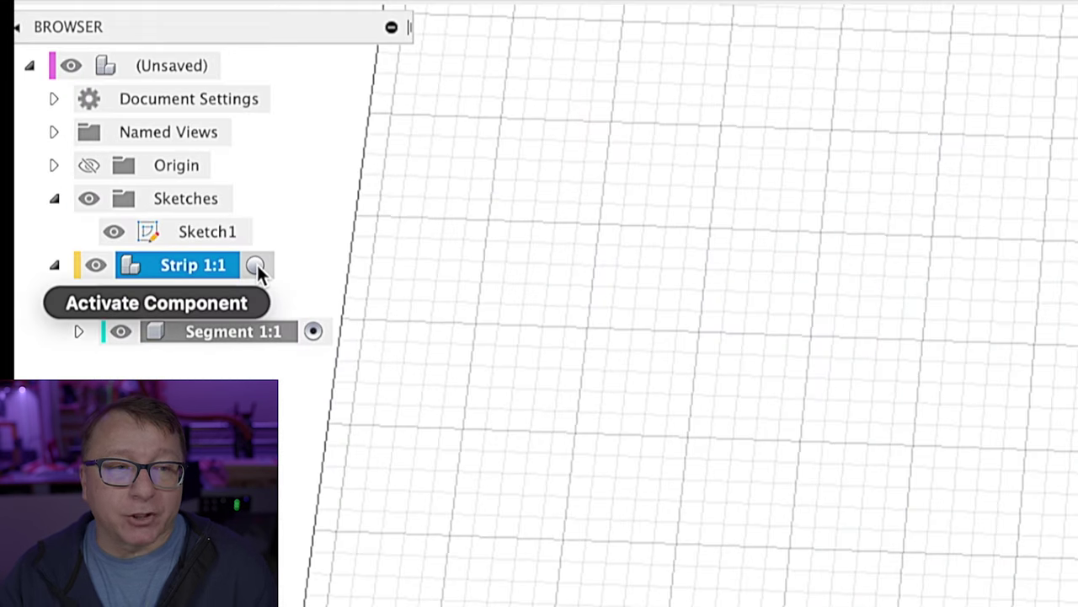
pyautogui.click(256, 266)
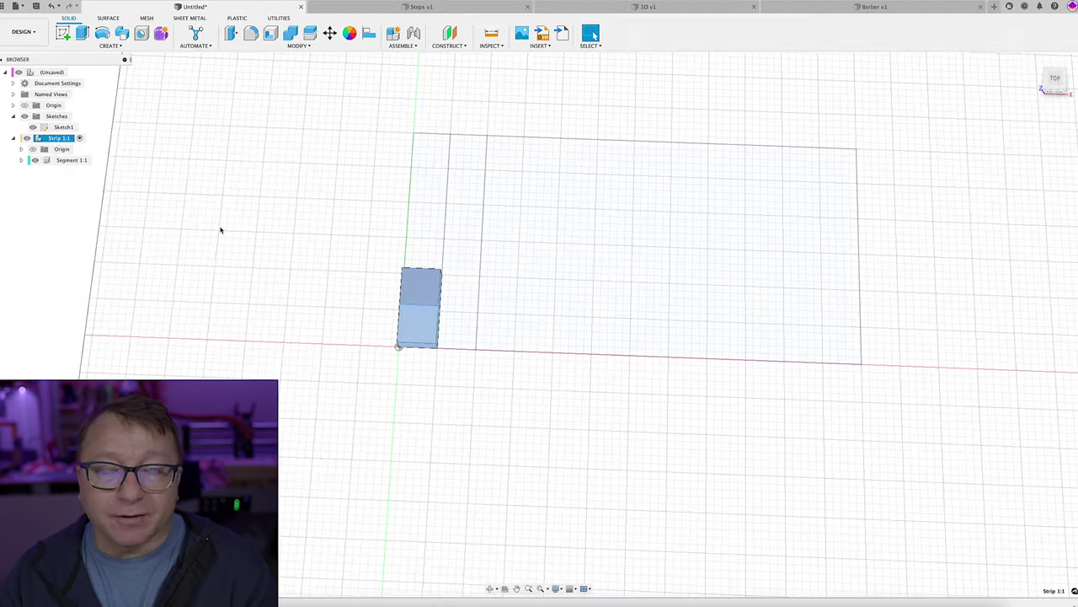
# - Paste a copy of the Segment 1 component inside Strip 1 and move it 100 mm along Y
pyautogui.click(67, 161)
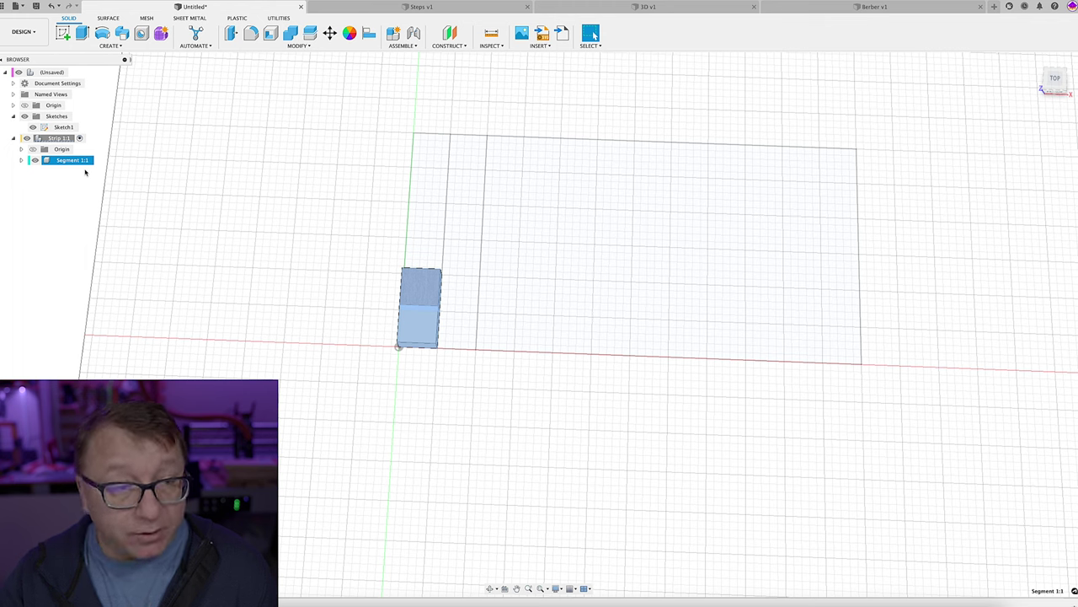
pyautogui.press('super+v')
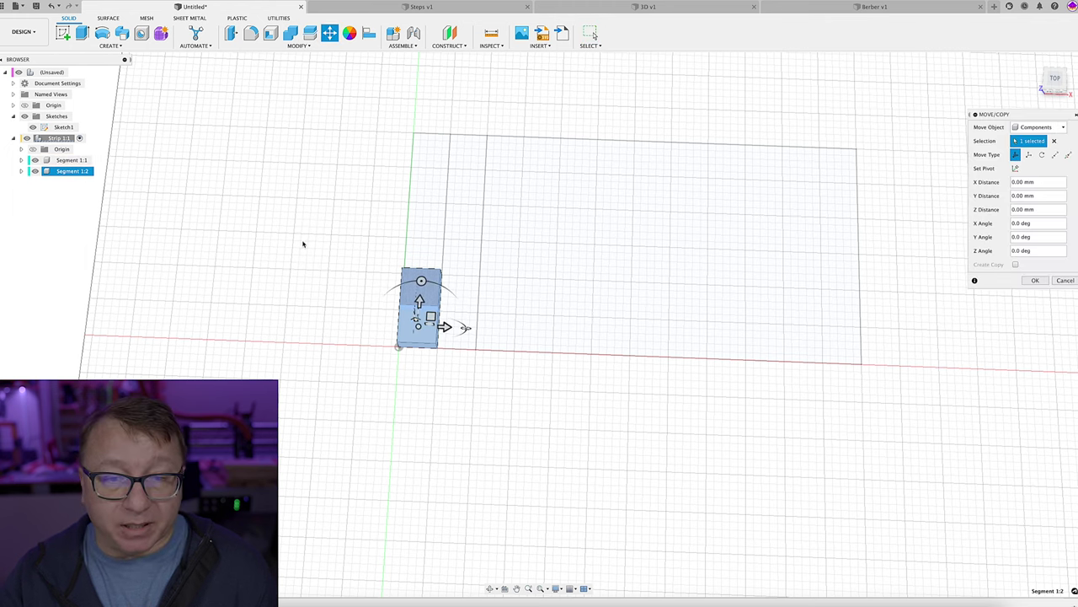
pyautogui.click(1054, 79)
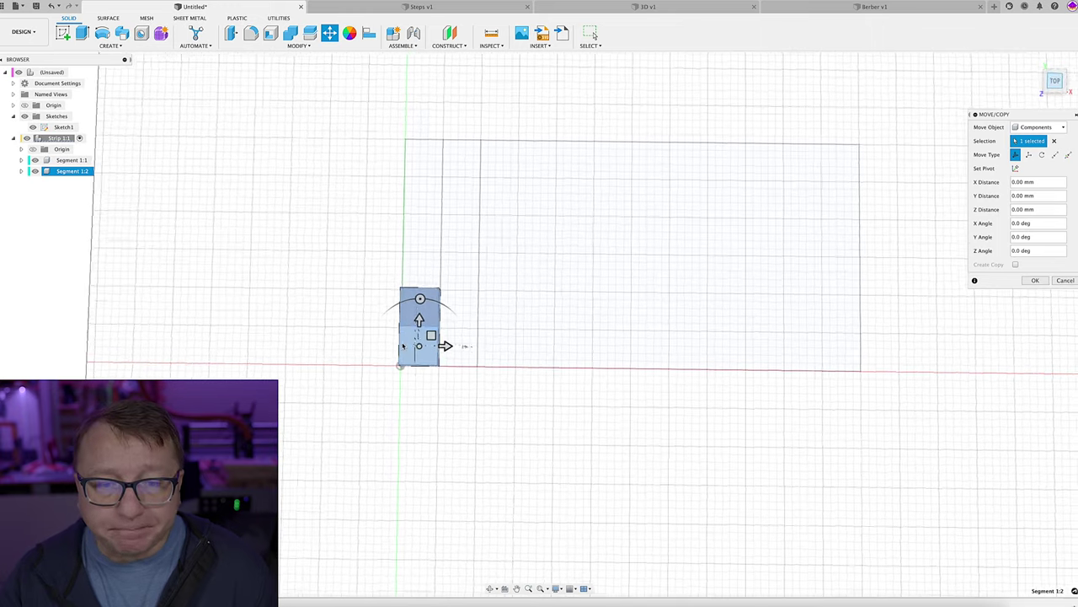
pyautogui.moveTo(427, 329); pyautogui.dragTo(558, 248)
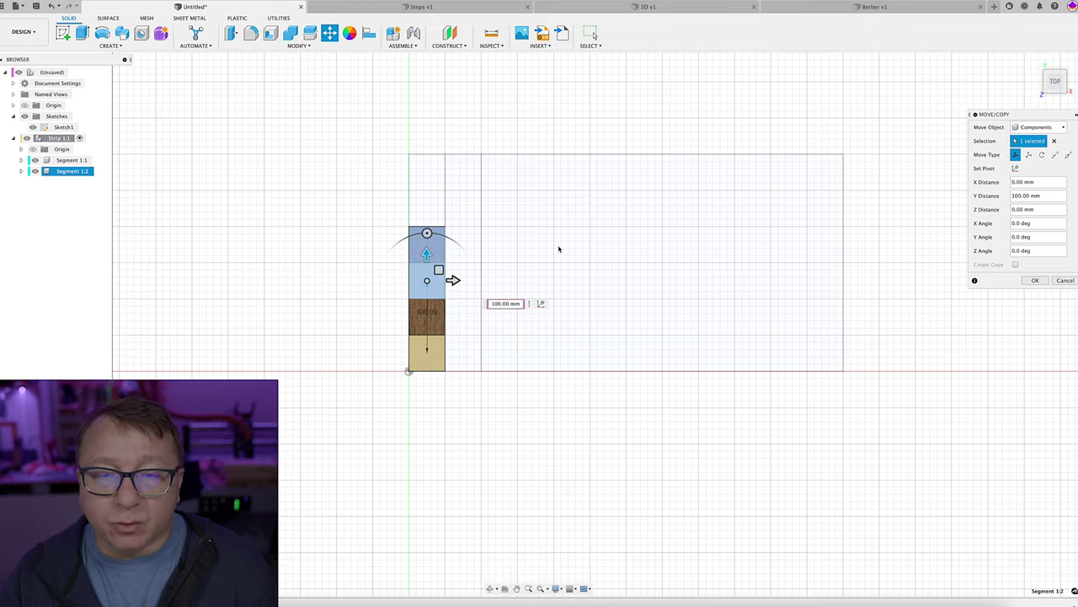
pyautogui.click(1038, 281)
# - Paste a third Segment 1 instance and move it along Y directly beyond the second one to complete the strip
pyautogui.hotkey('ctrl', 'v')
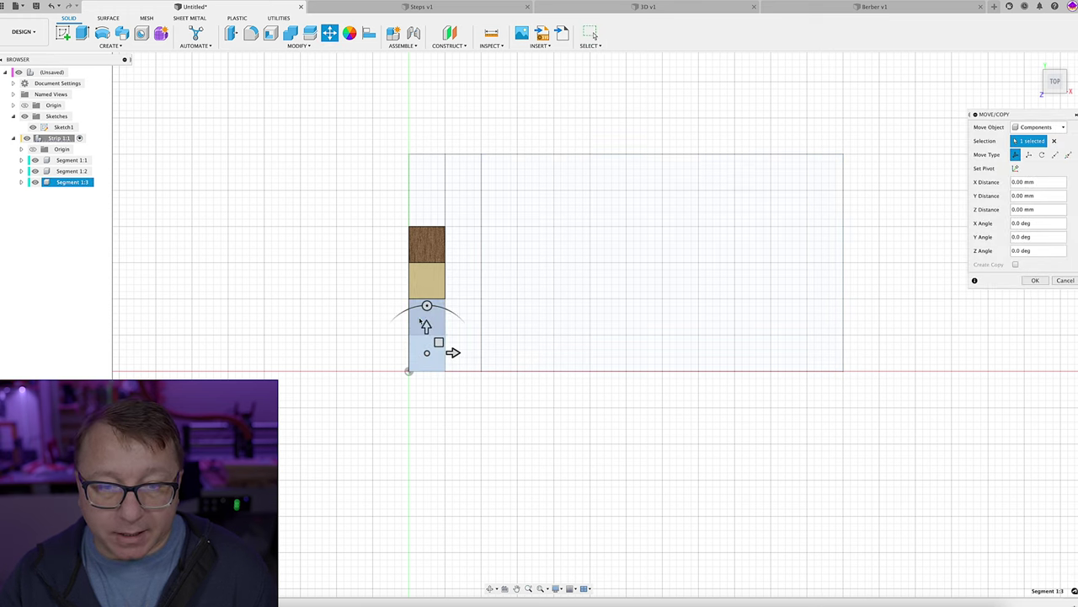
pyautogui.moveTo(426, 330); pyautogui.dragTo(410, 179)
pyautogui.click(1038, 281)
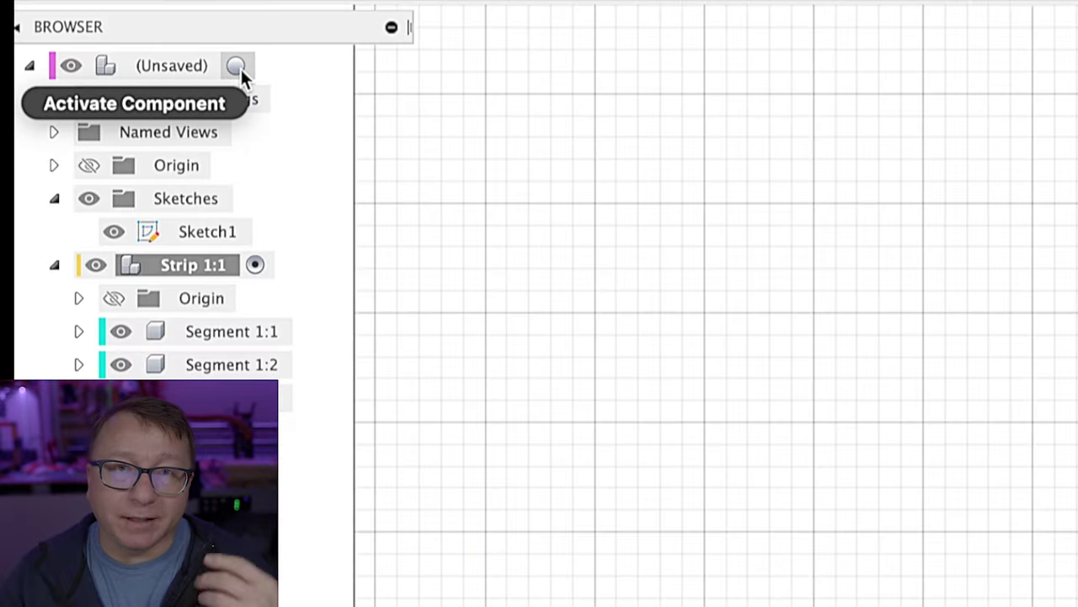
# - Activate the top-level component and paste a copy of Strip 1 along X, directly beside the original strip
pyautogui.click(239, 68)
pyautogui.click(185, 266)
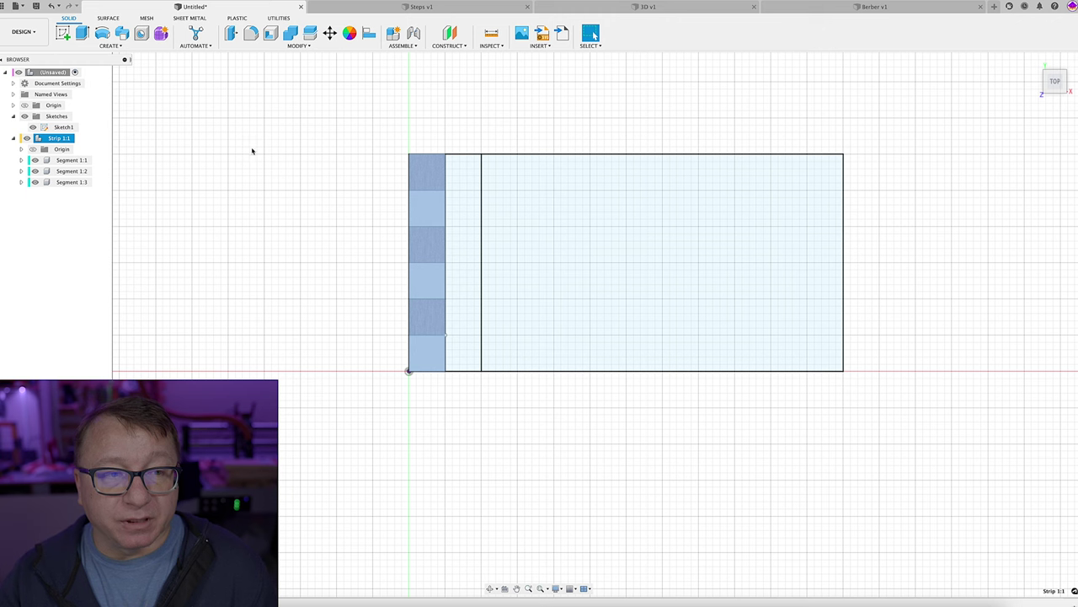
pyautogui.hotkey('ctrl', 'v')
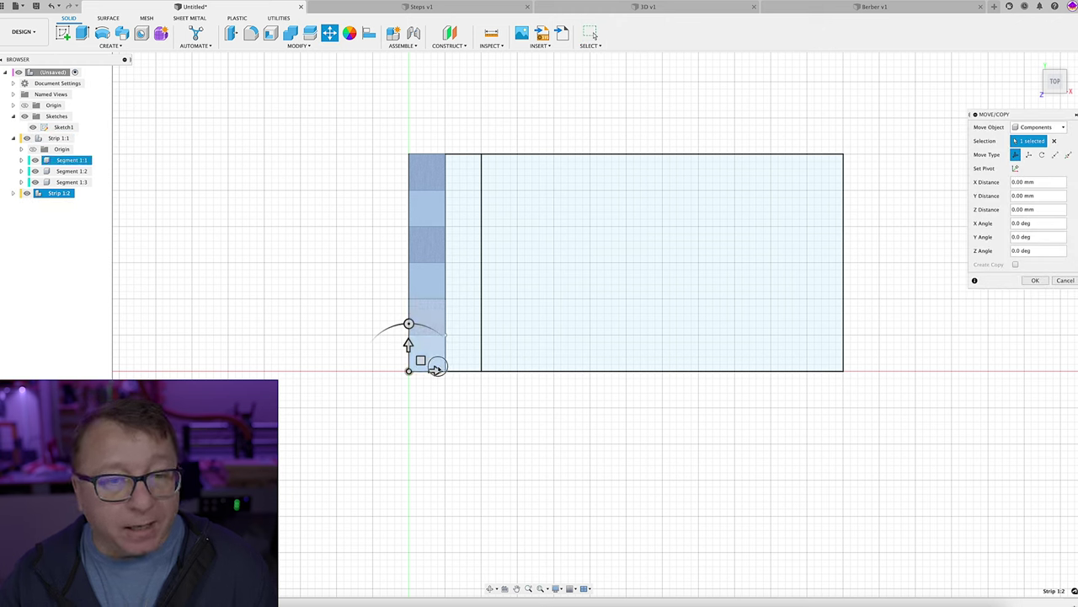
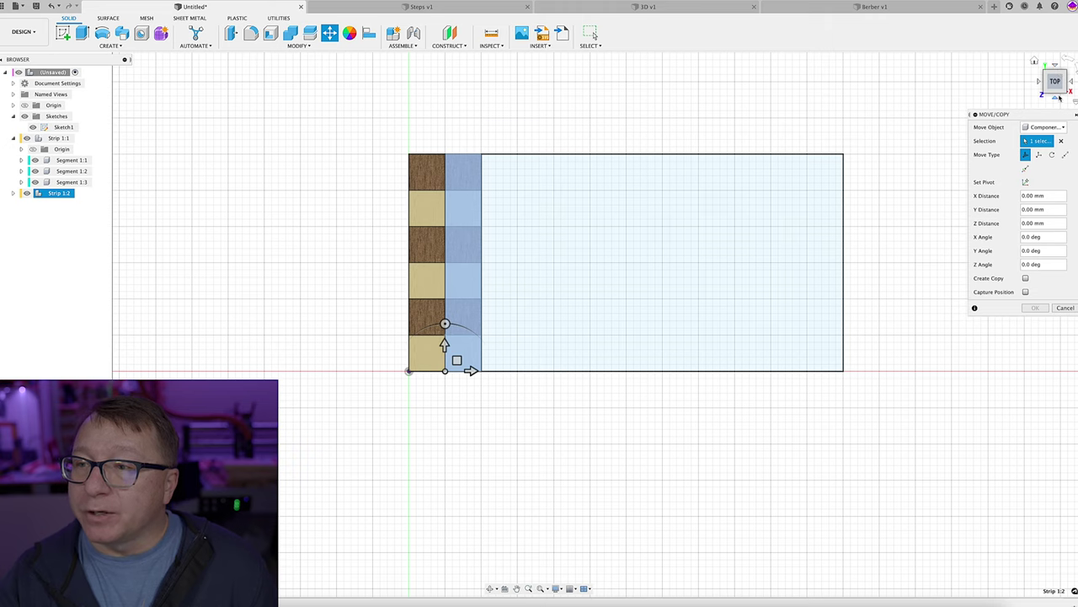
# - Set the pivot of Strip 1:2 to the centre of its long side face and rotate the strip -180 degrees about X
pyautogui.click(1057, 99)
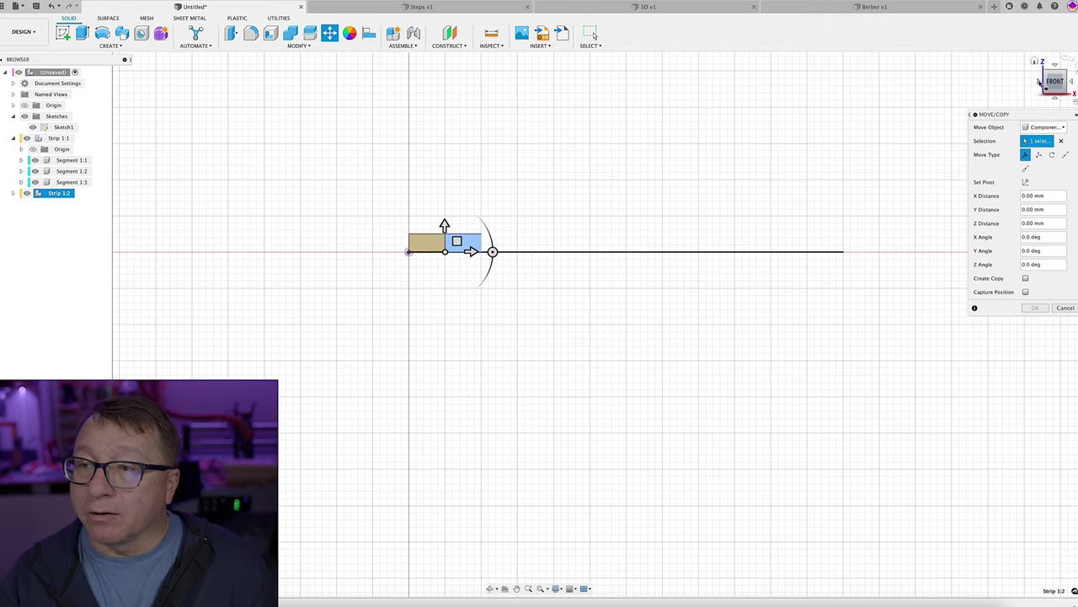
pyautogui.click(1039, 81)
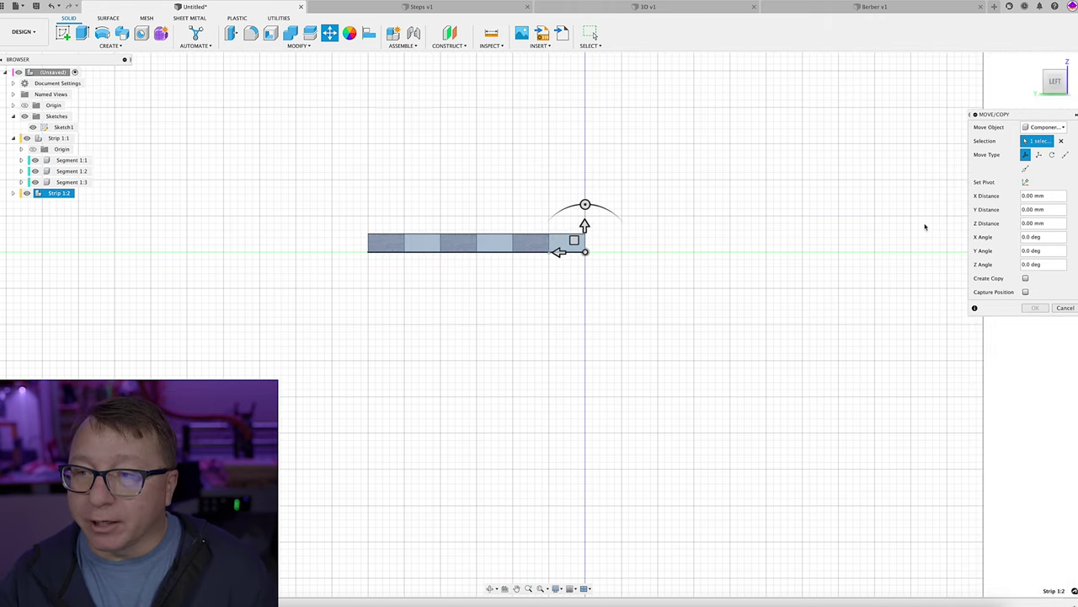
pyautogui.click(1026, 182)
pyautogui.scroll(5, 454, 248)
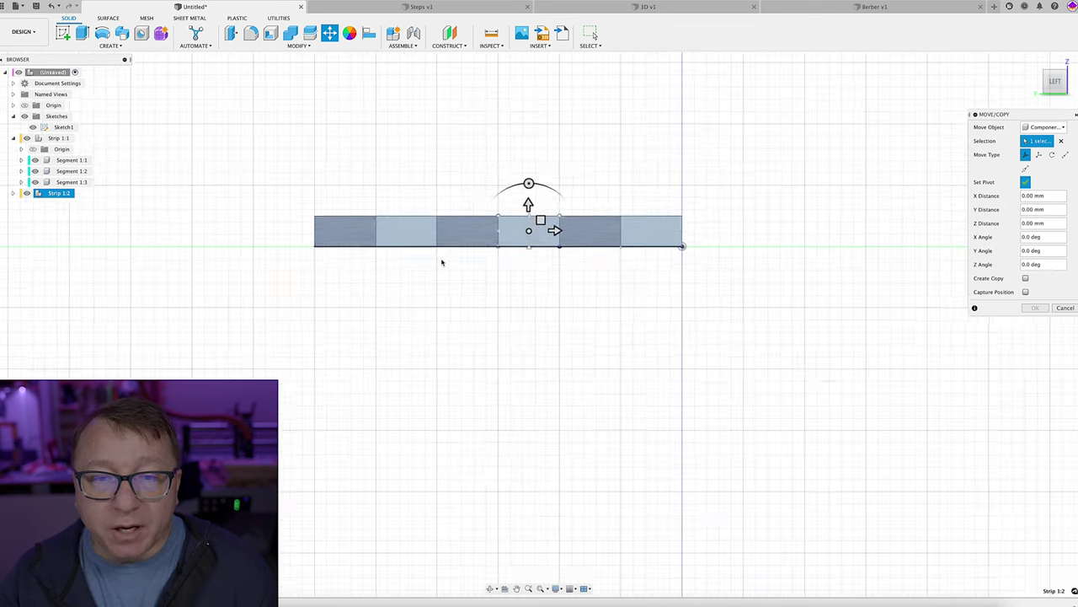
pyautogui.click(517, 229)
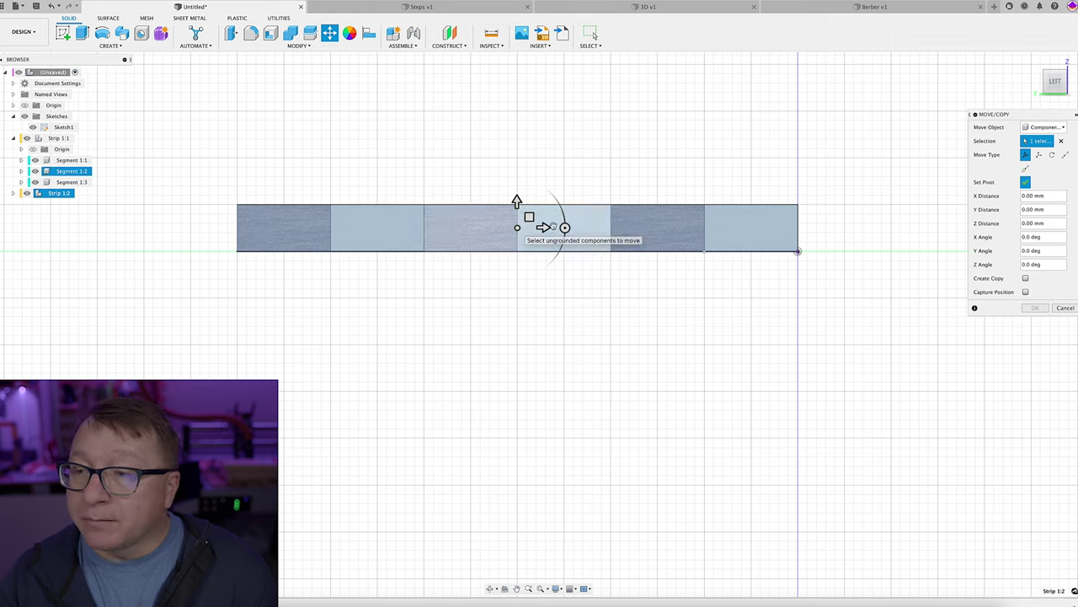
pyautogui.click(1027, 184)
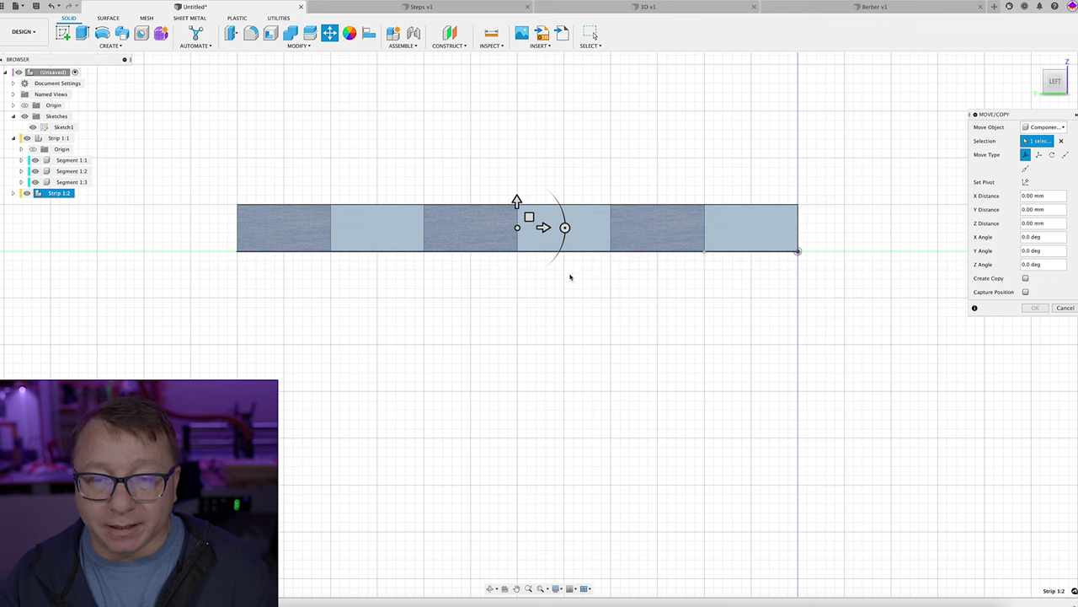
pyautogui.moveTo(565, 227); pyautogui.dragTo(452, 233)
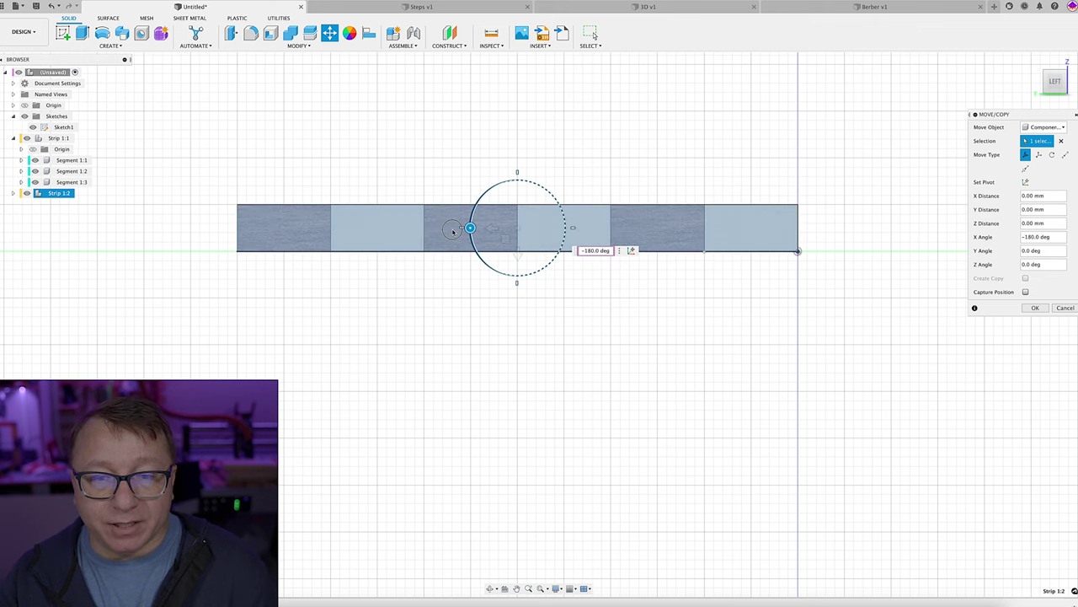
pyautogui.click(1036, 308)
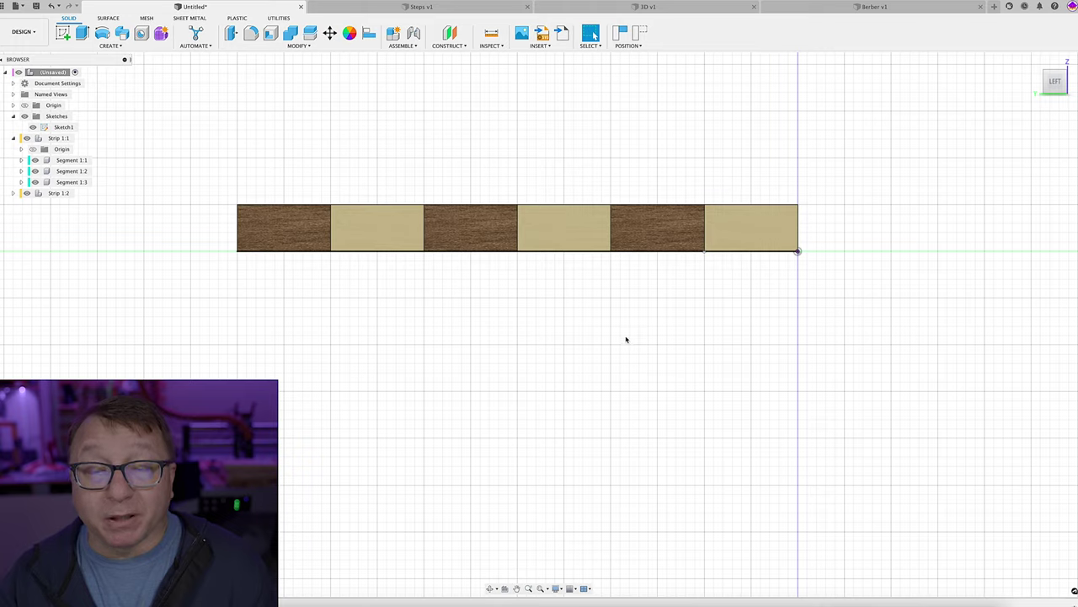
# - Hide Sketch1 and collapse the Strip 1:1 component in the browser tree
pyautogui.click(1056, 67)
pyautogui.scroll(-2, 674, 329)
pyautogui.moveTo(674, 329)
pyautogui.keyDown('shift'); pyautogui.mouseDown(button='middle')
pyautogui.moveTo(596, 299)
pyautogui.moveTo(597, 323)
pyautogui.mouseUp(button='middle'); pyautogui.keyUp('shift')
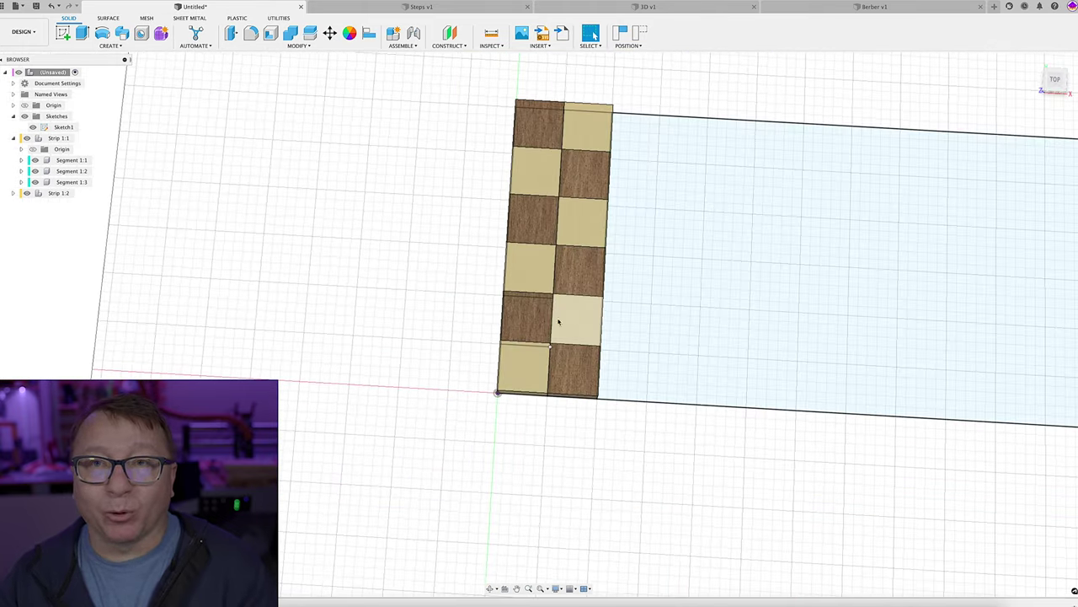
pyautogui.moveTo(404, 285); pyautogui.dragTo(318, 294, button='middle')
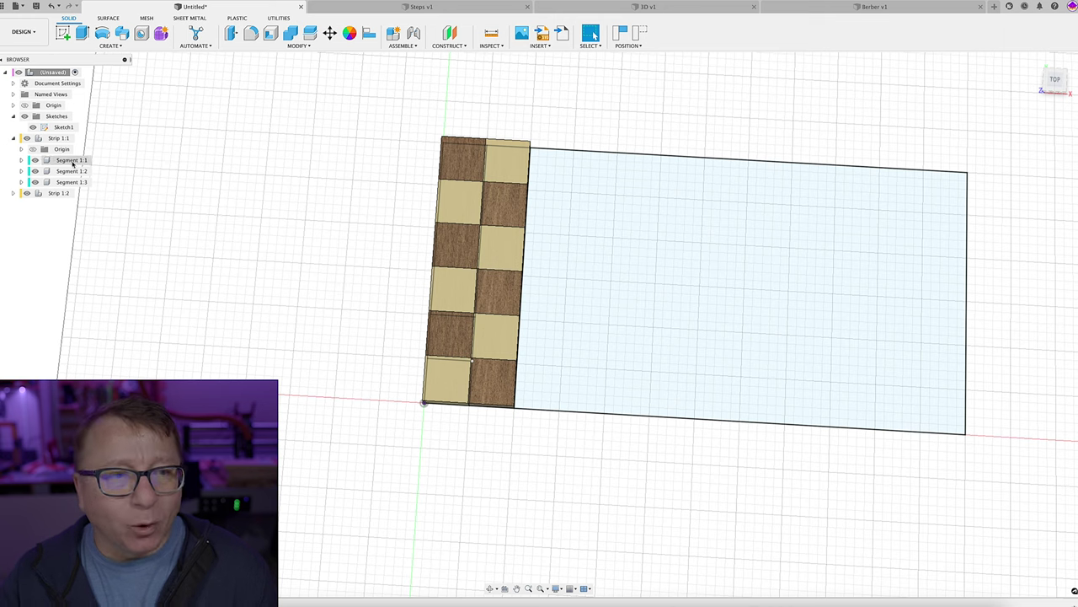
pyautogui.click(34, 125)
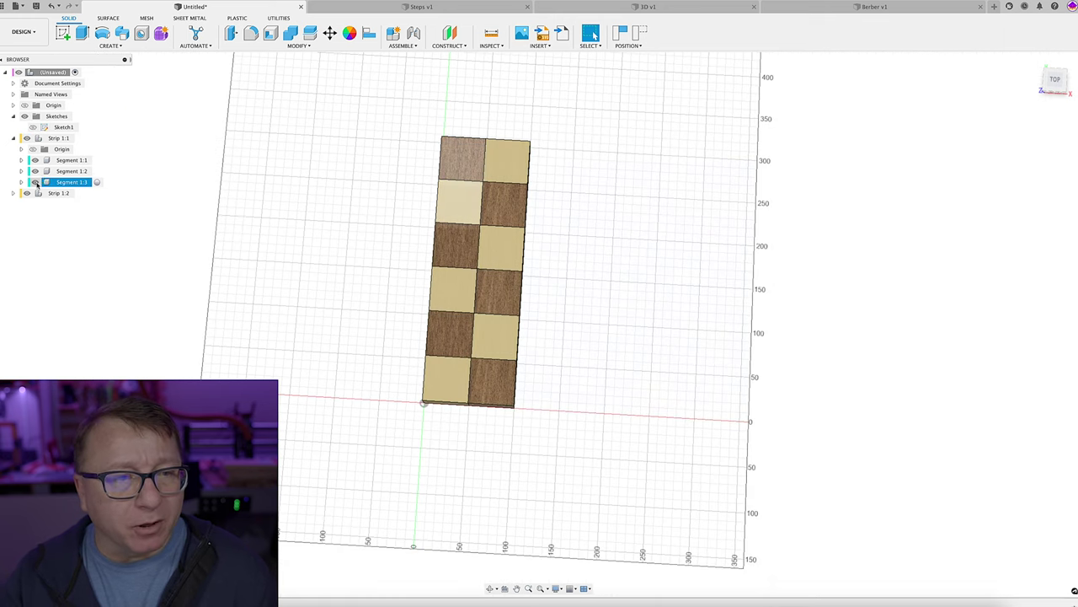
pyautogui.click(14, 138)
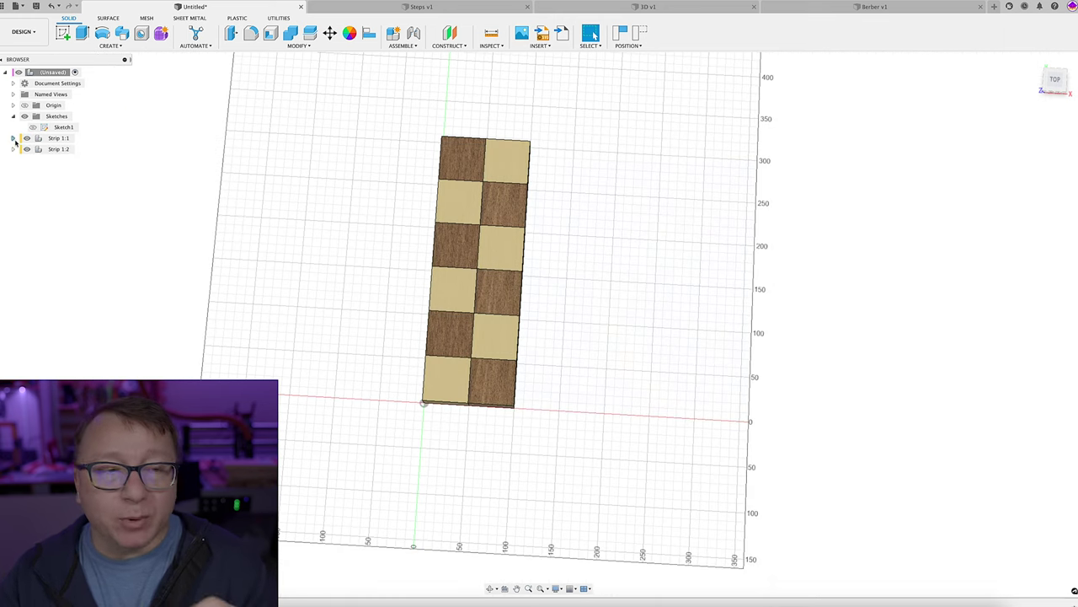
# - Copy Strip 1:1 and Strip 1:2 together into the top-level component and move the pasted pair 100 mm along X
pyautogui.click(56, 138)
pyautogui.keyDown('shift'); pyautogui.click(52, 149); pyautogui.keyUp('shift')
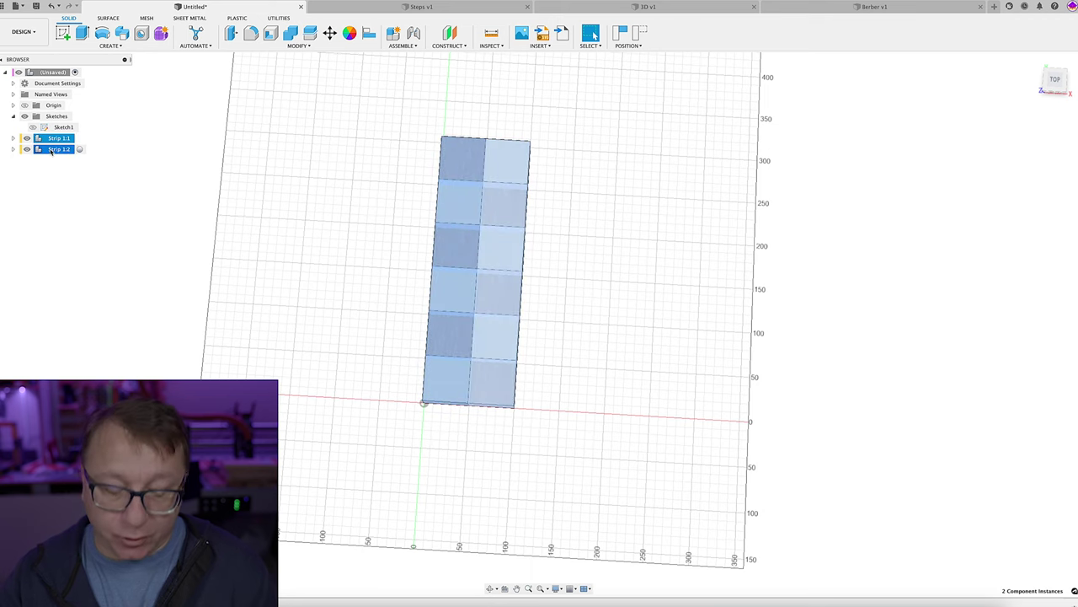
pyautogui.click(197, 165)
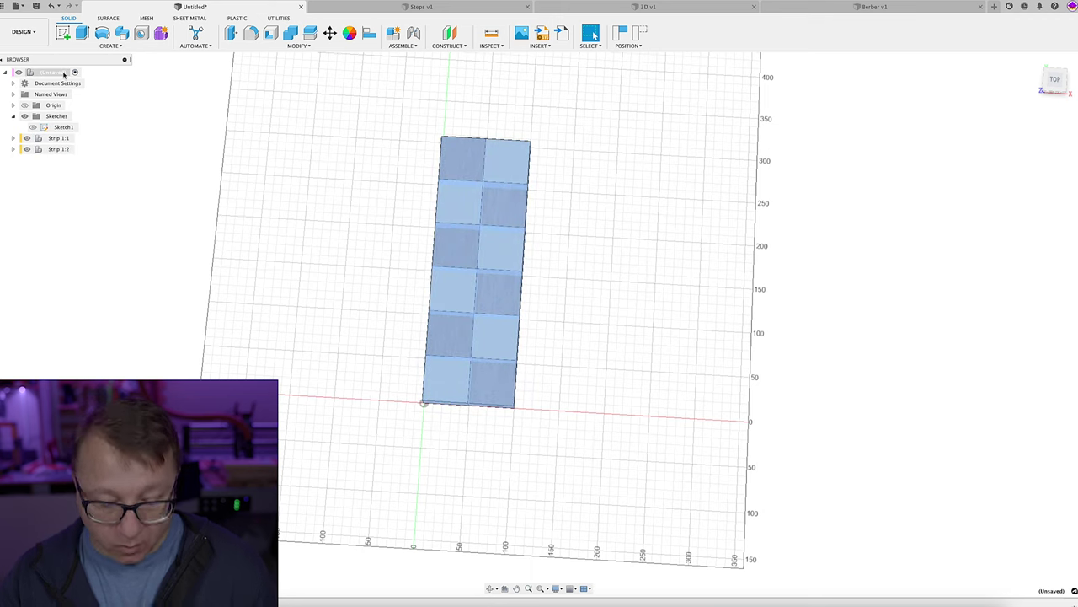
pyautogui.click(555, 321)
pyautogui.hotkey('ctrl', 'v')
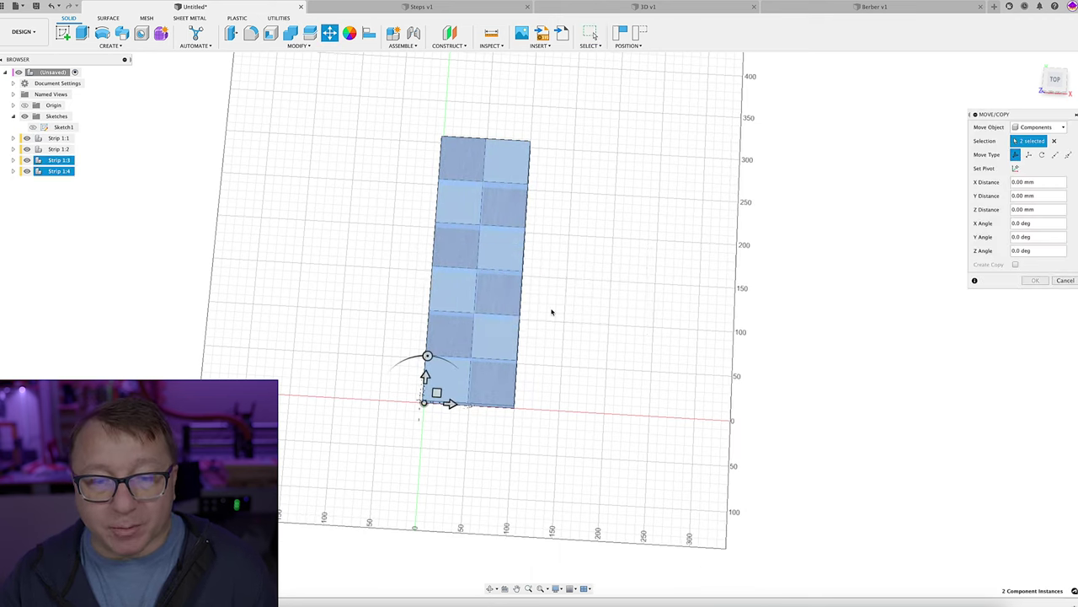
pyautogui.moveTo(453, 409); pyautogui.dragTo(543, 407)
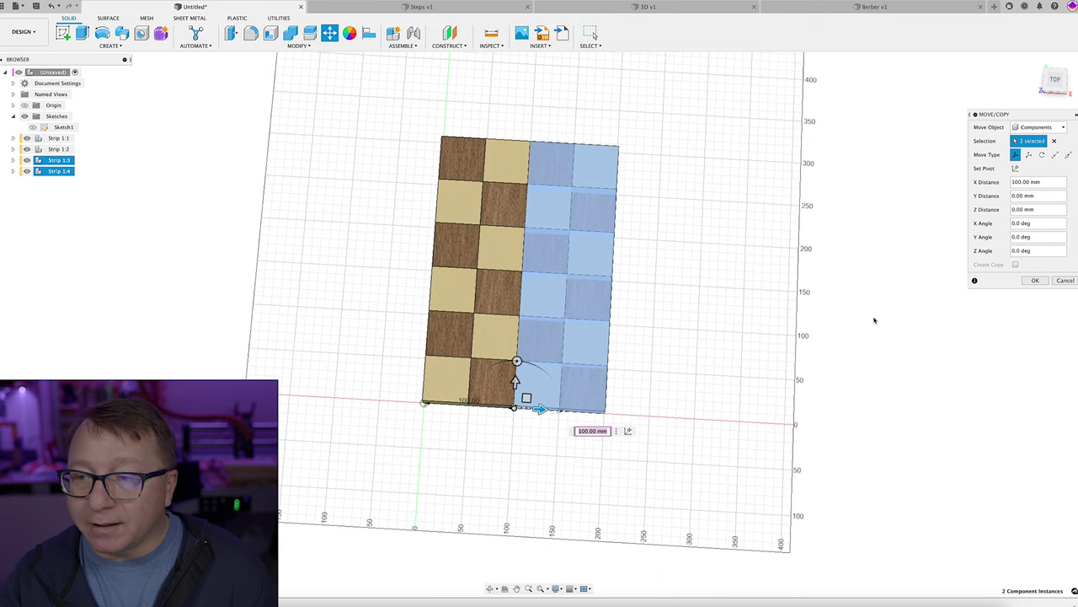
pyautogui.click(1034, 279)
# - Paste another pair of strips and move it 200 mm along X
pyautogui.click(1053, 79)
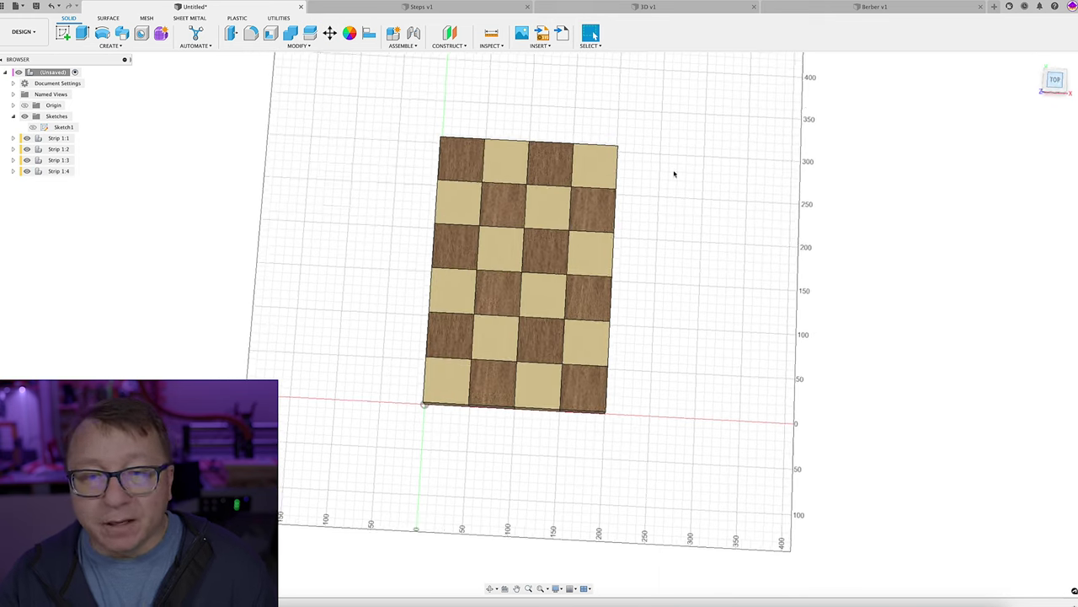
pyautogui.hotkey('ctrl', 'v')
pyautogui.moveTo(455, 410); pyautogui.dragTo(639, 407)
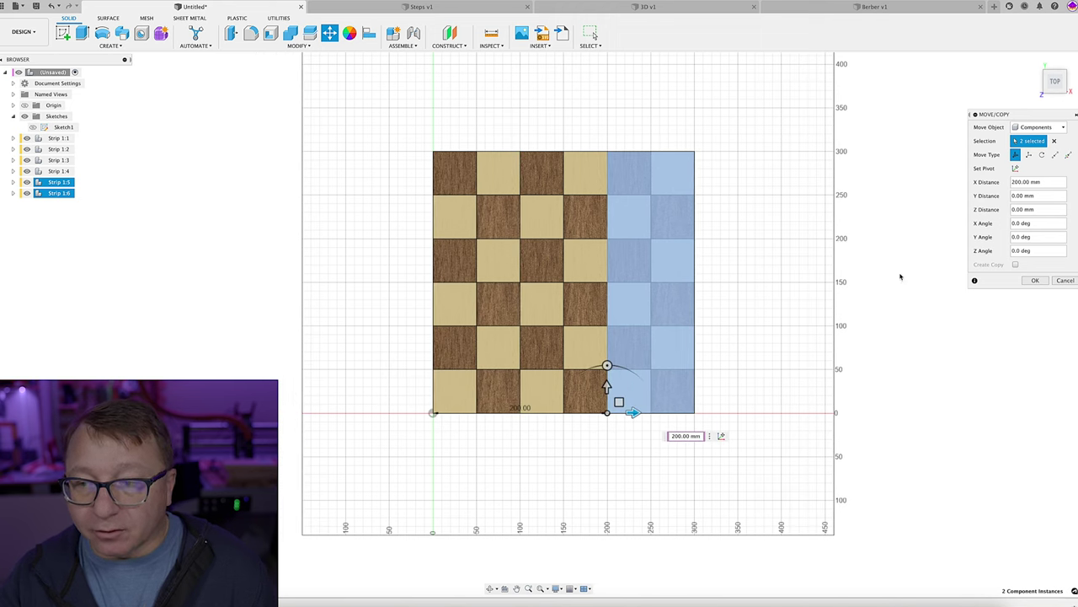
pyautogui.click(1035, 279)
# - Paste a fourth pair of strips and move it along X until it sits flush against the third pair
pyautogui.hotkey('ctrl', 'v')
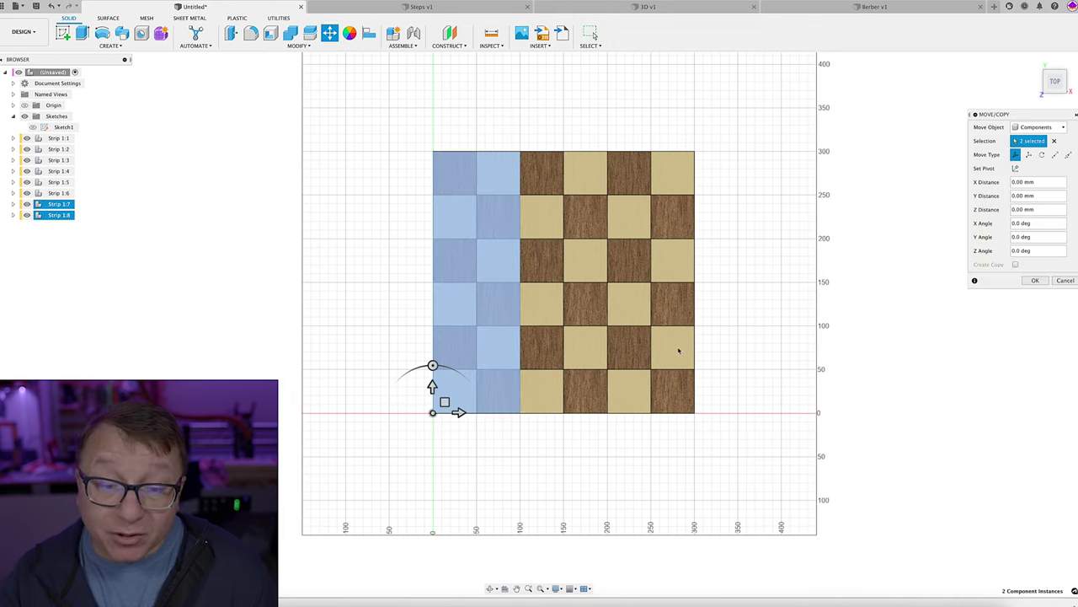
pyautogui.moveTo(457, 410); pyautogui.dragTo(720, 407)
pyautogui.click(1035, 280)
pyautogui.moveTo(830, 349)
pyautogui.keyDown('shift'); pyautogui.mouseDown(button='middle')
pyautogui.moveTo(825, 303)
pyautogui.moveTo(895, 284)
pyautogui.moveTo(834, 334)
pyautogui.mouseUp(button='middle'); pyautogui.keyUp('shift')
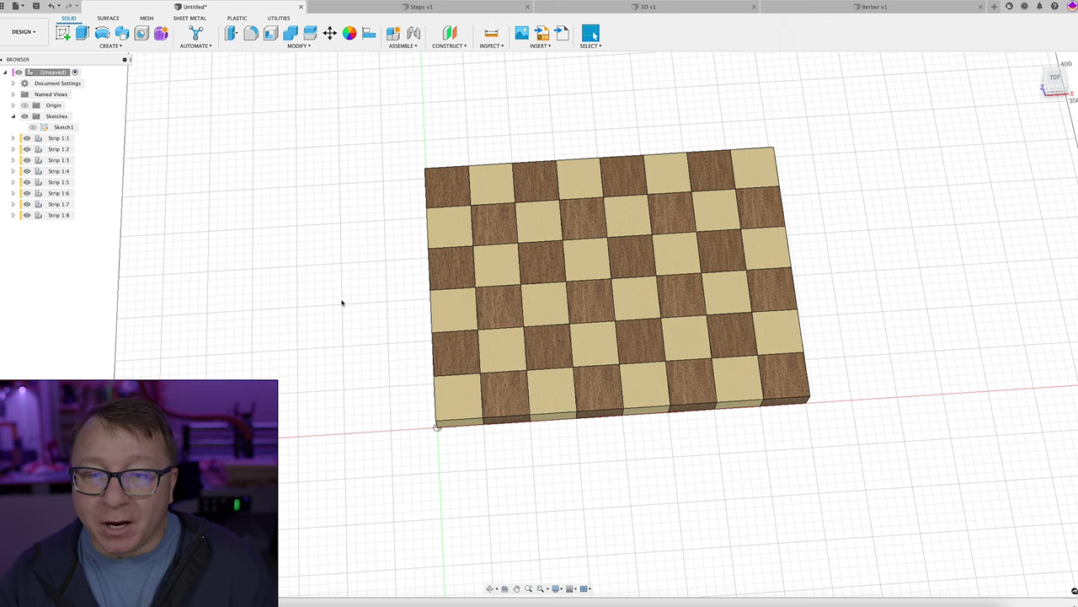
# - Move Strip 1:2, 1:4, 1:6 and 1:8 together by -25 mm in the Y distance to stagger alternate strips
pyautogui.click(1055, 78)
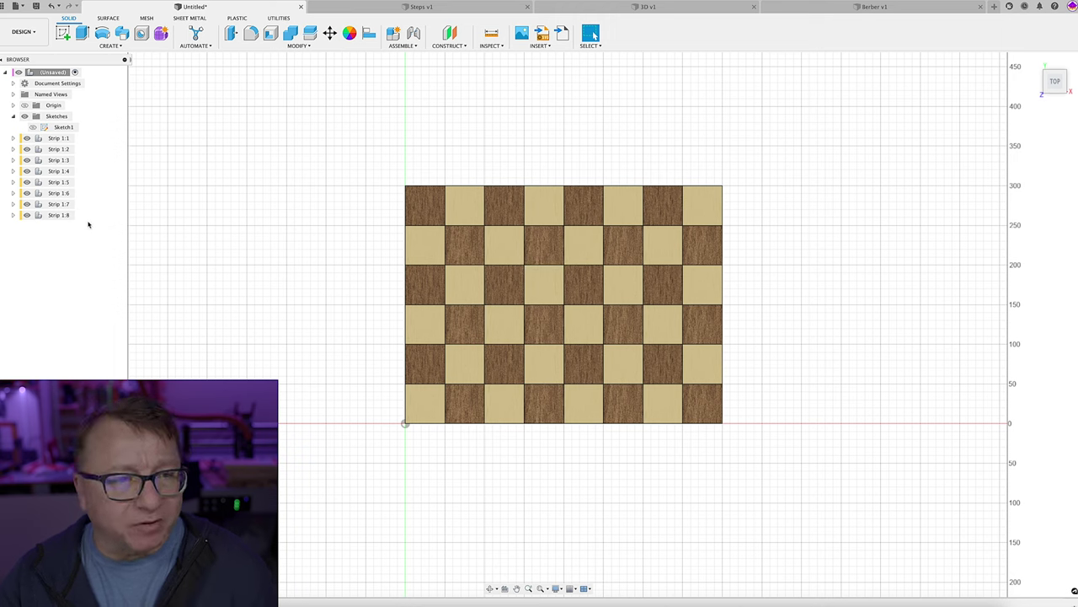
pyautogui.click(60, 149)
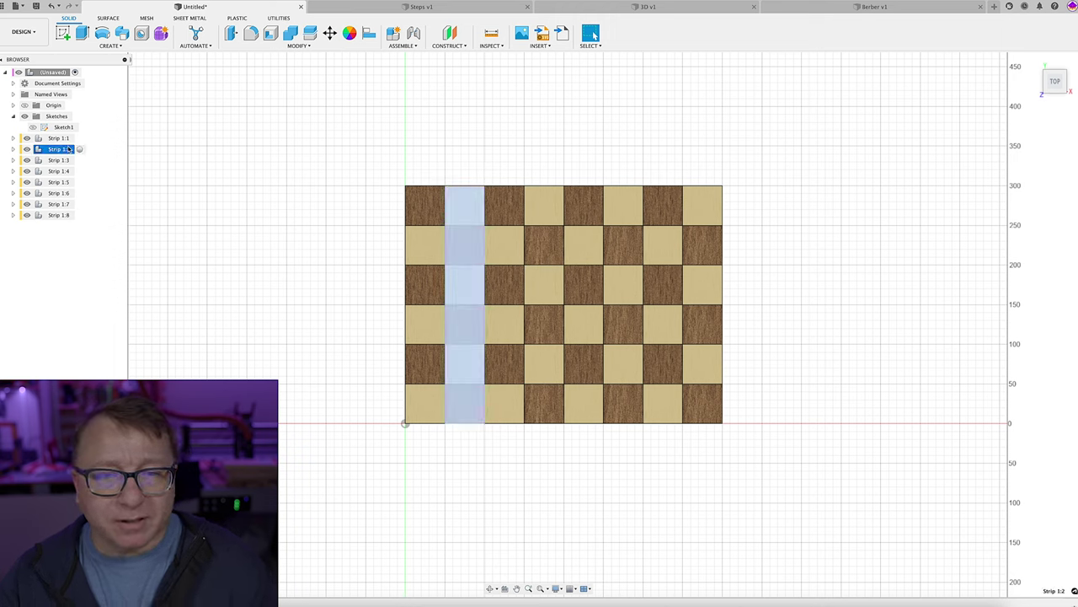
pyautogui.keyDown('super'); pyautogui.click(61, 171); pyautogui.keyUp('super')
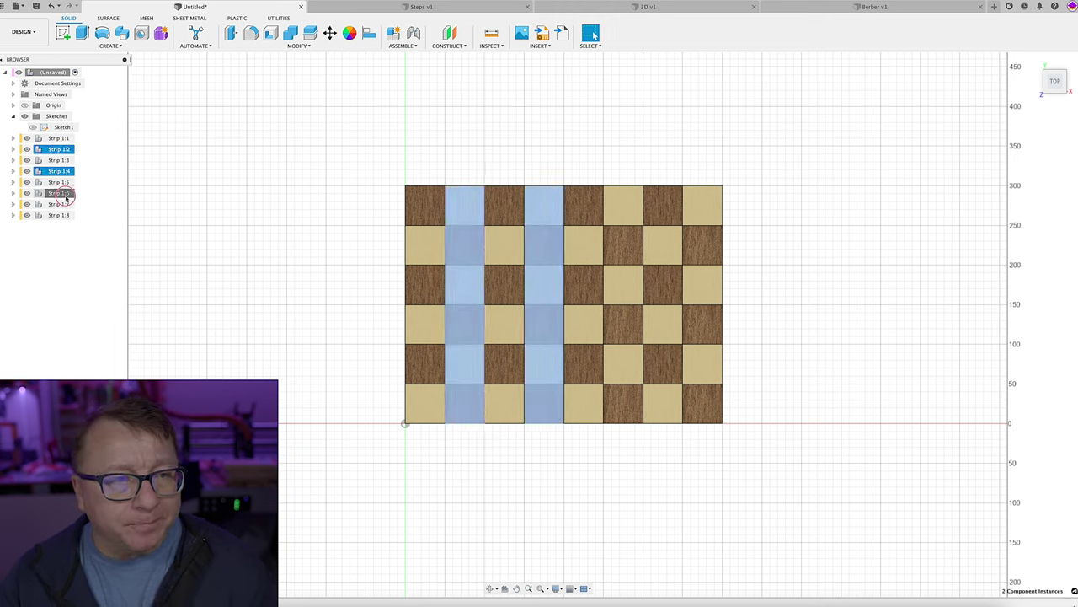
pyautogui.keyDown('super'); pyautogui.click(62, 193); pyautogui.keyUp('super')
pyautogui.keyDown('super'); pyautogui.click(66, 215); pyautogui.keyUp('super')
pyautogui.press('m')
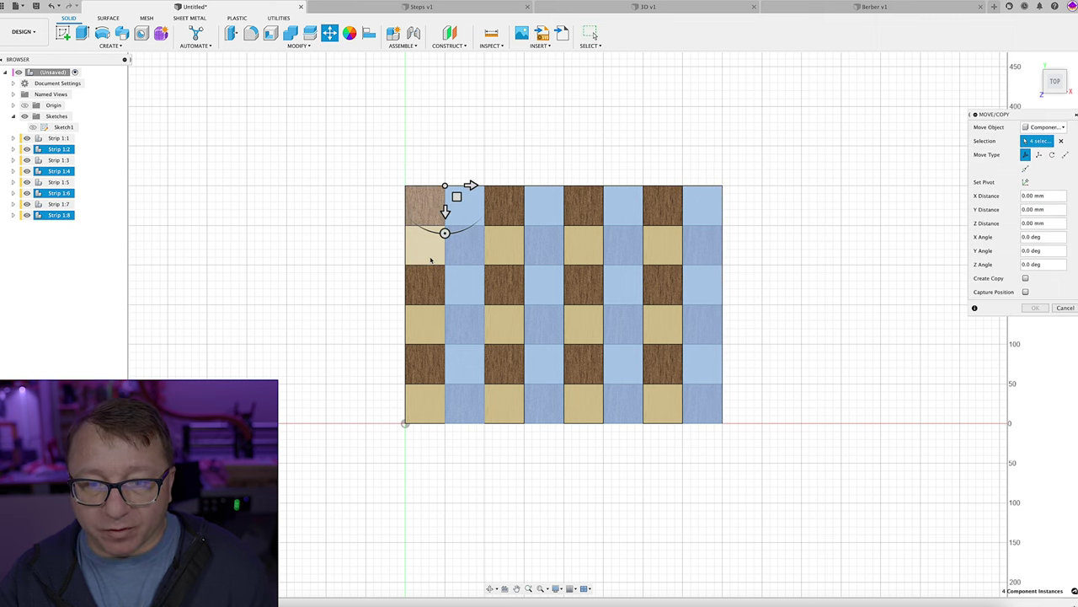
pyautogui.moveTo(445, 212)
pyautogui.mouseDown()
pyautogui.moveTo(443, 173)
pyautogui.moveTo(450, 197)
pyautogui.mouseUp()
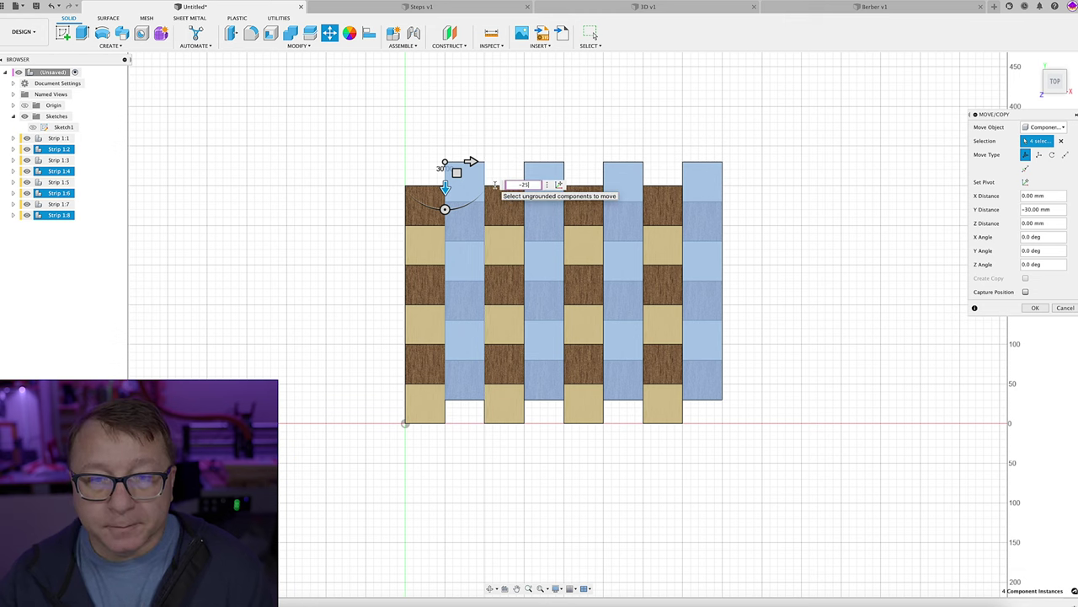
pyautogui.write('-25')
pyautogui.press('Return')
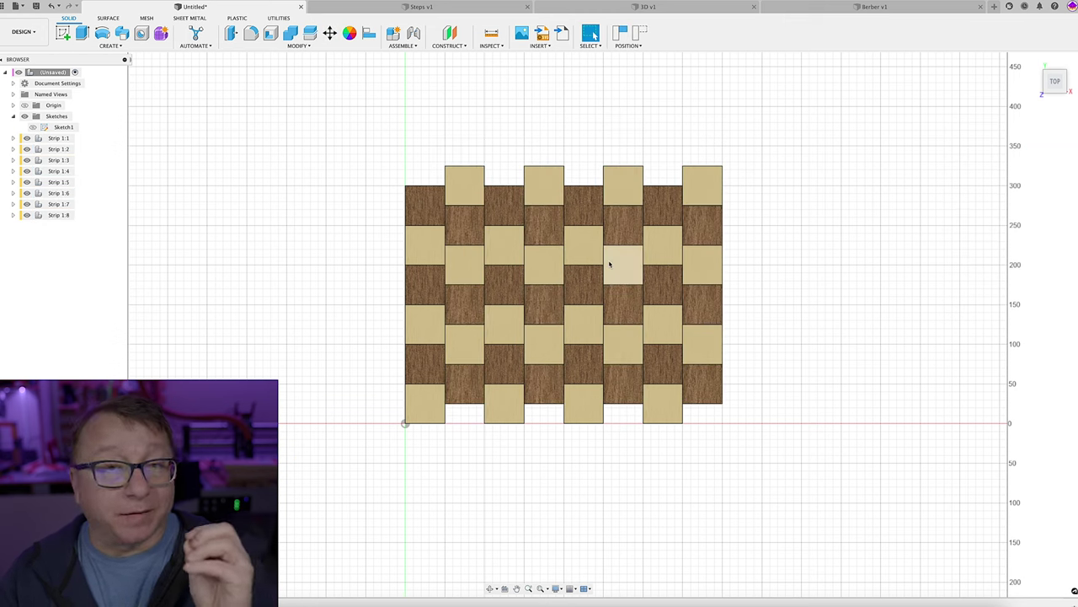
pyautogui.scroll(3, 539, 269)
pyautogui.moveTo(522, 304)
pyautogui.keyDown('shift'); pyautogui.mouseDown(button='middle')
pyautogui.moveTo(556, 264)
pyautogui.moveTo(524, 286)
pyautogui.mouseUp(button='middle'); pyautogui.keyUp('shift')
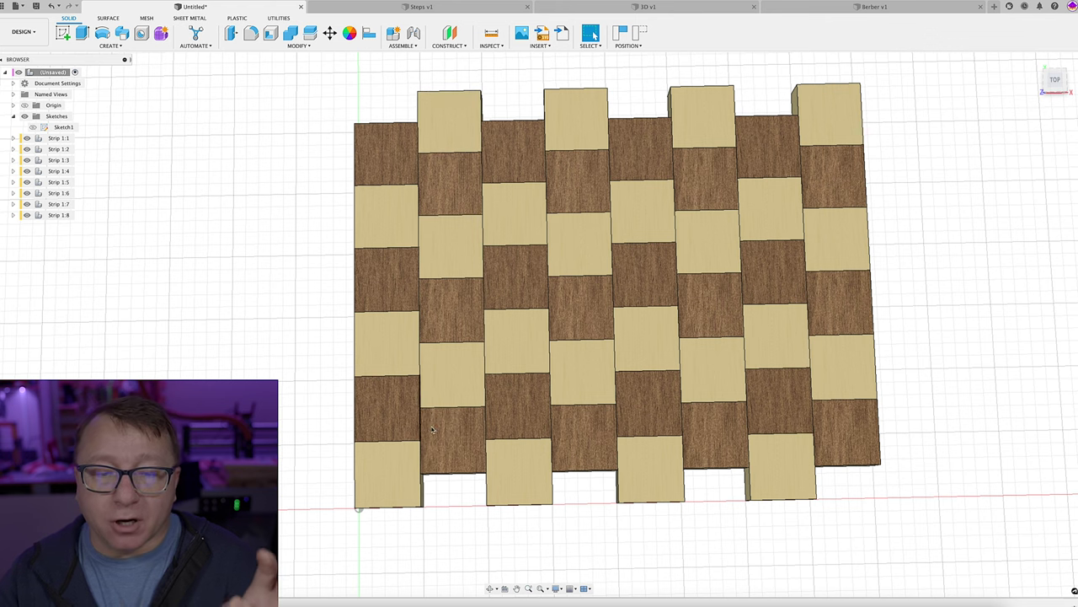
# - Start a new design and sketch a 600 mm by 300 mm rectangle from the origin on the horizontal plane
pyautogui.keyDown('shift'); pyautogui.moveTo(426, 399); pyautogui.dragTo(464, 364, button='middle'); pyautogui.keyUp('shift')
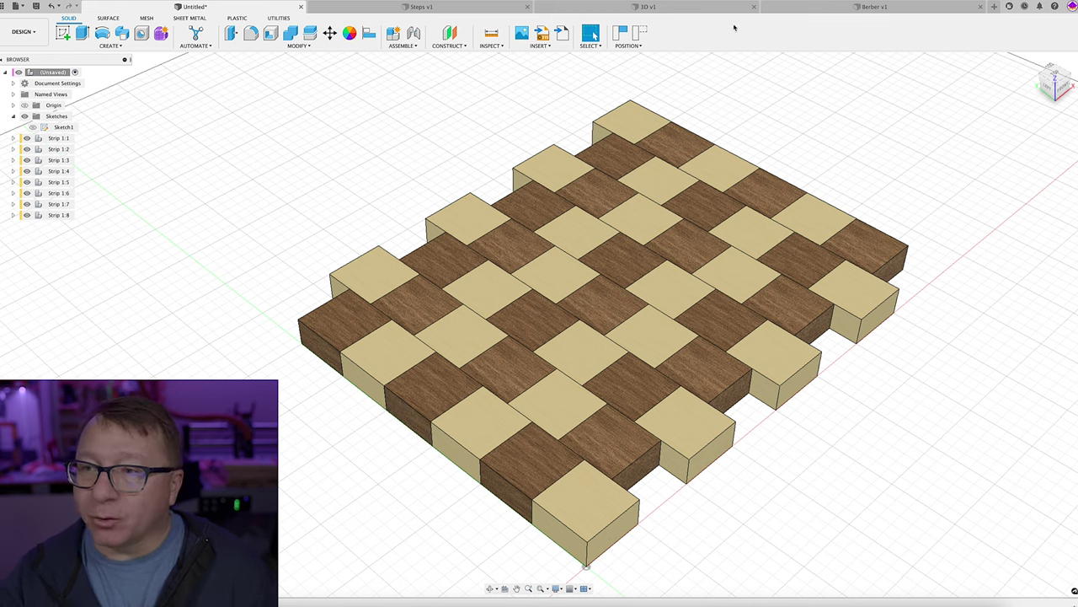
pyautogui.click(994, 7)
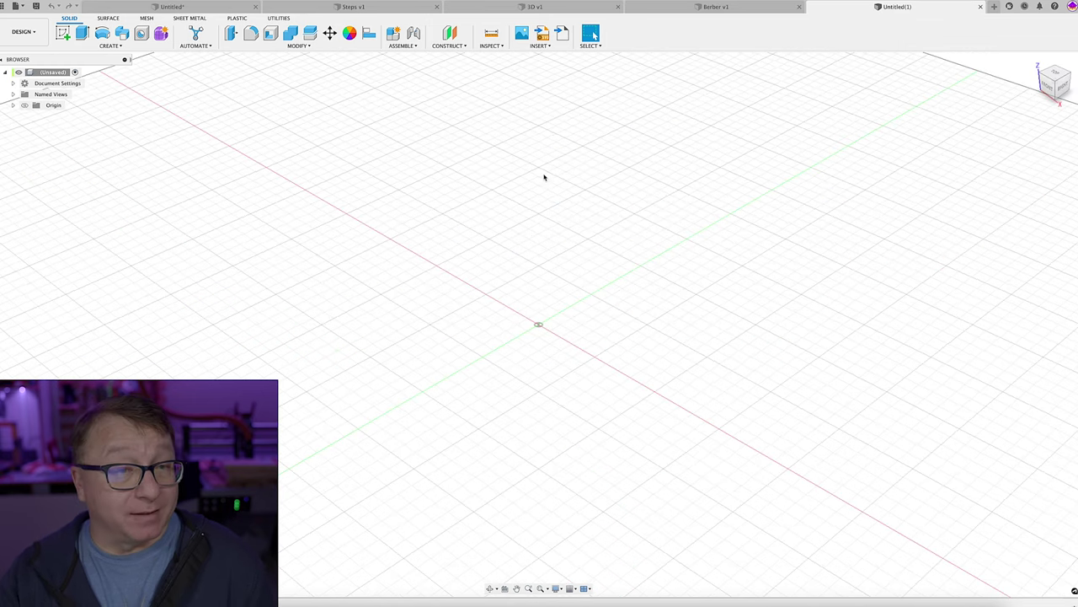
pyautogui.click(64, 33)
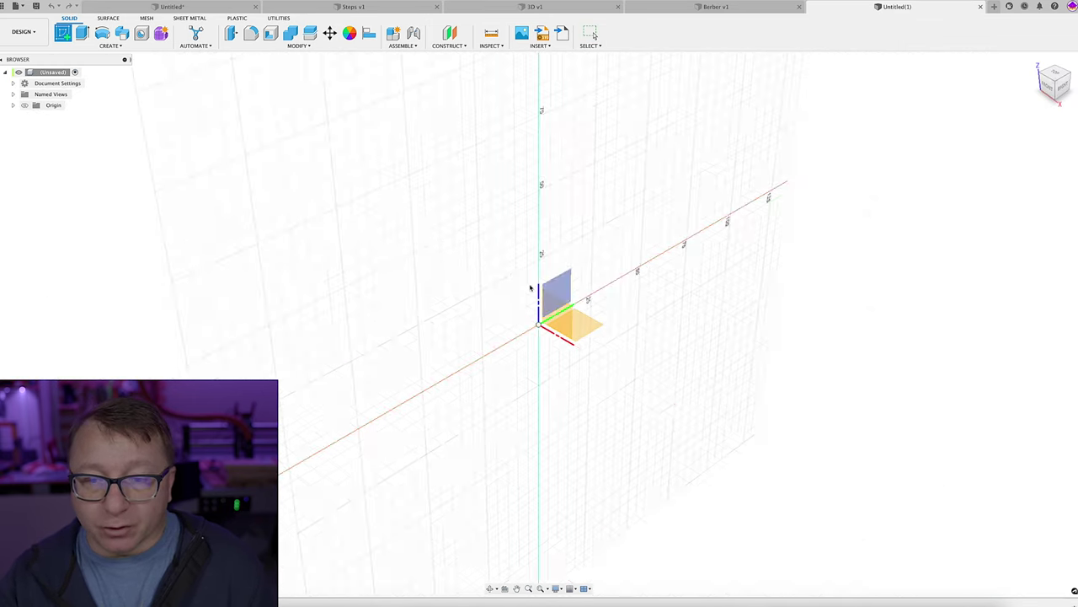
pyautogui.click(589, 320)
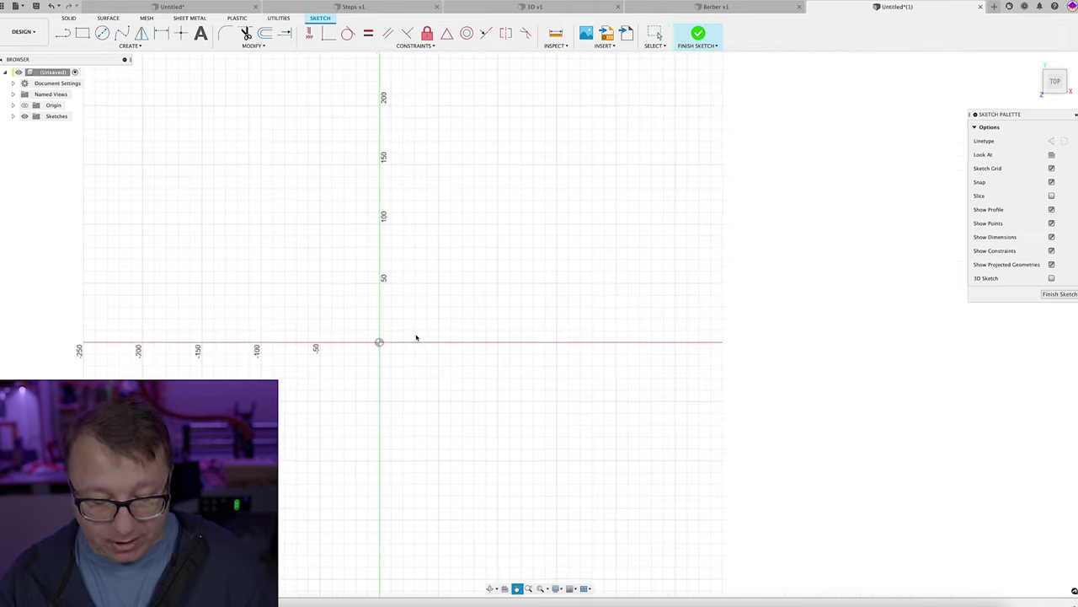
pyautogui.press('r')
pyautogui.click(377, 343)
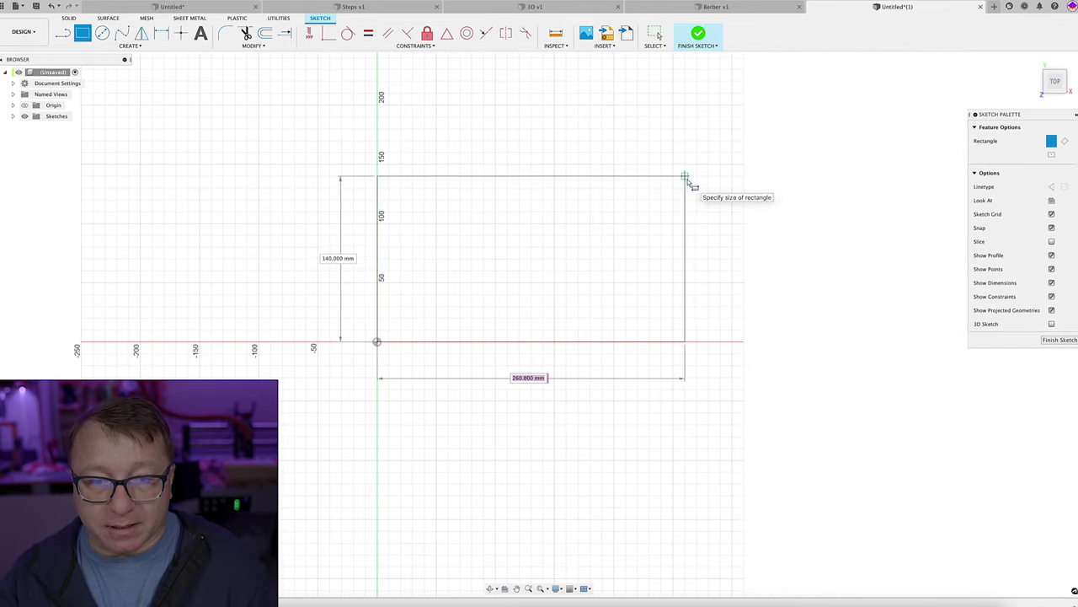
pyautogui.press('Tab')
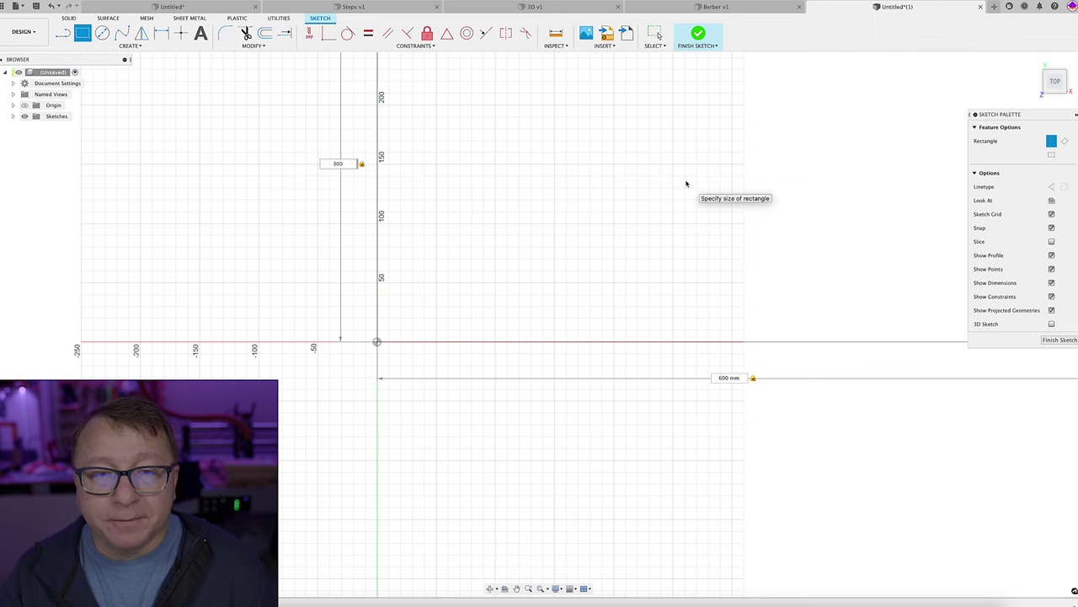
pyautogui.press('Return')
# - Draw two full-height vertical lines across the rectangle, about 50 mm and 60 mm from its left edge
pyautogui.scroll(-5, 547, 274)
pyautogui.scroll(5, 453, 277)
pyautogui.press('l')
pyautogui.click(518, 312)
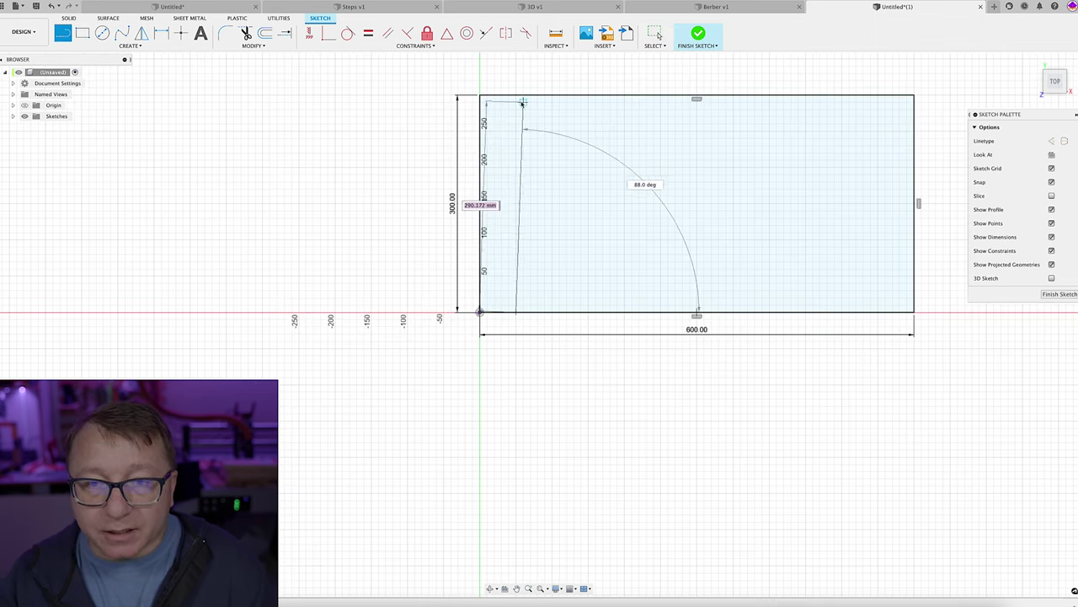
pyautogui.doubleClick(517, 96)
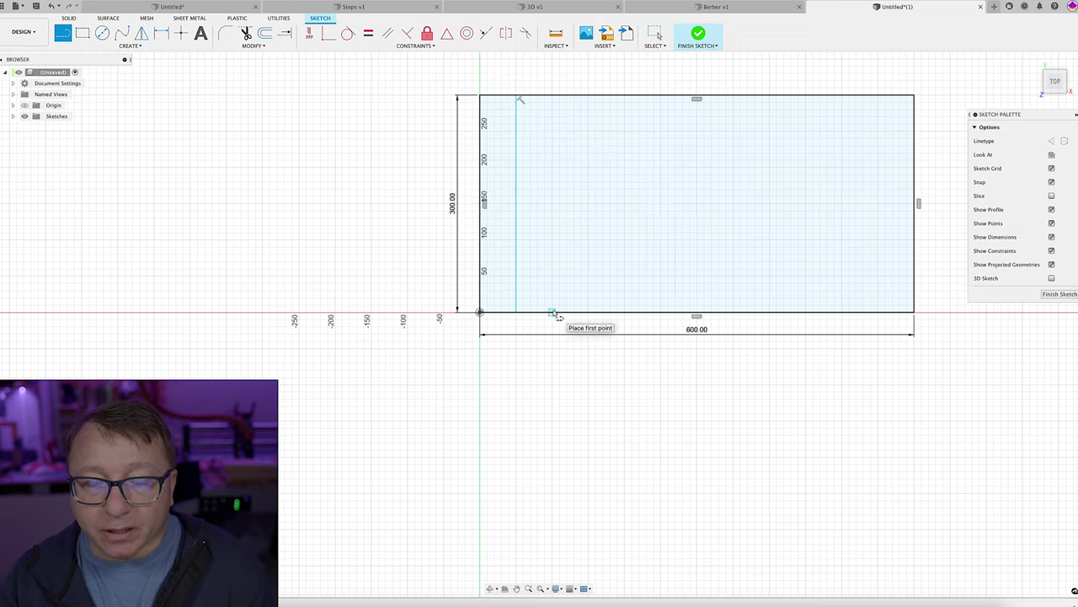
pyautogui.moveTo(525, 311); pyautogui.dragTo(506, 497)
pyautogui.press('Escape')
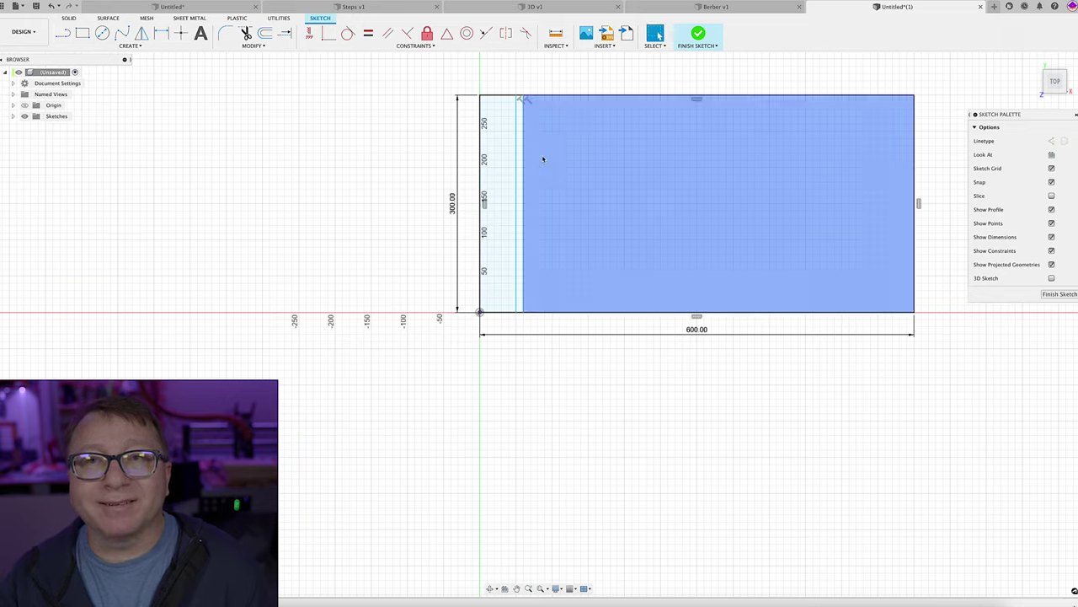
# - Draw a horizontal line from the rectangle's left edge to the first vertical line, about 100 mm above the bottom edge
pyautogui.scroll(3, 510, 203)
pyautogui.press('l')
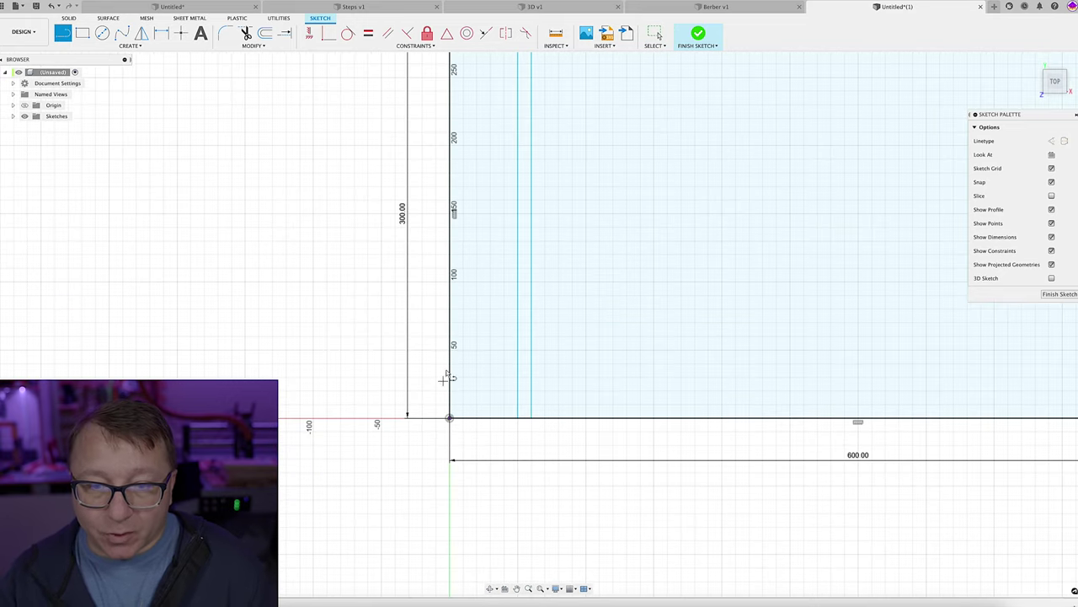
pyautogui.click(448, 281)
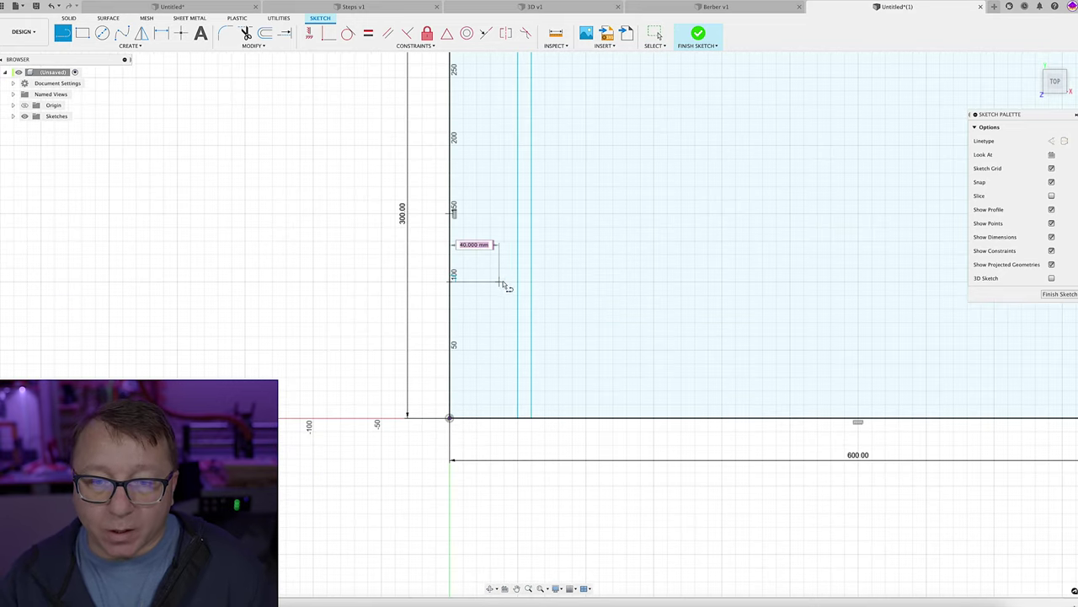
pyautogui.click(517, 281)
pyautogui.press('Escape')
# - Dimension the short horizontal line at 100 mm from the rectangle's bottom edge
pyautogui.press('d')
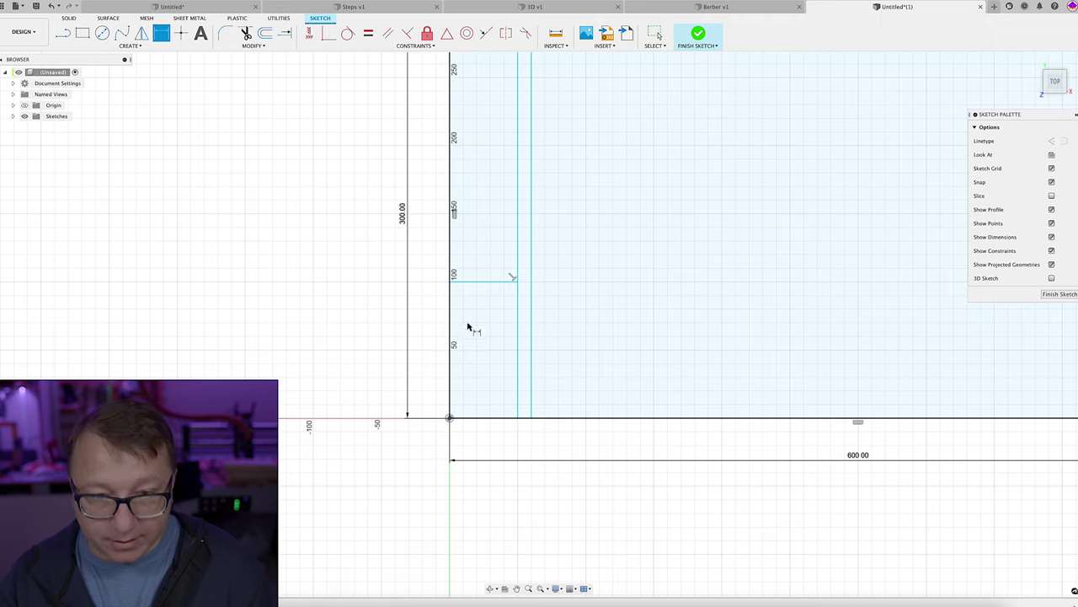
pyautogui.click(484, 283)
pyautogui.click(477, 417)
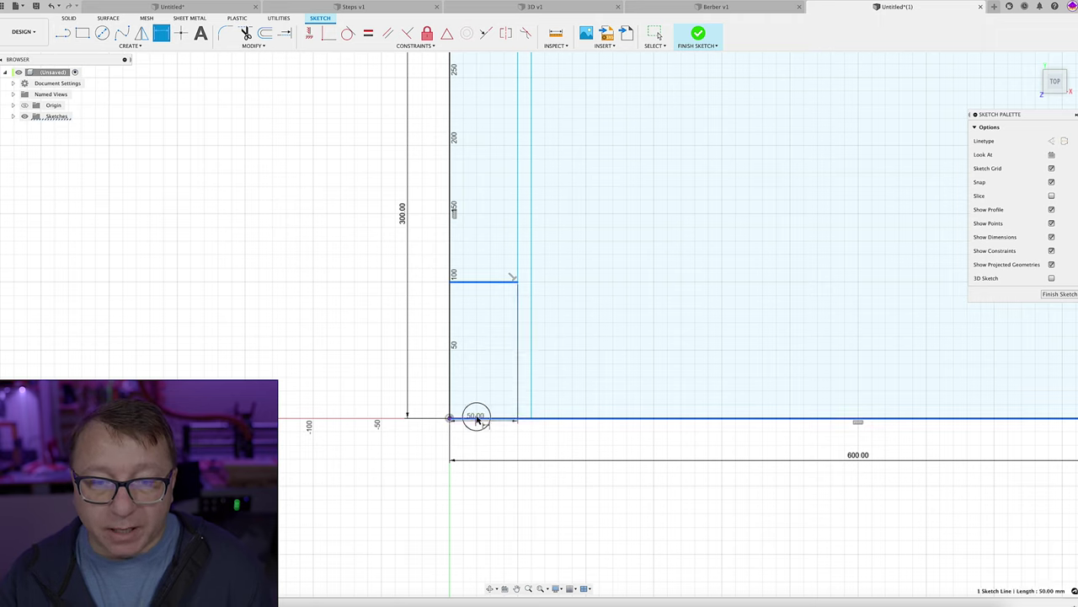
pyautogui.click(432, 353)
pyautogui.press('Return')
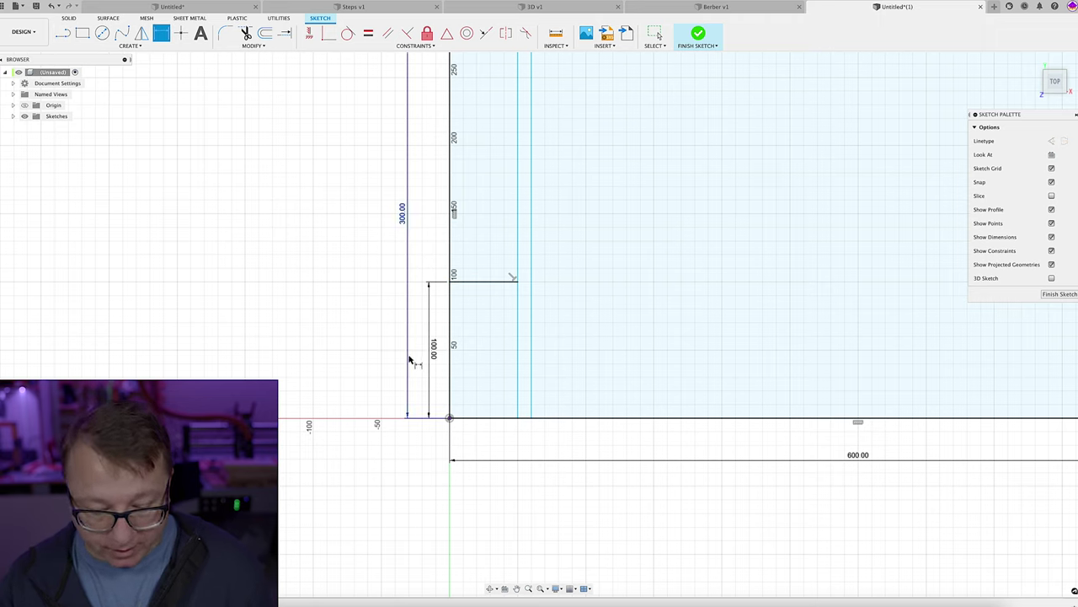
# - Dimension the gap between the two vertical lines and set it to 5 mm
pyautogui.click(519, 391)
pyautogui.click(533, 390)
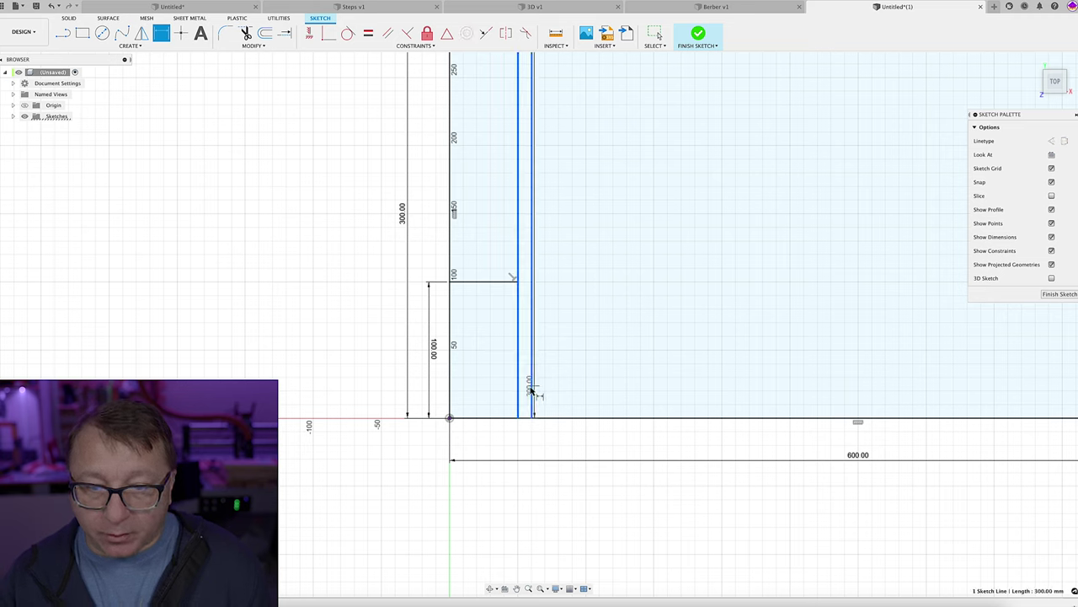
pyautogui.click(495, 438)
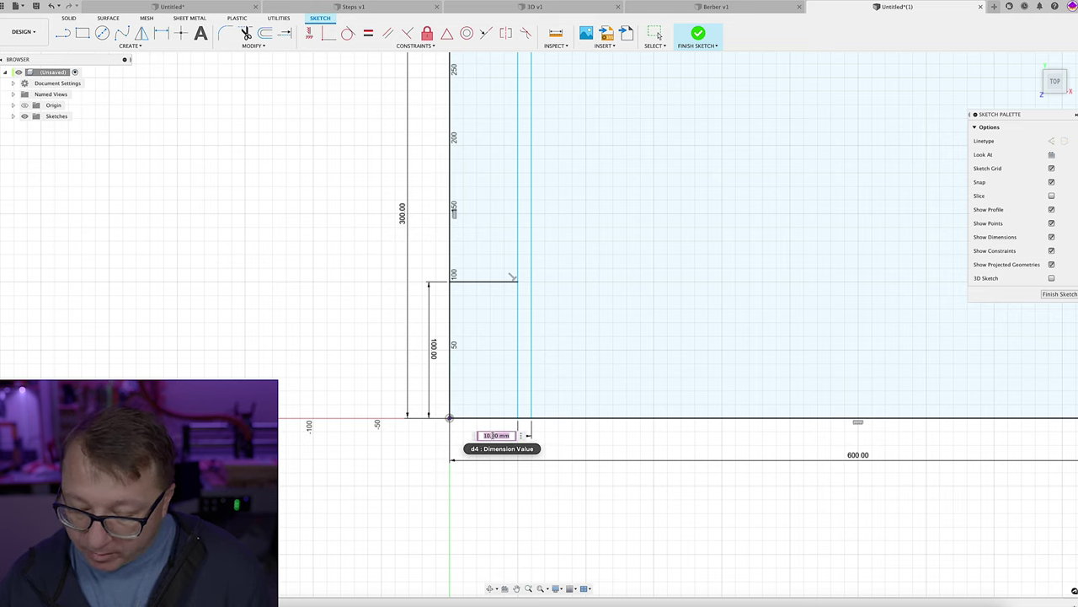
pyautogui.write('5')
pyautogui.press('Return')
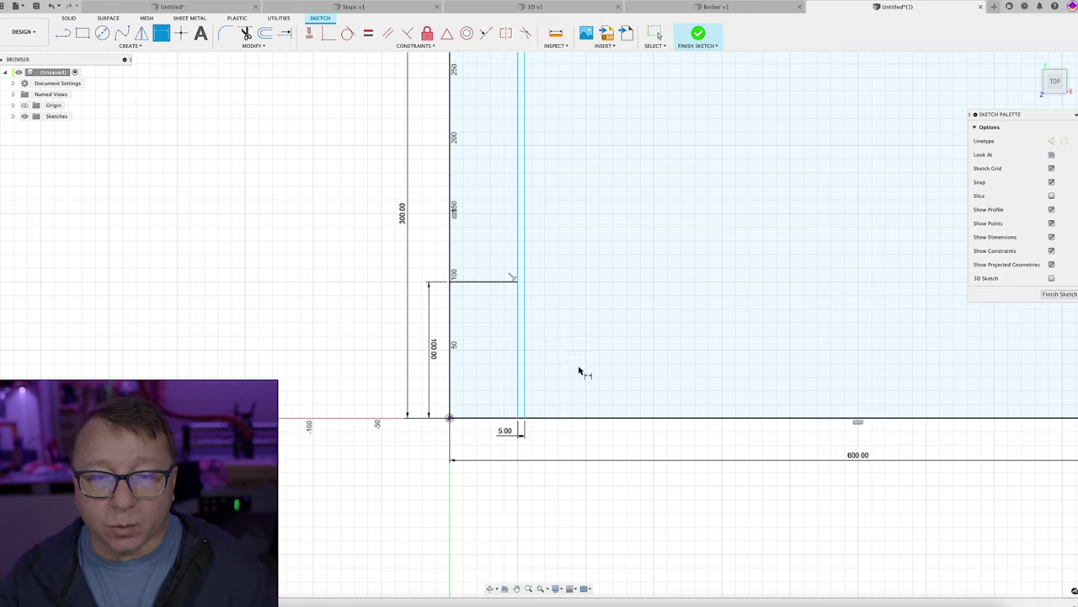
# - Dimension the second vertical line at 55 mm from the rectangle's left edge and finish the sketch
pyautogui.click(524, 378)
pyautogui.click(449, 406)
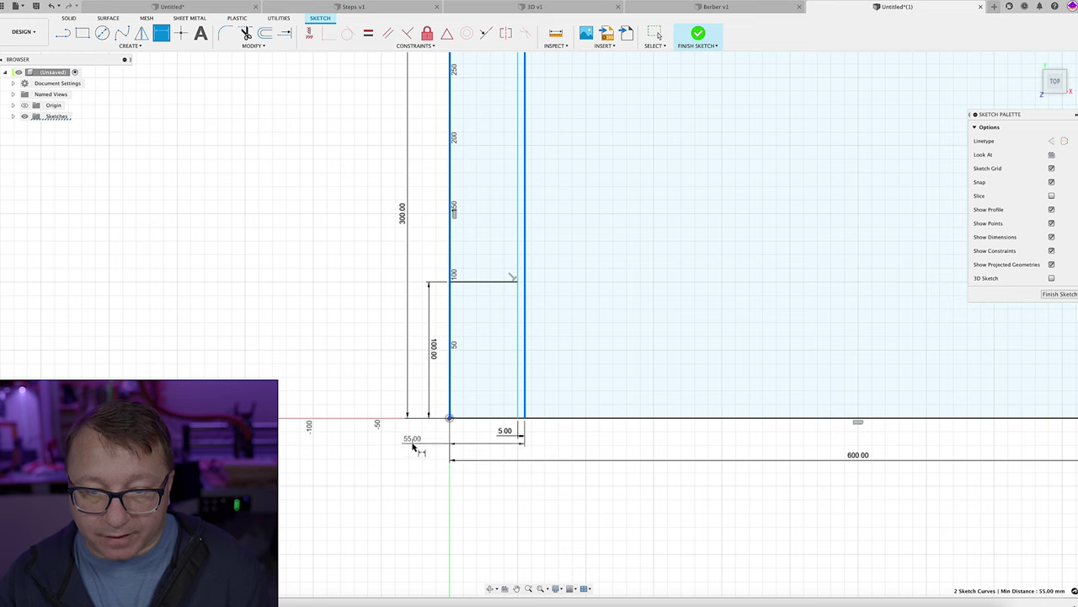
pyautogui.click(412, 442)
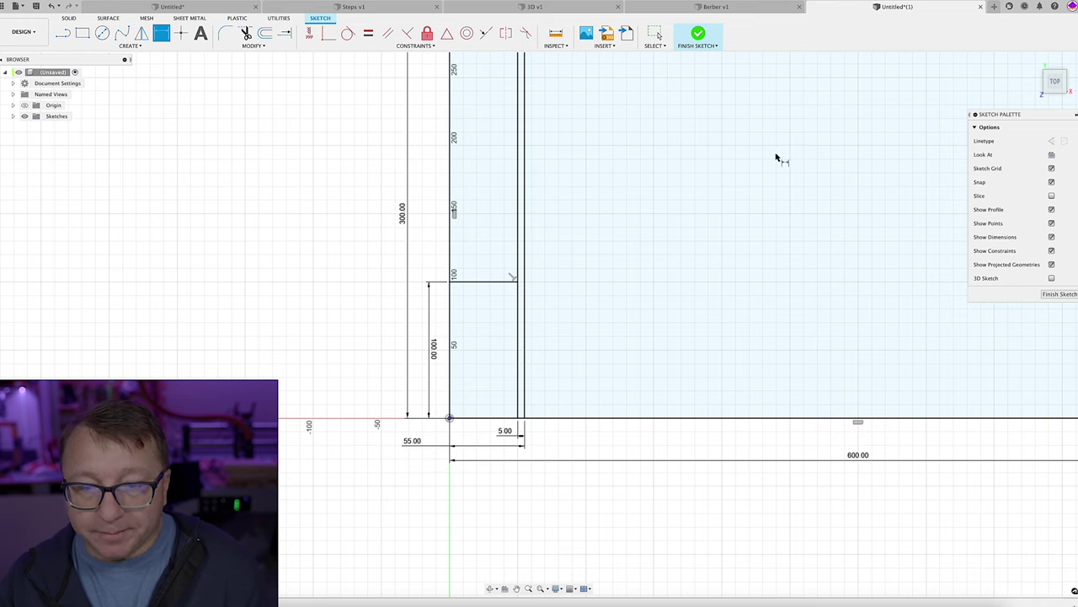
pyautogui.scroll(-3, 604, 339)
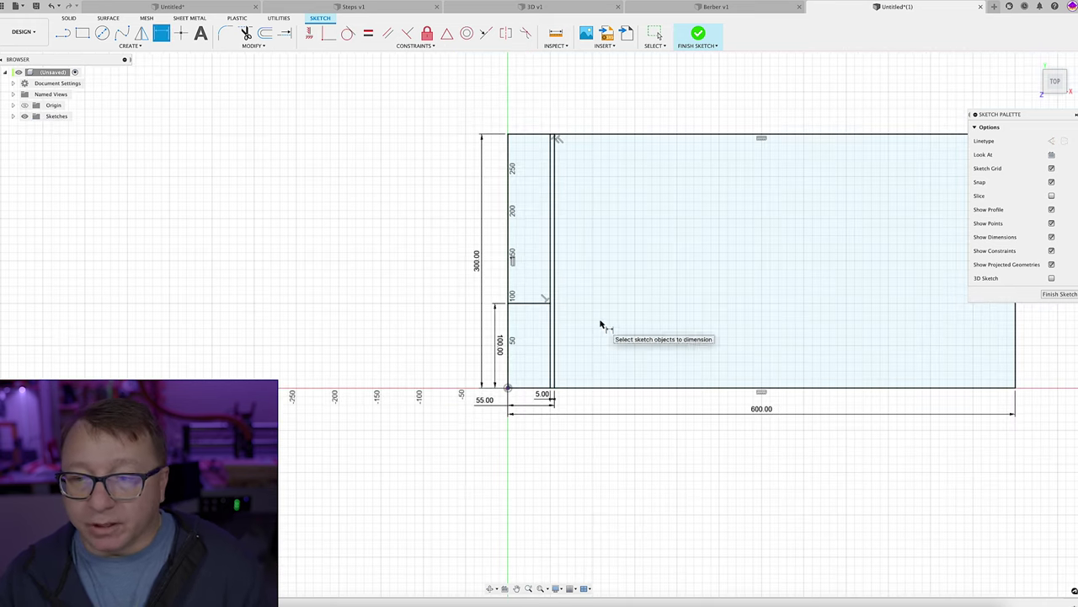
pyautogui.click(1060, 294)
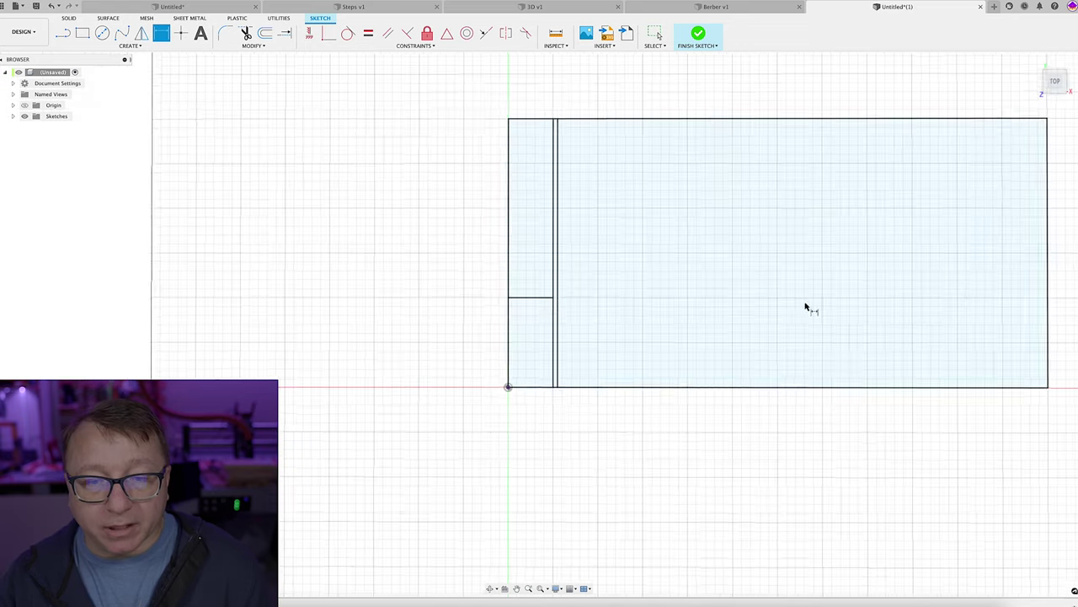
# - Create an internal component named Strip 1 under the top-level component
pyautogui.keyDown('shift'); pyautogui.moveTo(294, 334); pyautogui.dragTo(361, 339, button='middle'); pyautogui.keyUp('shift')
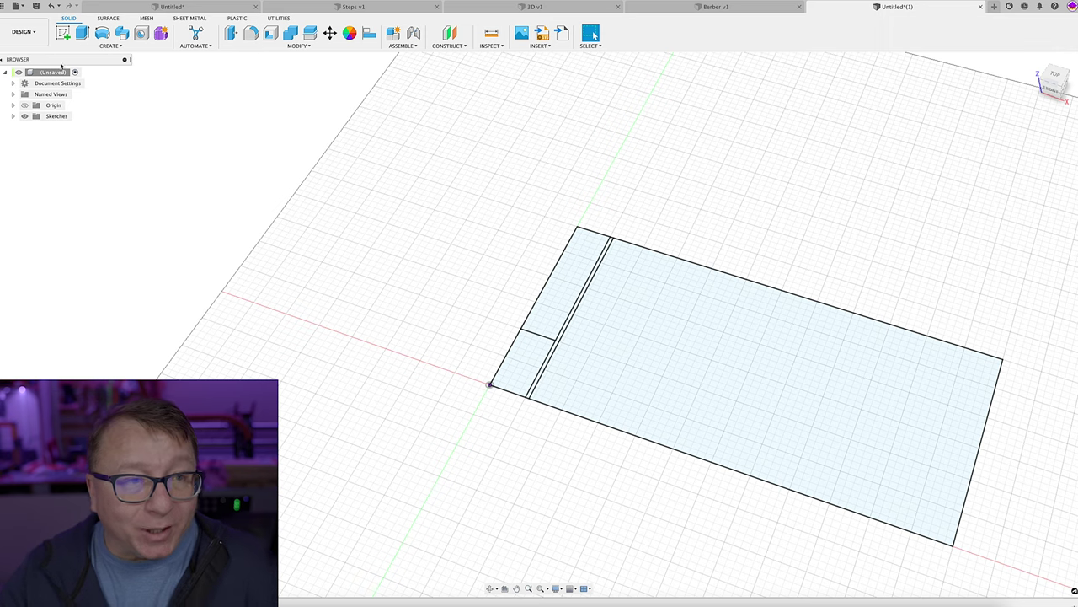
pyautogui.rightClick(61, 69)
pyautogui.click(80, 83)
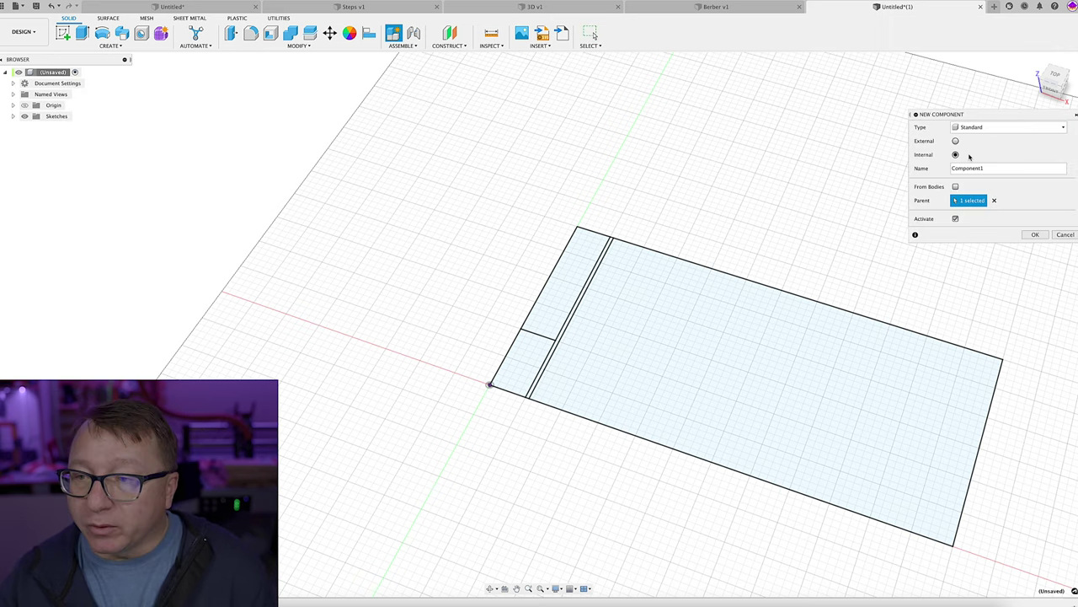
pyautogui.click(1004, 169)
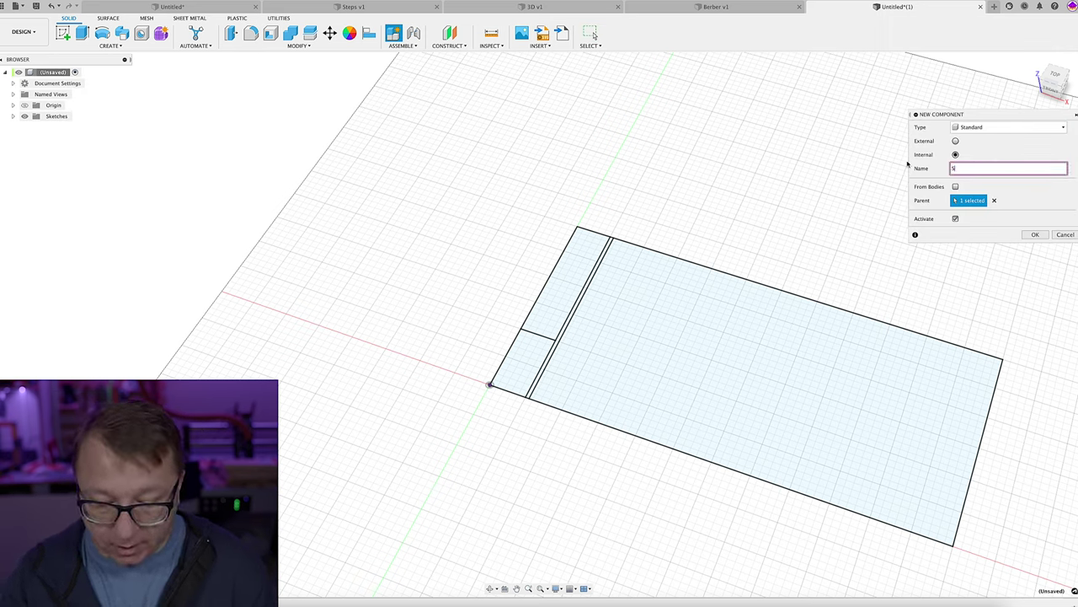
pyautogui.press('Return')
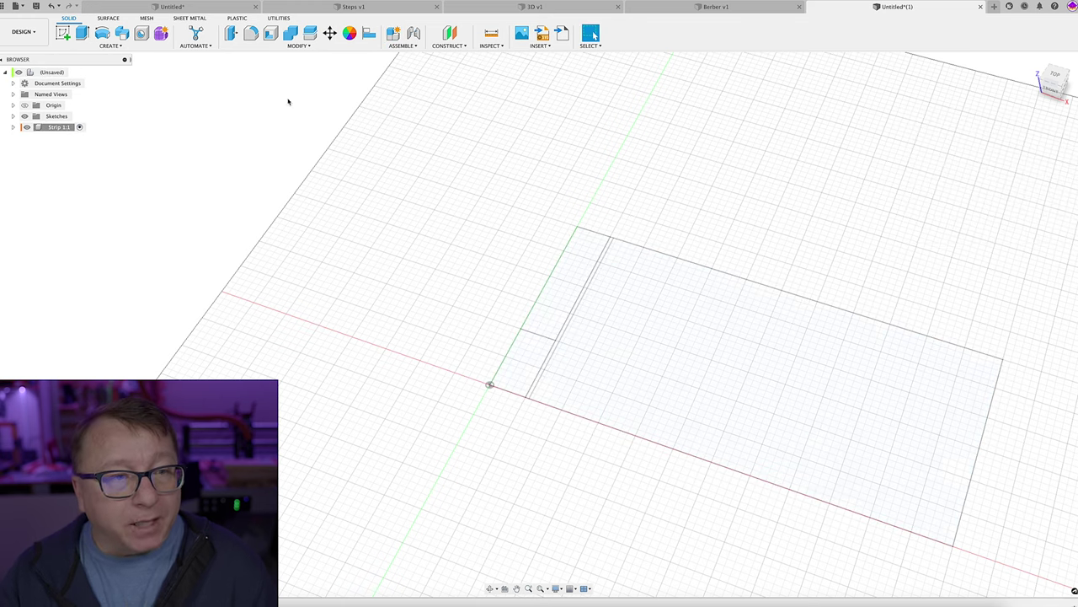
# - Create an internal component named Segment 1 inside Strip 1
pyautogui.rightClick(67, 129)
pyautogui.click(92, 161)
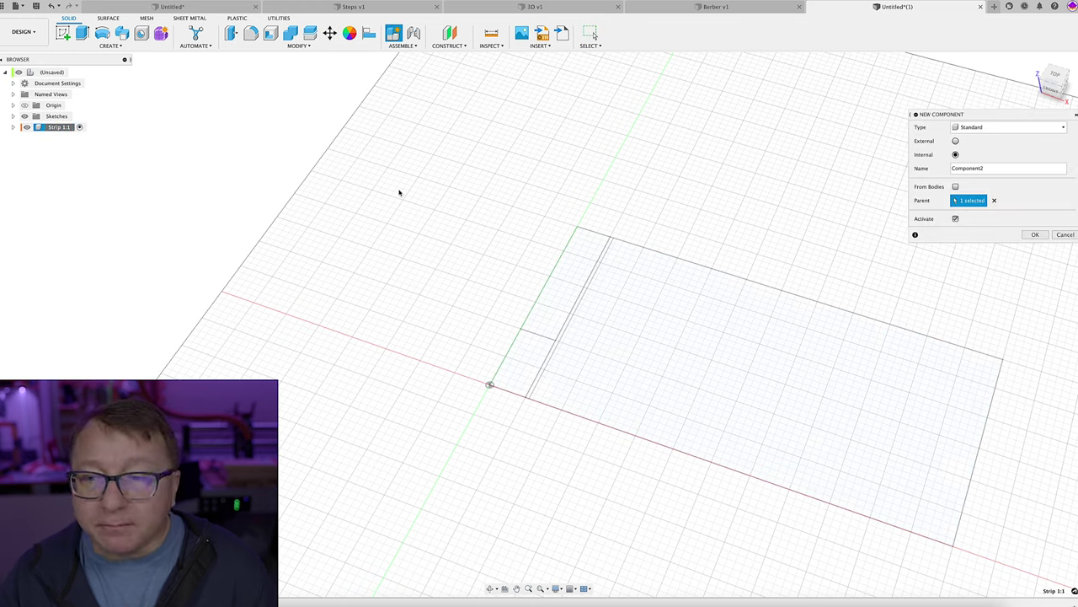
pyautogui.doubleClick(1007, 168)
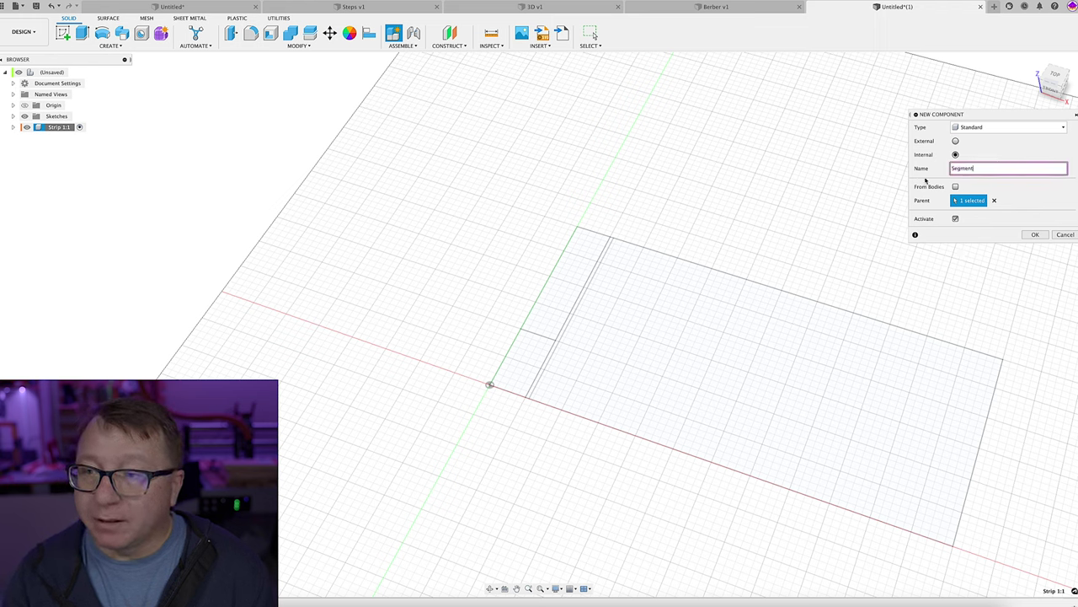
pyautogui.press('Return')
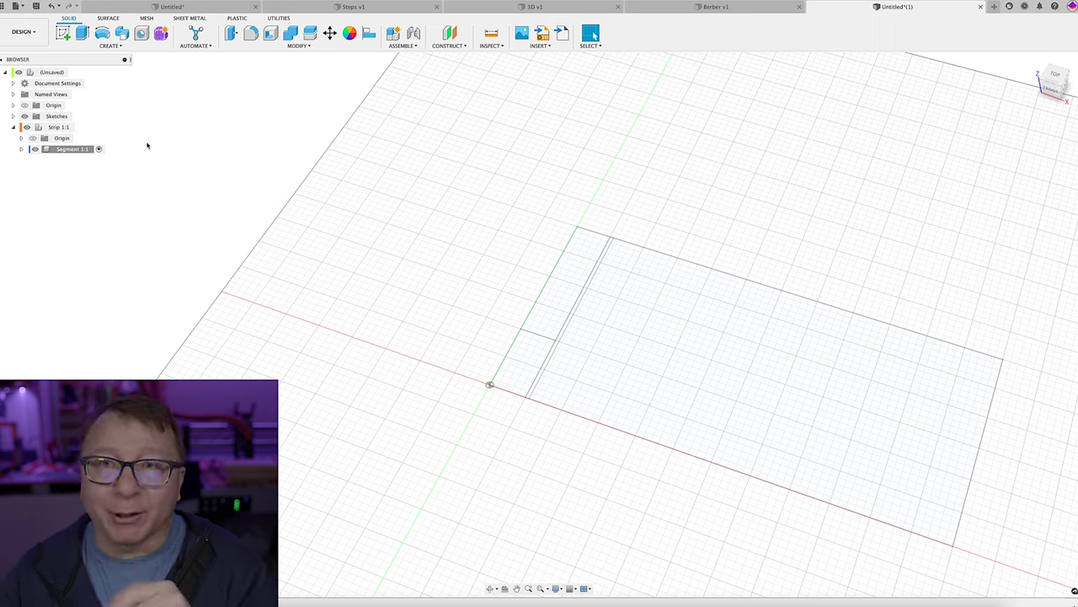
# - Create a second internal component inside Strip 1 and name it Segment 2
pyautogui.rightClick(59, 129)
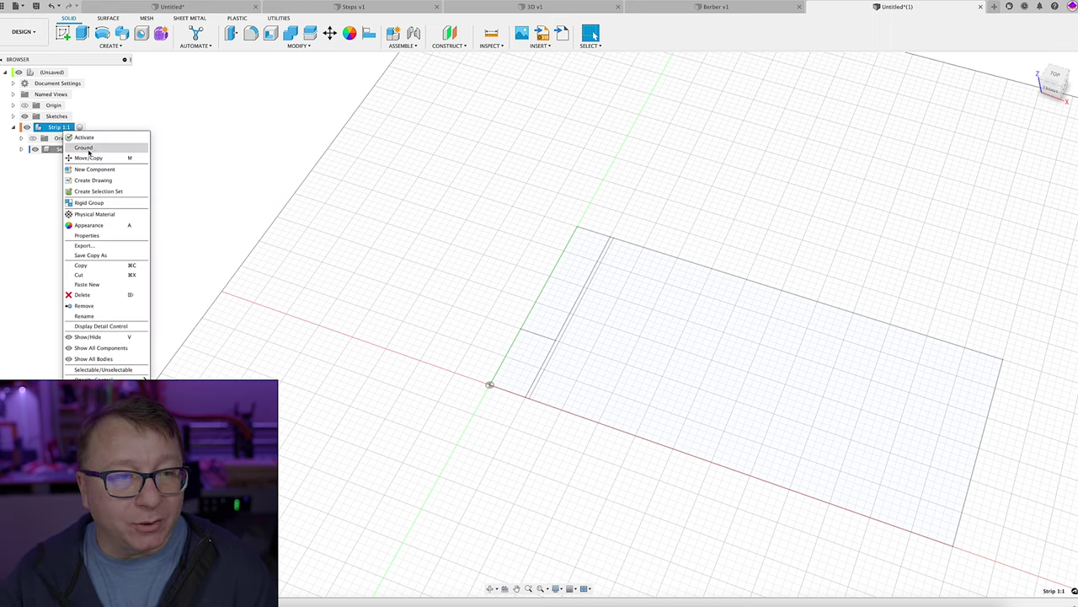
pyautogui.click(97, 169)
pyautogui.click(965, 168)
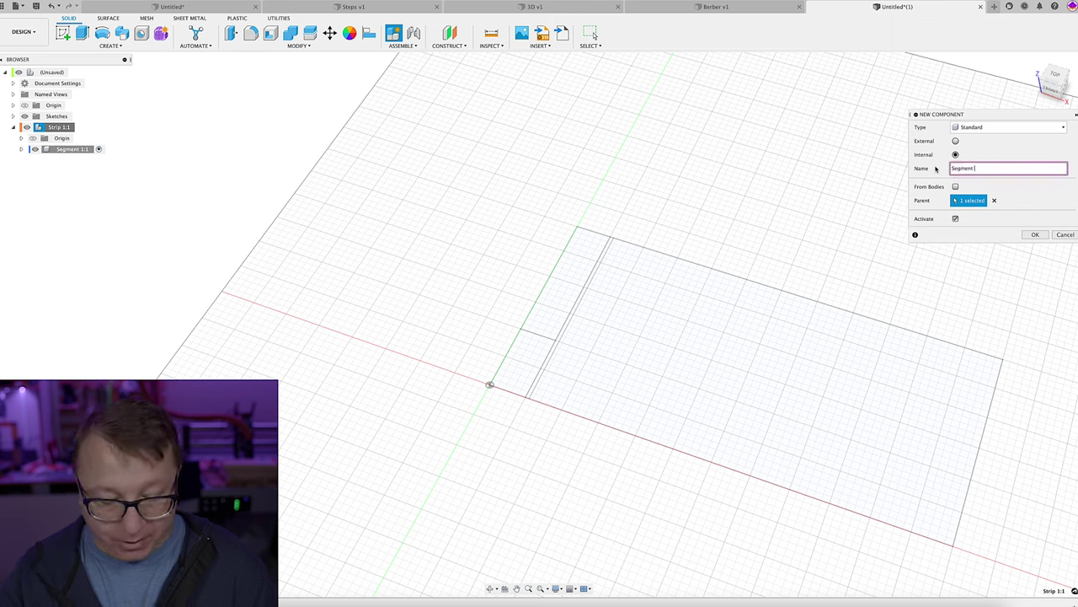
pyautogui.press('Return')
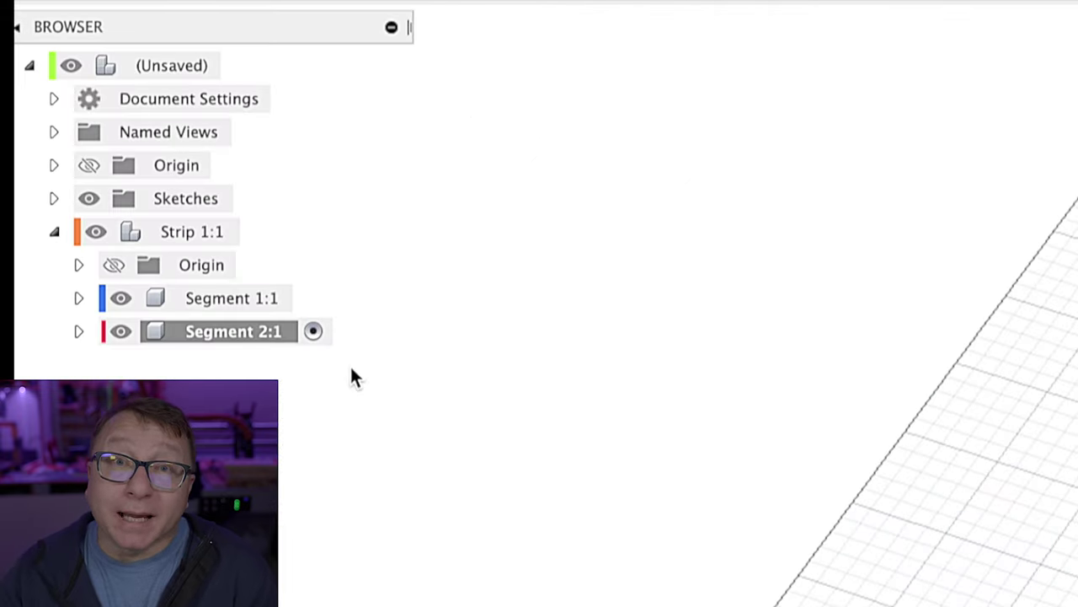
# - Make Strip 1 the active component instead of Segment 2
pyautogui.click(269, 334)
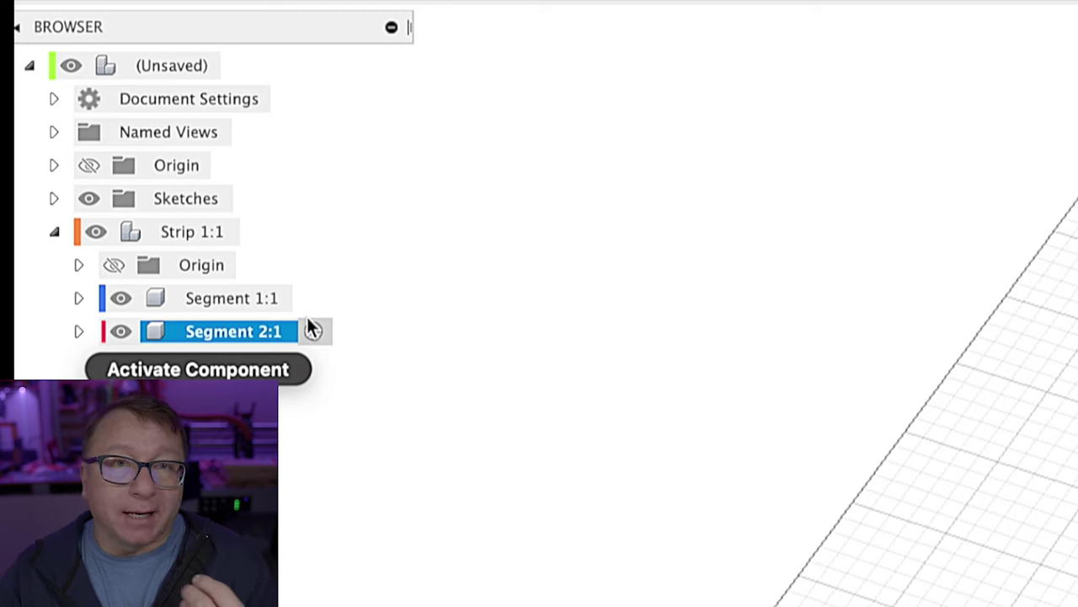
pyautogui.click(312, 332)
pyautogui.rightClick(164, 239)
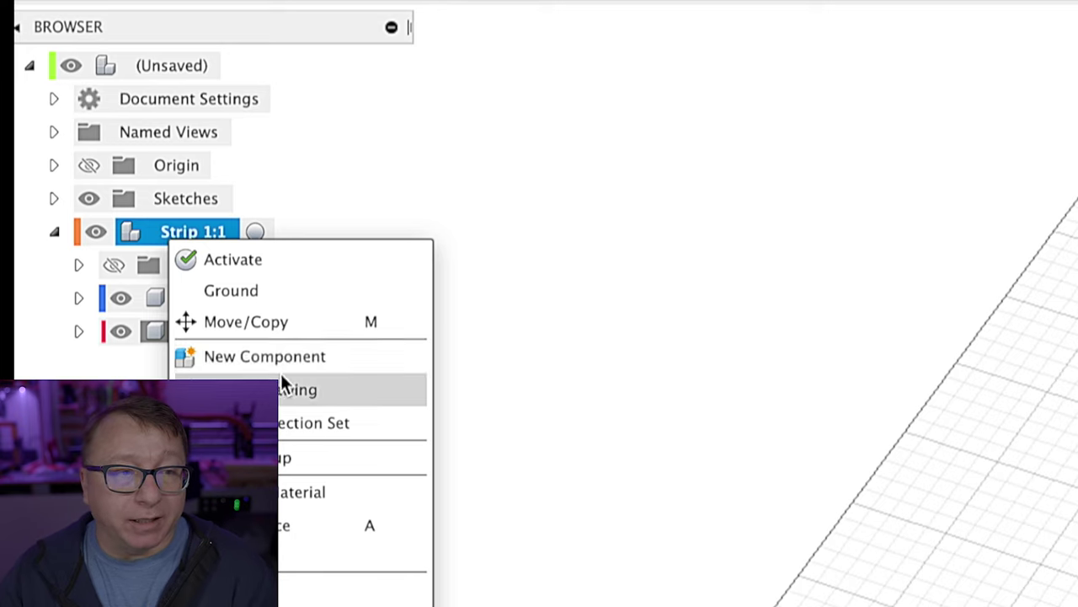
pyautogui.click(648, 193)
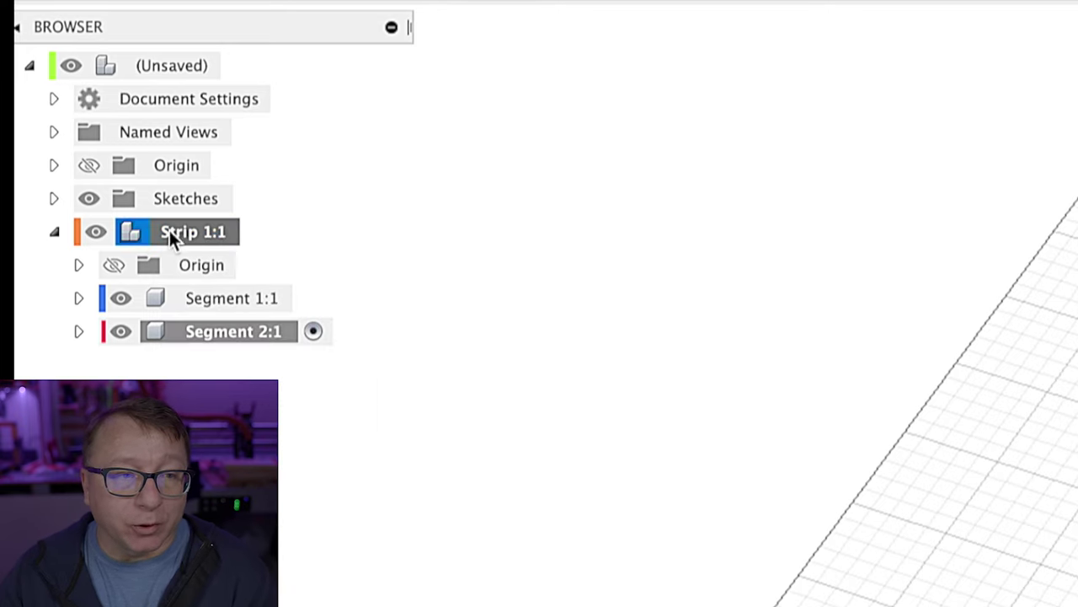
pyautogui.doubleClick(193, 234)
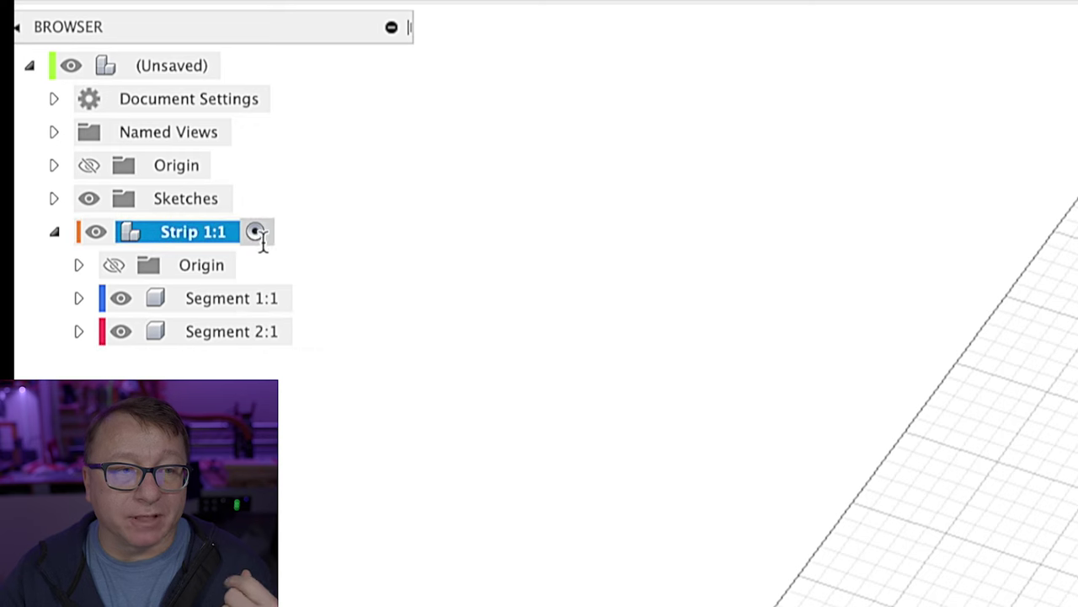
# - Activate Segment 1 and extrude the 100 mm tall rectangle at the origin 25 mm as a new body
pyautogui.doubleClick(219, 299)
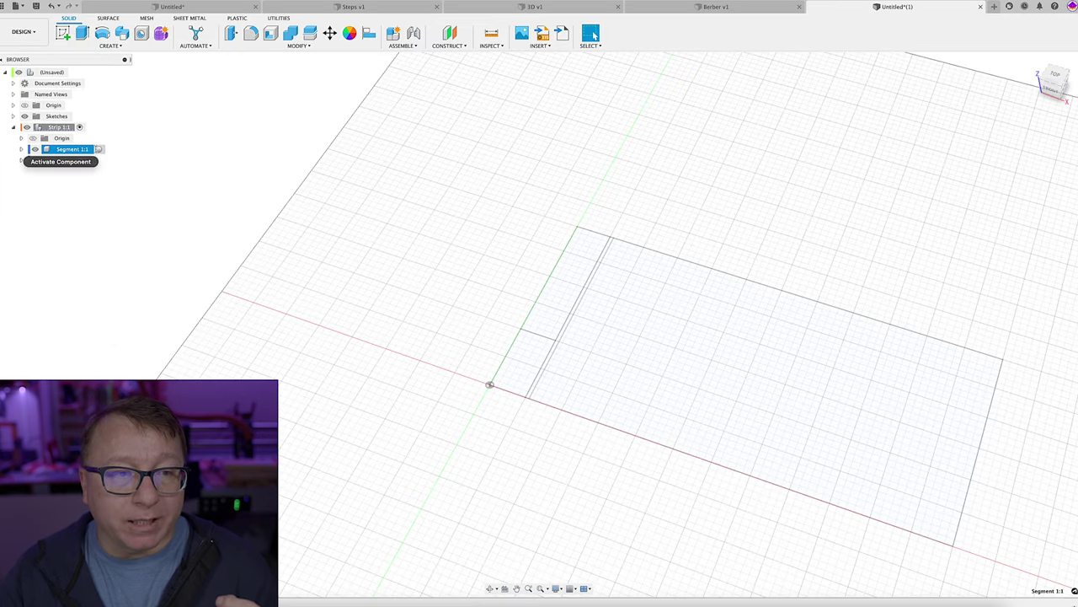
pyautogui.scroll(-4, 390, 312)
pyautogui.moveTo(363, 271)
pyautogui.keyDown('shift'); pyautogui.mouseDown(button='middle')
pyautogui.moveTo(376, 277)
pyautogui.moveTo(376, 217)
pyautogui.mouseUp(button='middle'); pyautogui.keyUp('shift')
pyautogui.scroll(4, 371, 233)
pyautogui.scroll(-1, 408, 262)
pyautogui.scroll(3, 413, 271)
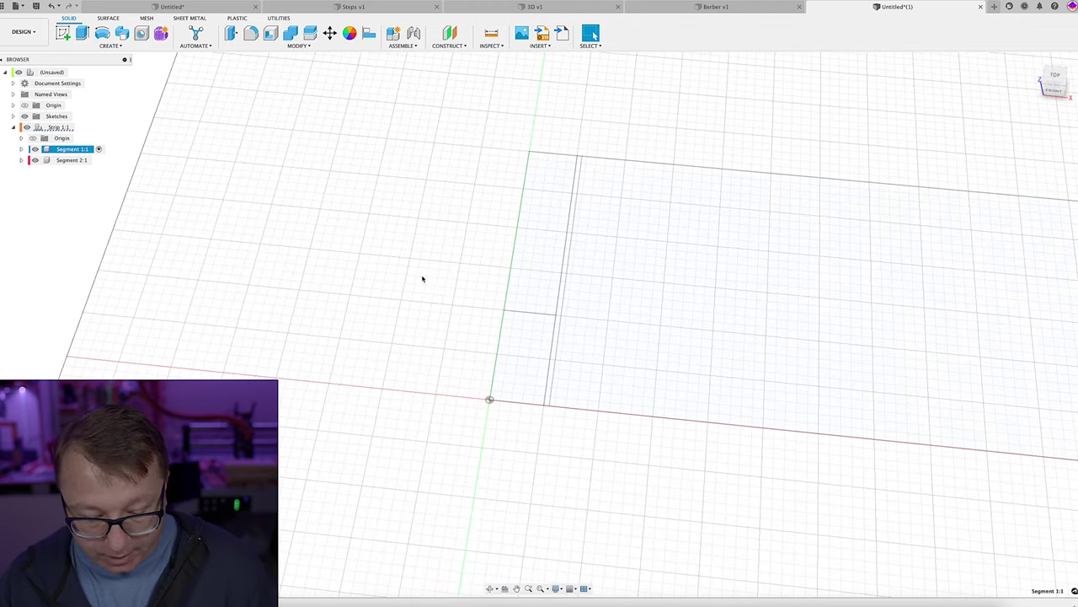
pyautogui.press('e')
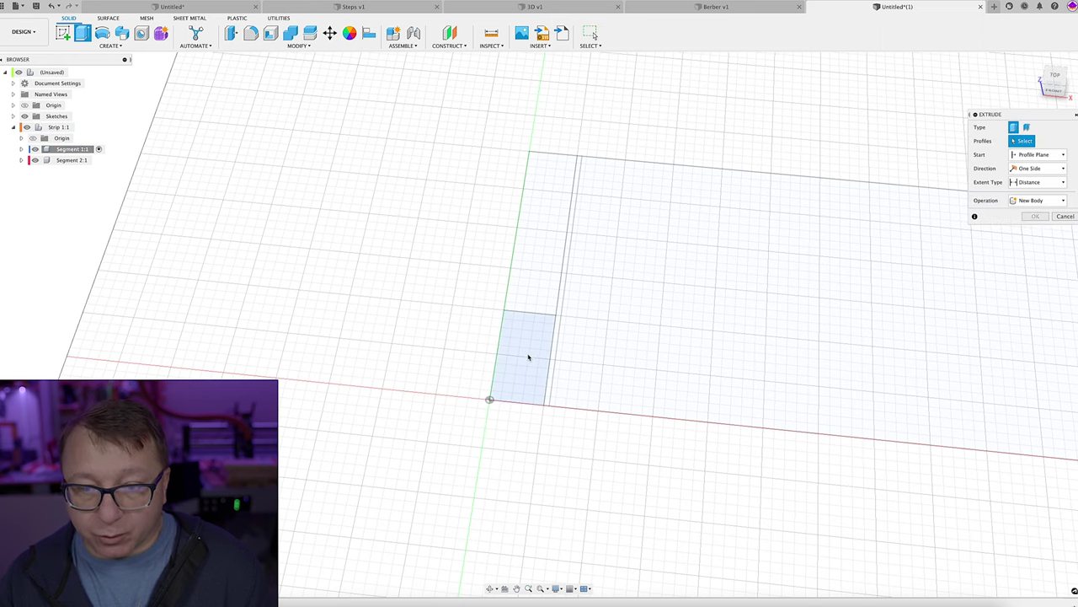
pyautogui.click(527, 357)
pyautogui.write('25')
pyautogui.press('Return')
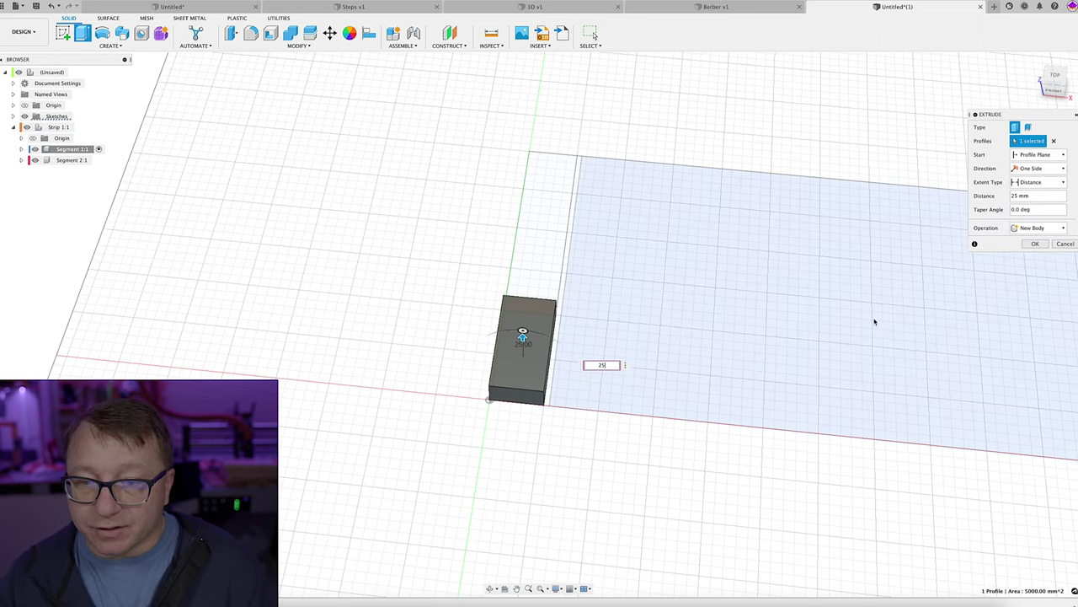
pyautogui.click(1038, 244)
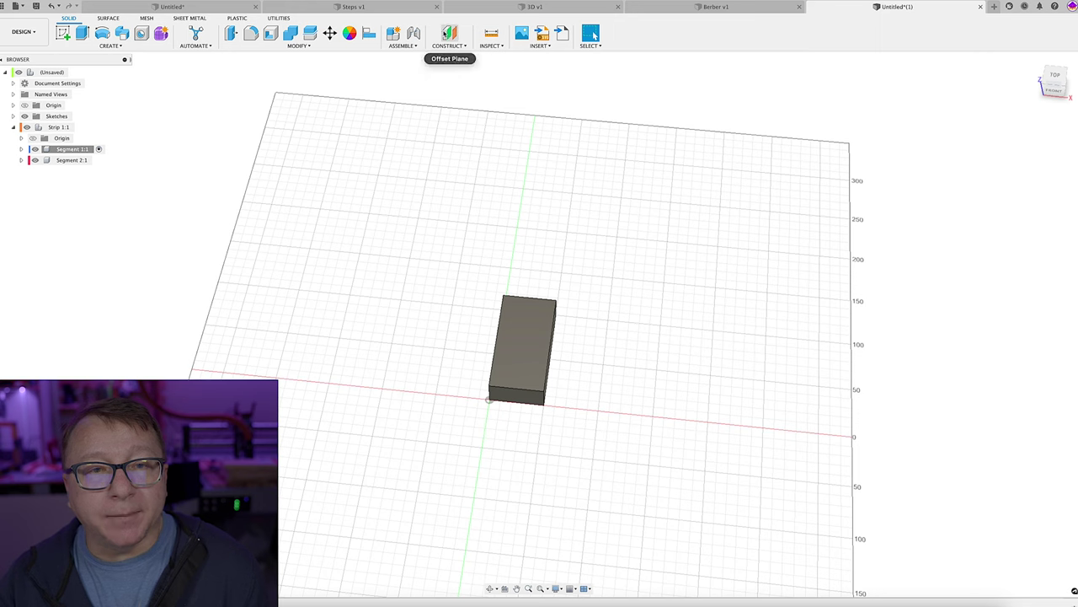
# - Apply the 3D Light Walnut - Semigloss appearance to the extruded block
pyautogui.click(349, 32)
pyautogui.moveTo(684, 293); pyautogui.dragTo(519, 348)
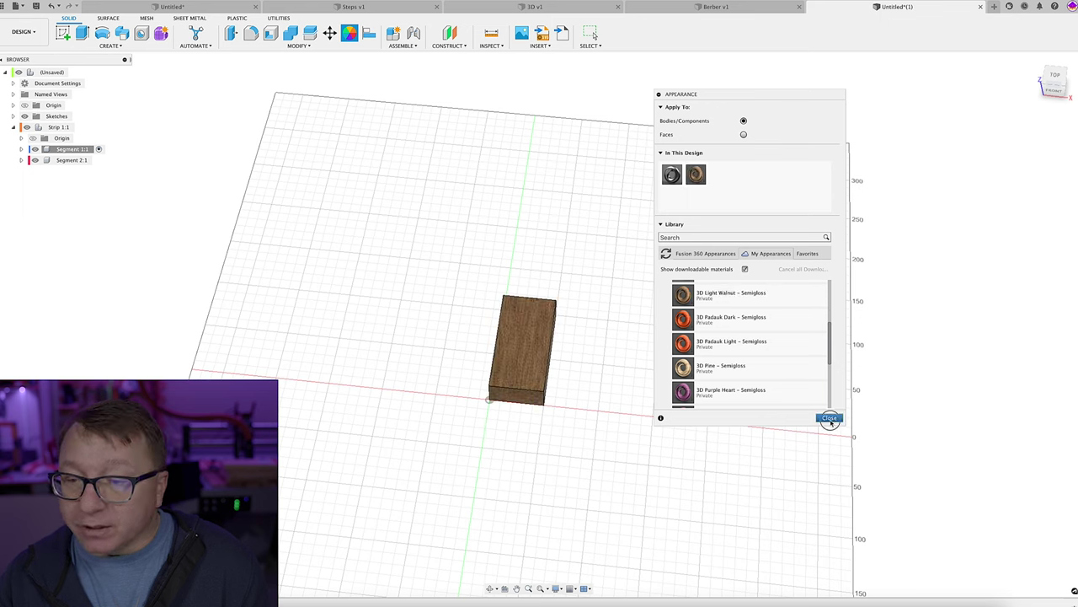
pyautogui.click(829, 417)
# - Edit Sketch1 and draw a horizontal line across the narrow column, about 4.6 mm above the existing 100 mm divider line
pyautogui.scroll(3, 556, 236)
pyautogui.scroll(-2, 573, 216)
pyautogui.scroll(2, 576, 222)
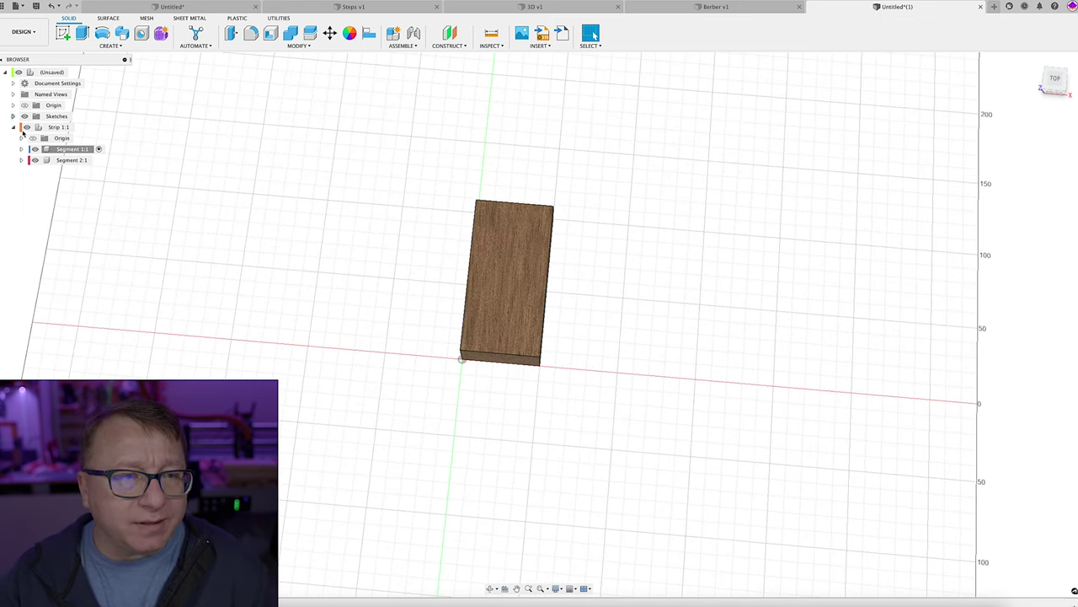
pyautogui.click(26, 128)
pyautogui.click(12, 116)
pyautogui.doubleClick(52, 127)
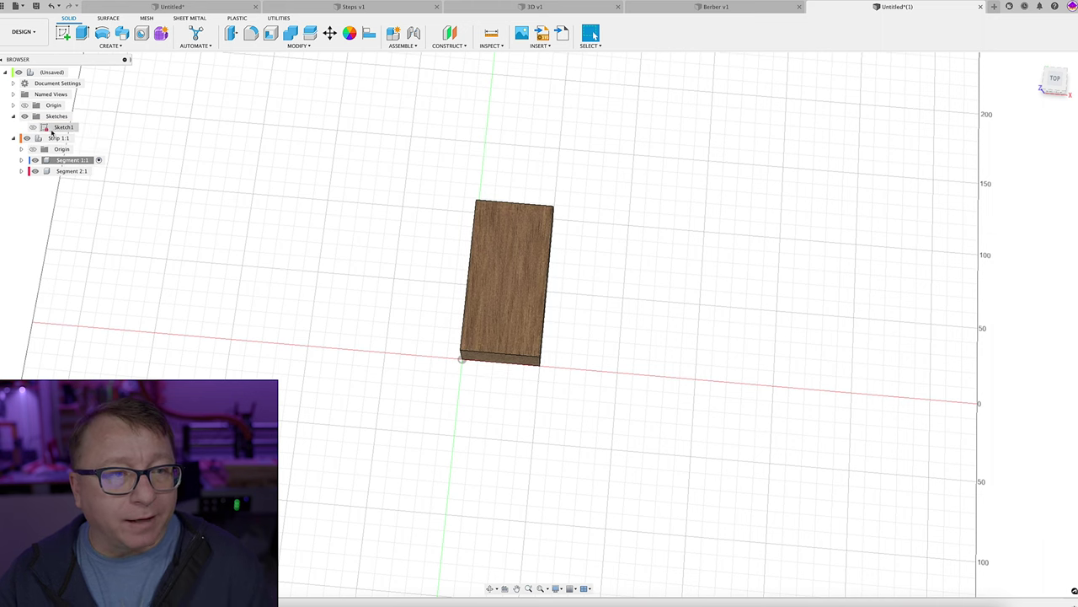
pyautogui.scroll(4, 643, 393)
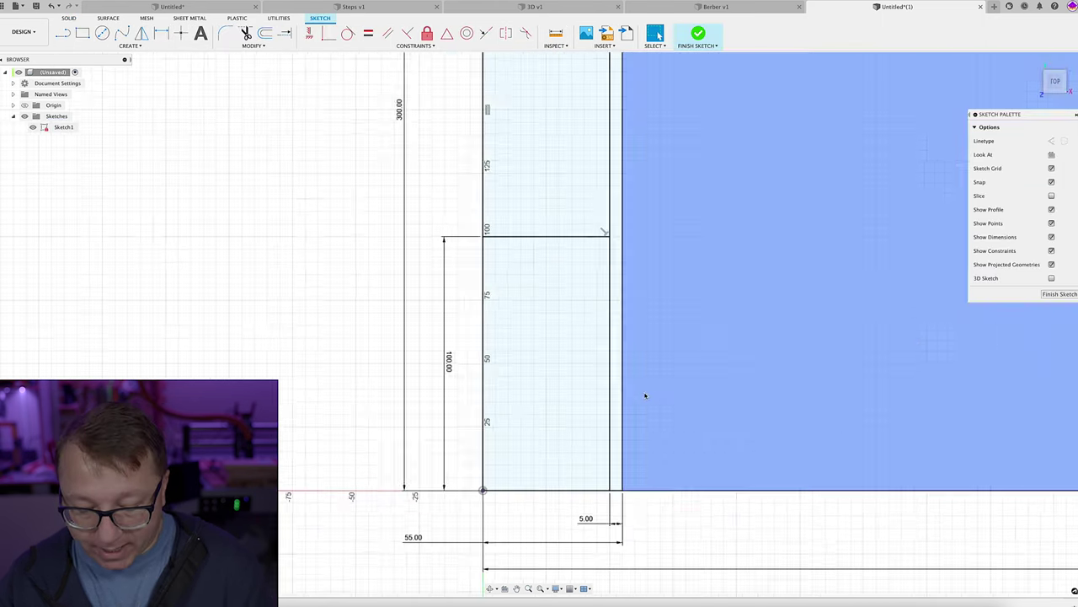
pyautogui.scroll(2, 563, 298)
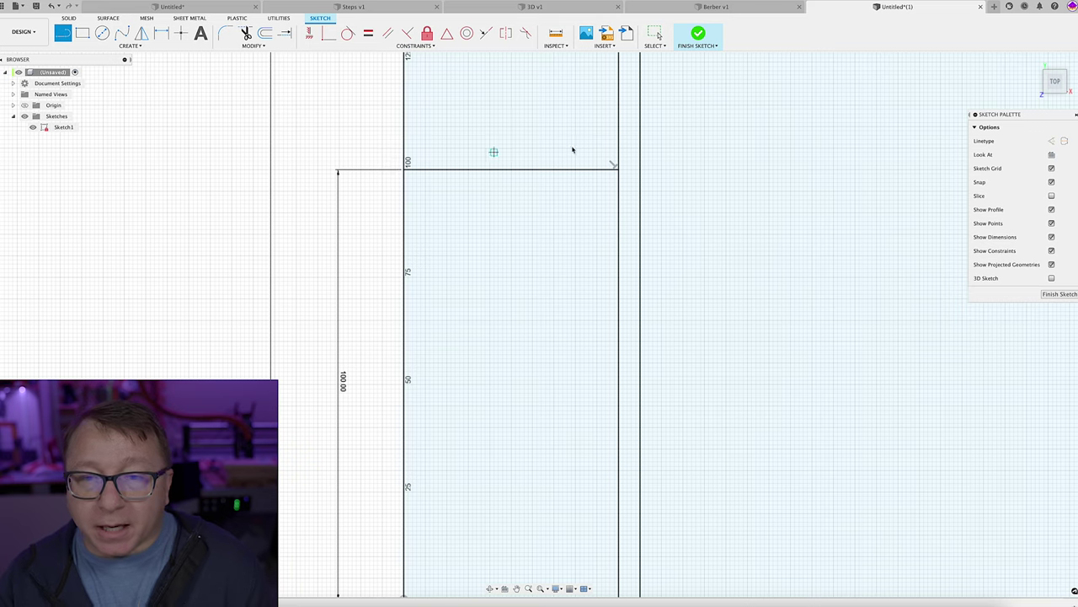
pyautogui.click(620, 150)
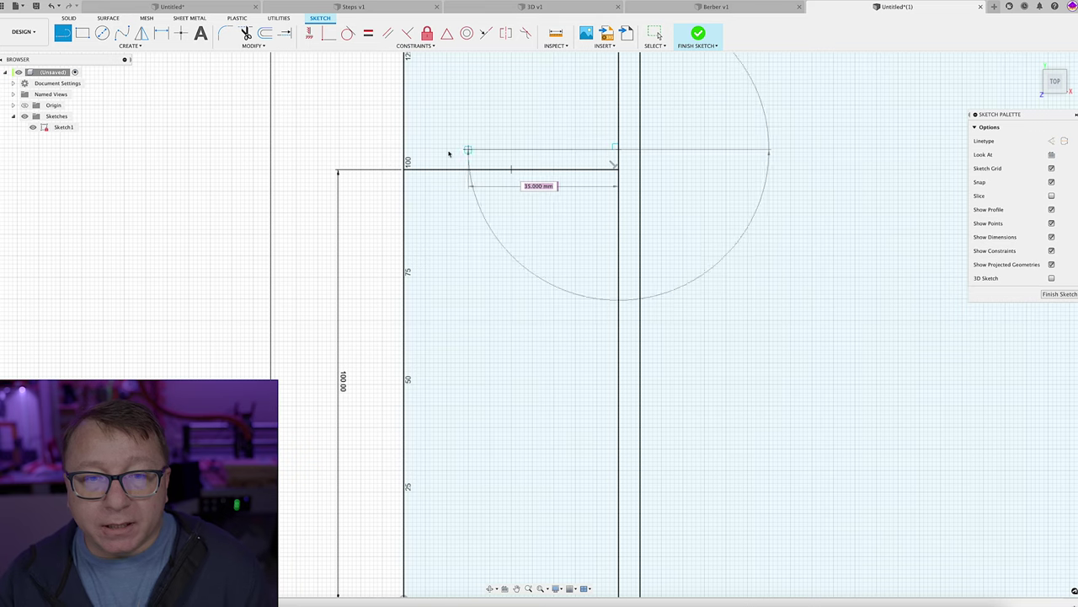
pyautogui.click(405, 149)
pyautogui.press('Escape')
# - Dimension the gap between the two horizontal divider lines to 5 mm and finish the sketch
pyautogui.press('d')
pyautogui.click(533, 150)
pyautogui.click(520, 169)
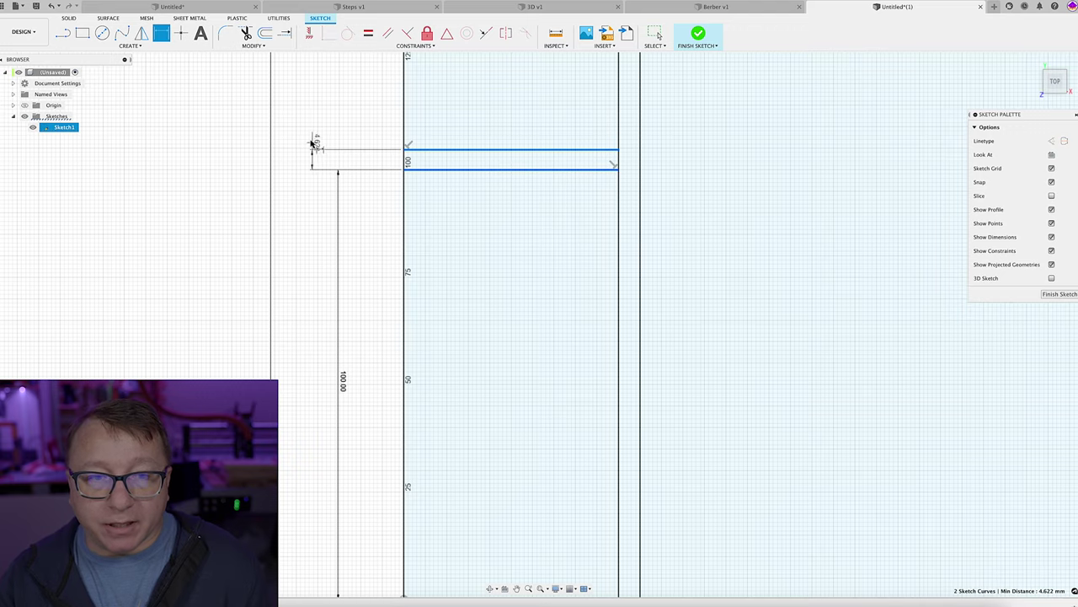
pyautogui.click(313, 131)
pyautogui.write('5')
pyautogui.press('Return')
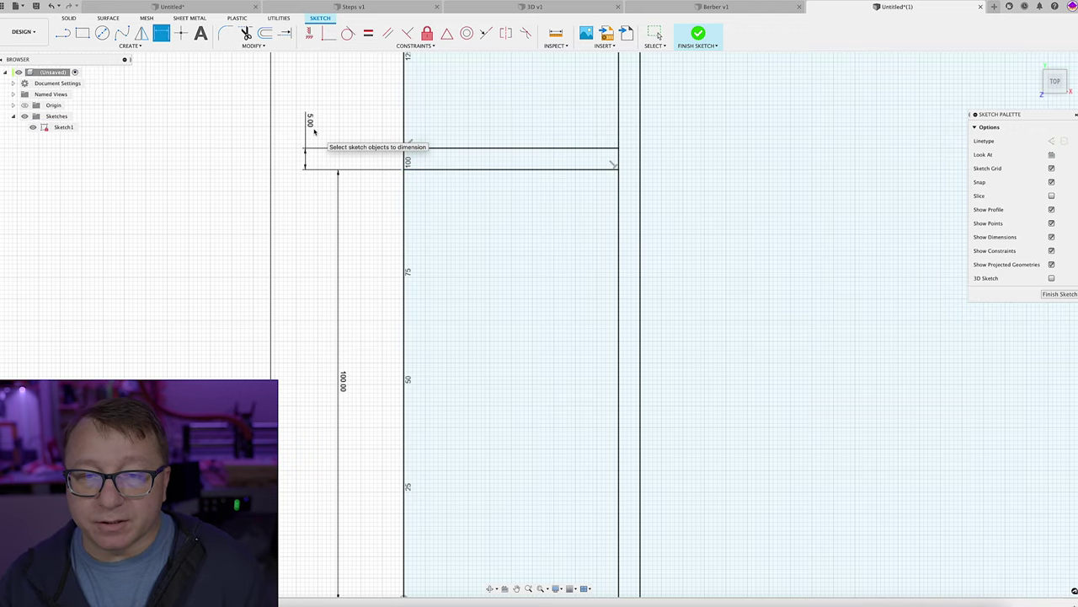
pyautogui.press('Escape')
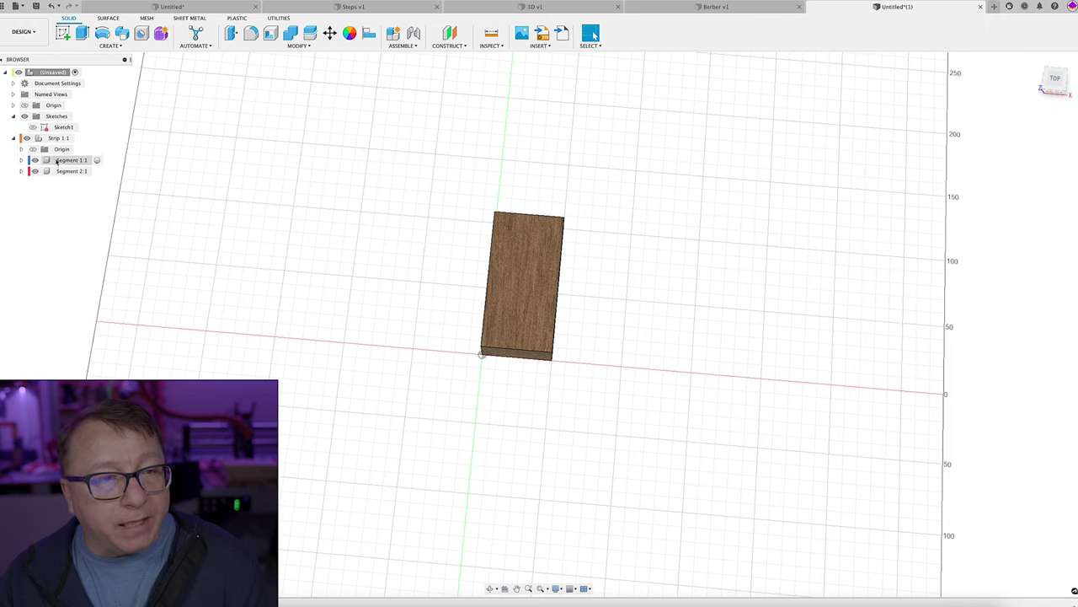
# - With Segment 1 active and Sketch1 shown, extrude the thin 5 mm profile behind the walnut block 25 mm as a New Body
pyautogui.click(70, 160)
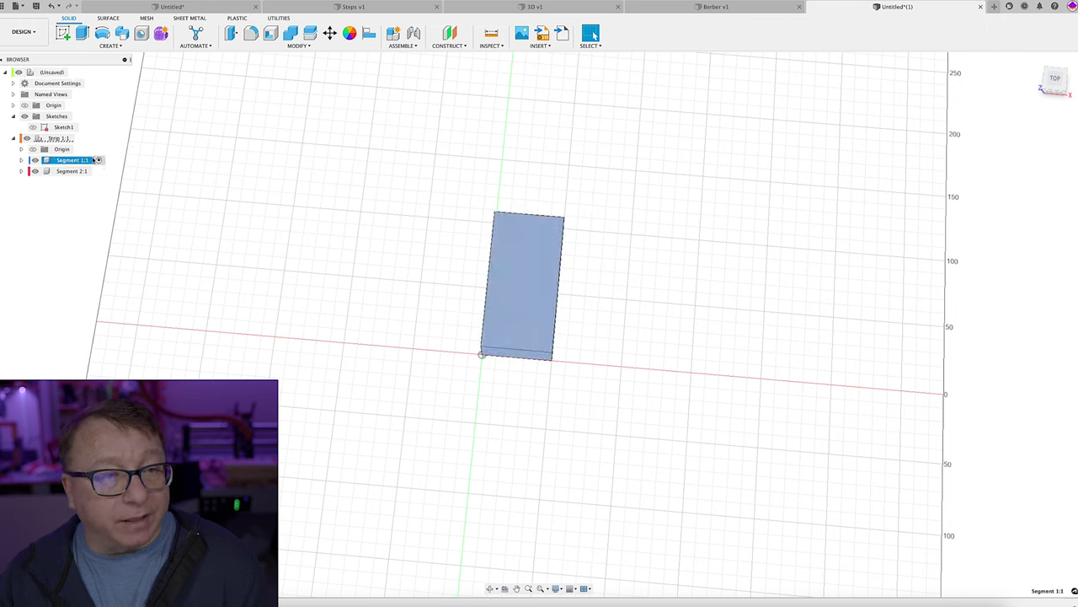
pyautogui.press('e')
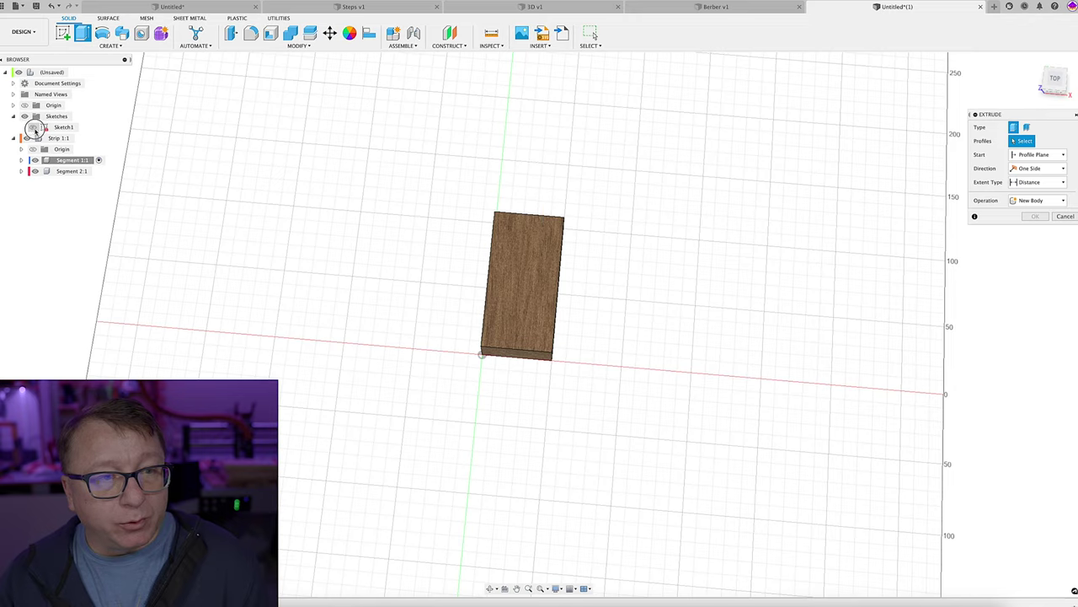
pyautogui.click(35, 128)
pyautogui.click(801, 187)
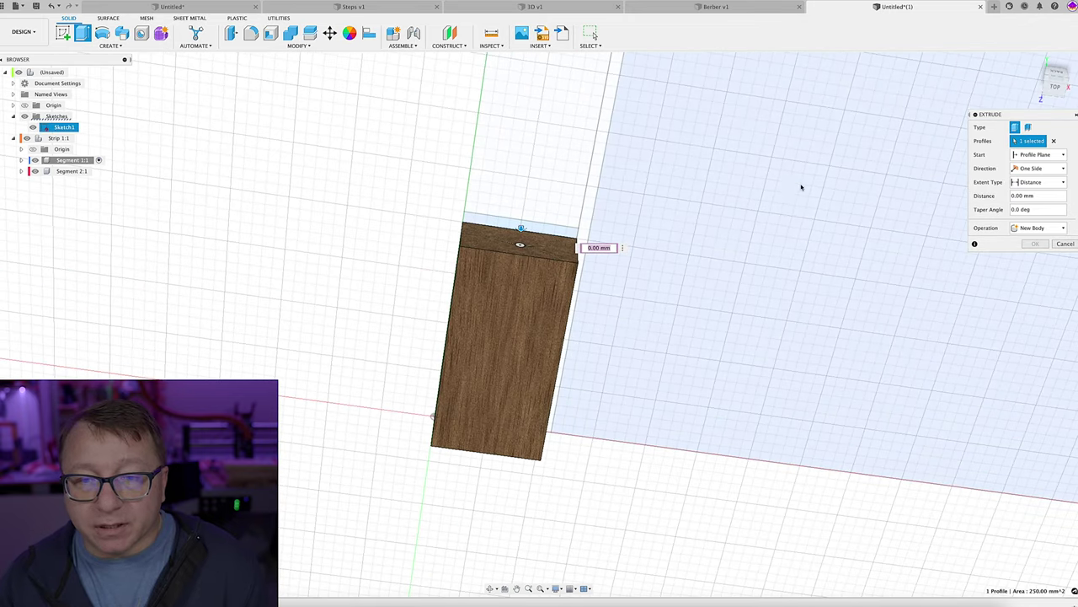
pyautogui.write('25')
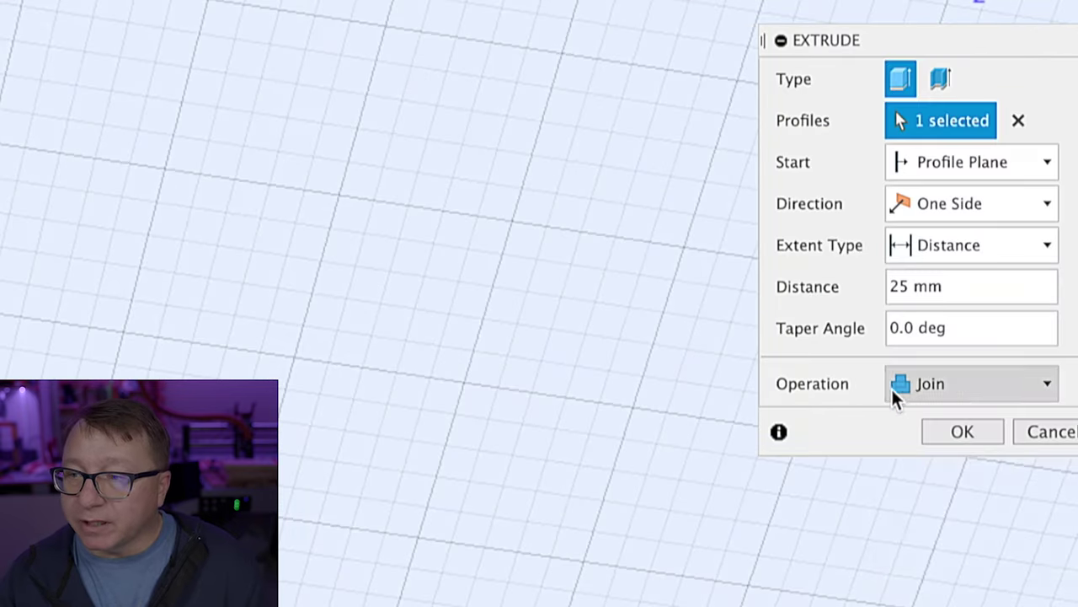
pyautogui.click(1018, 229)
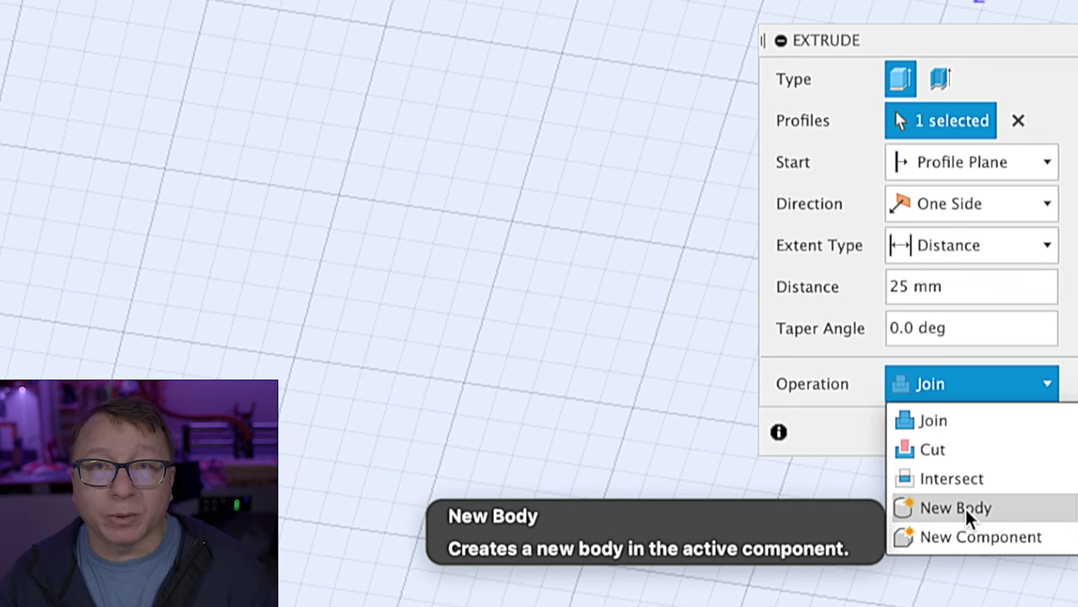
pyautogui.click(965, 506)
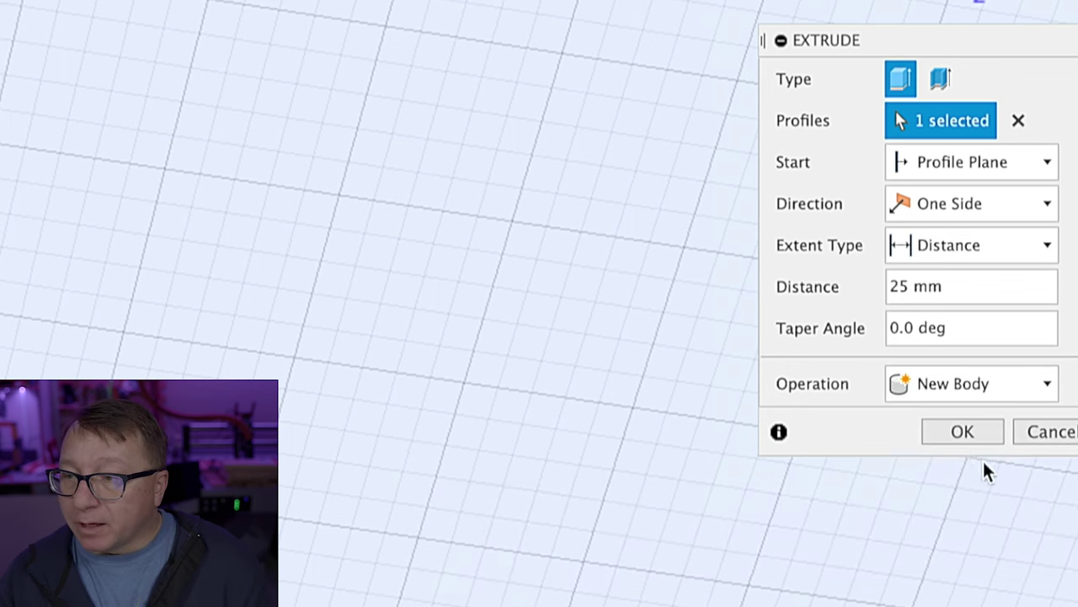
pyautogui.click(956, 433)
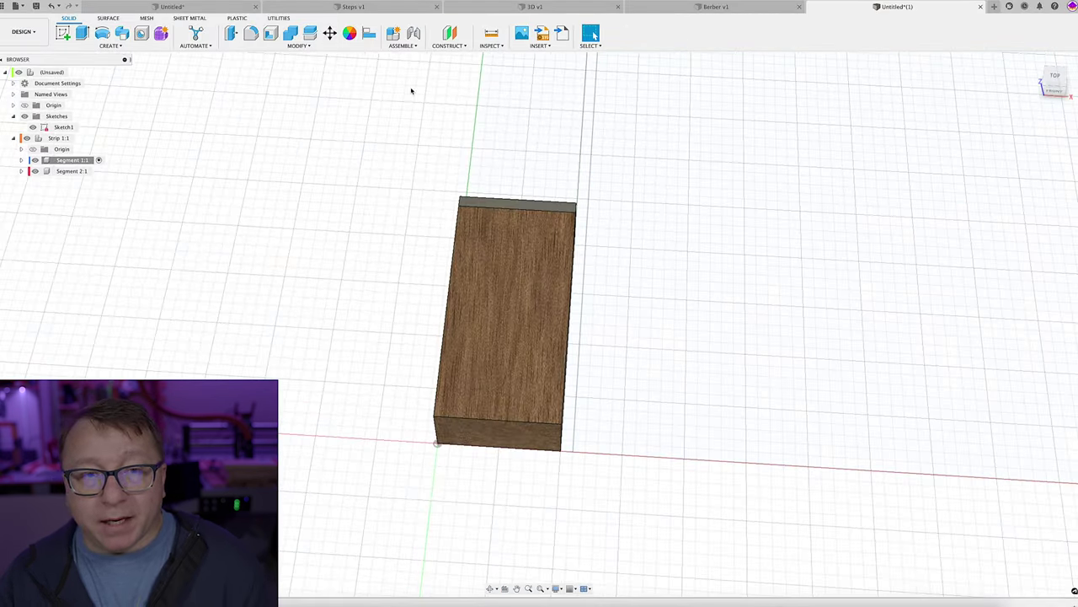
# - Apply the 3D Light Maple - Semigloss appearance to the thin body at the end of the walnut block
pyautogui.click(350, 34)
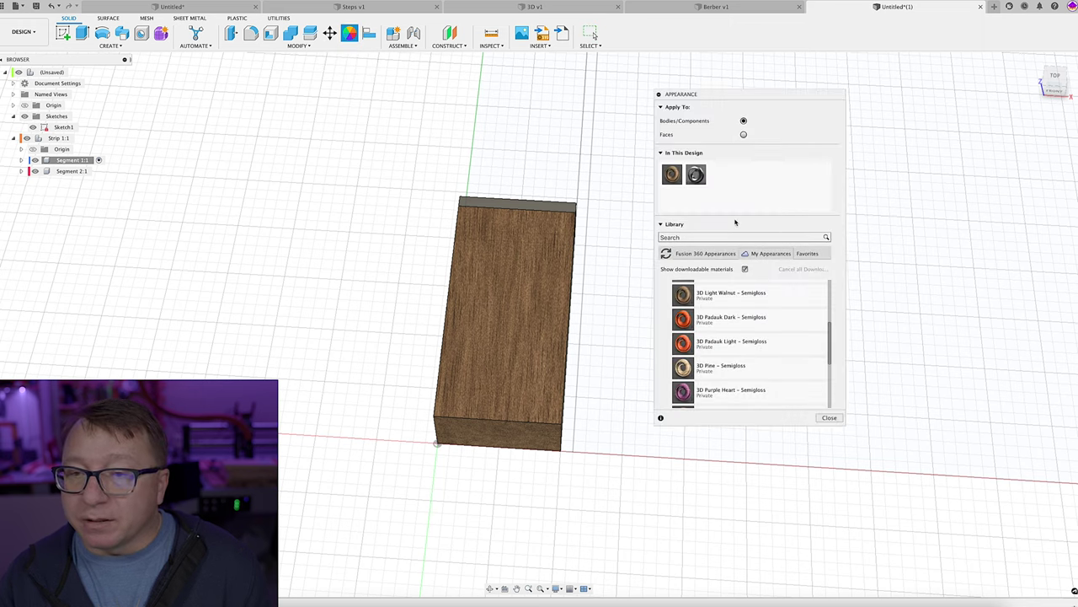
pyautogui.scroll(5, 706, 362)
pyautogui.scroll(-3, 703, 346)
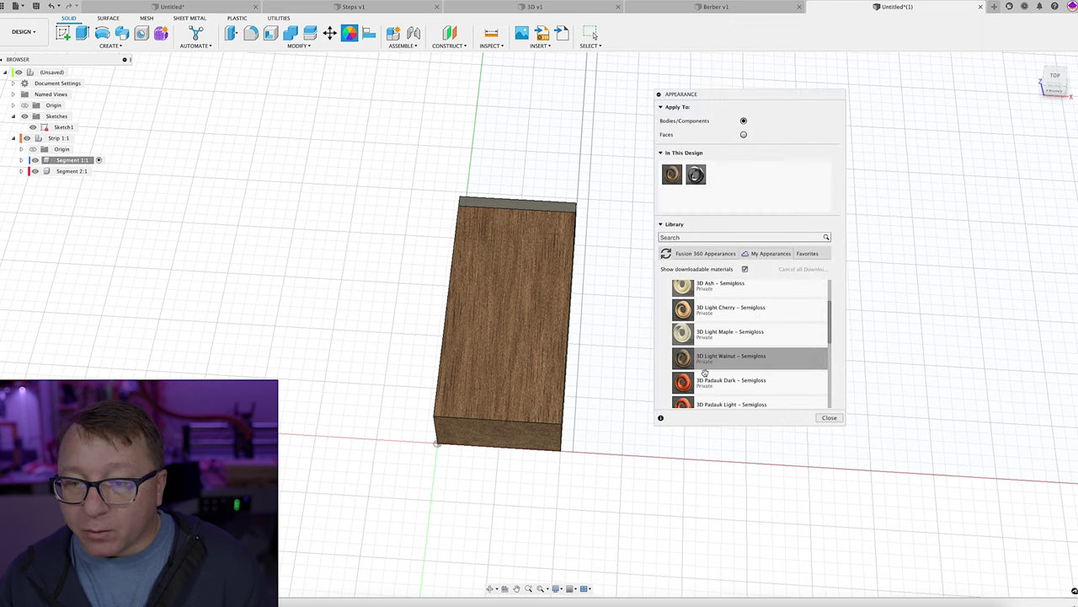
pyautogui.moveTo(682, 334); pyautogui.dragTo(552, 207)
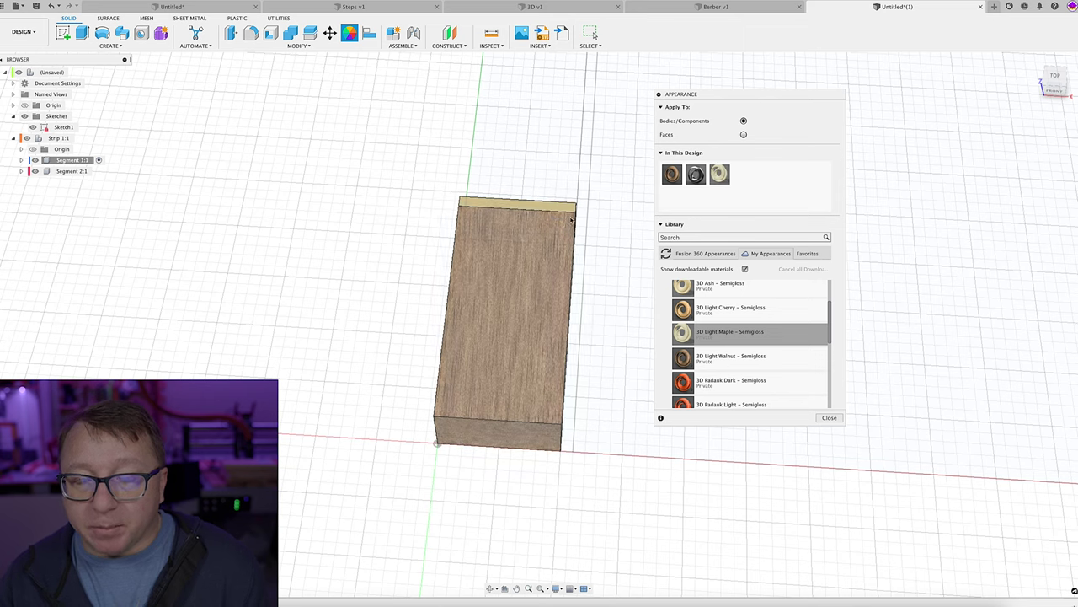
pyautogui.click(828, 417)
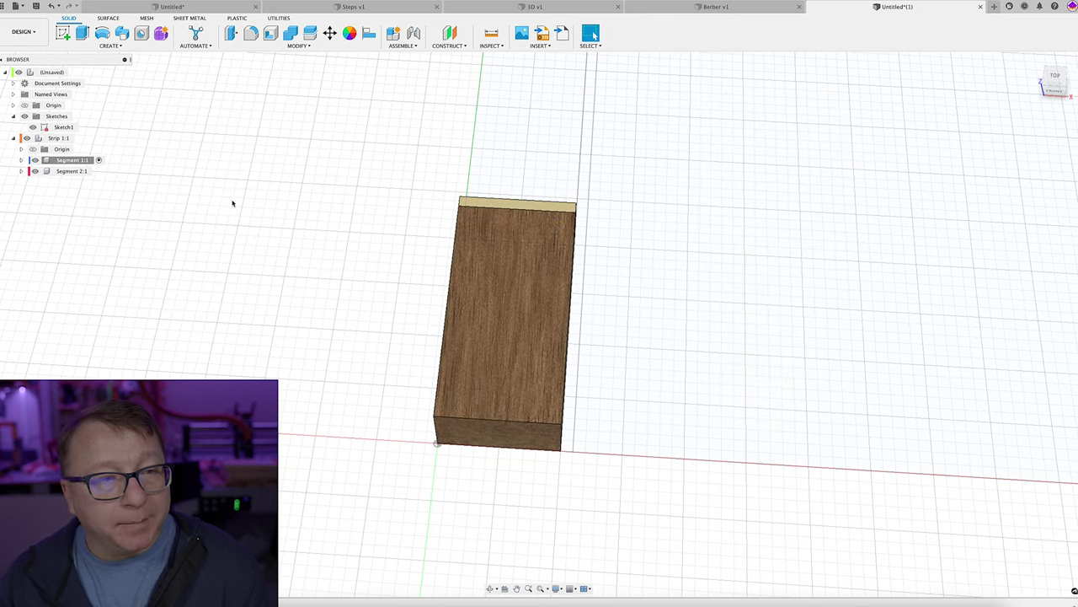
# - Activate Segment 2 and extrude the long 5 mm wide profile beside the block 25 mm as a new body
pyautogui.scroll(-3, 113, 198)
pyautogui.click(60, 173)
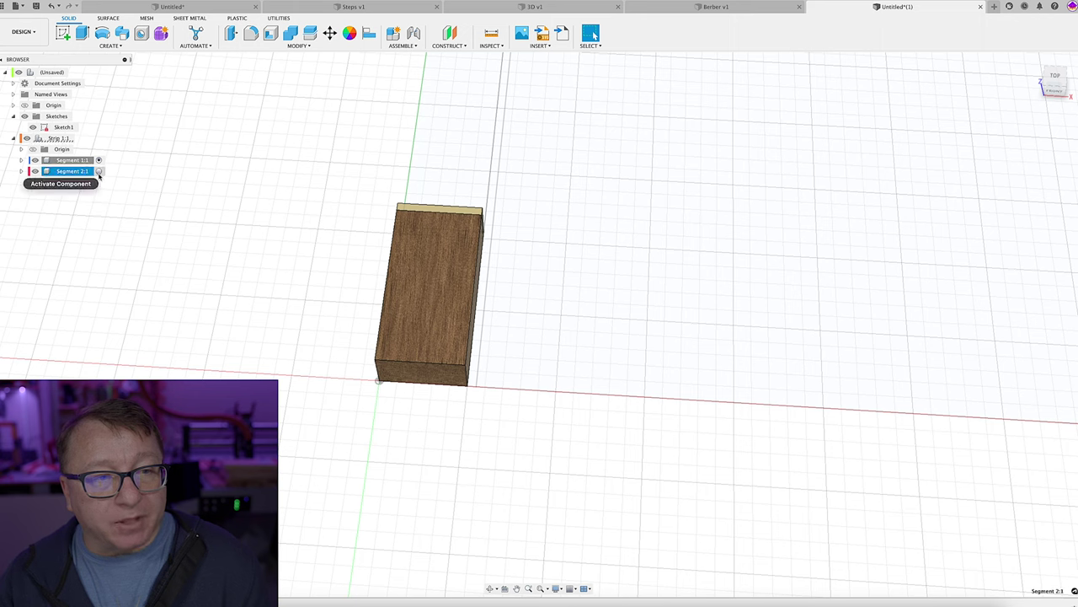
pyautogui.click(98, 171)
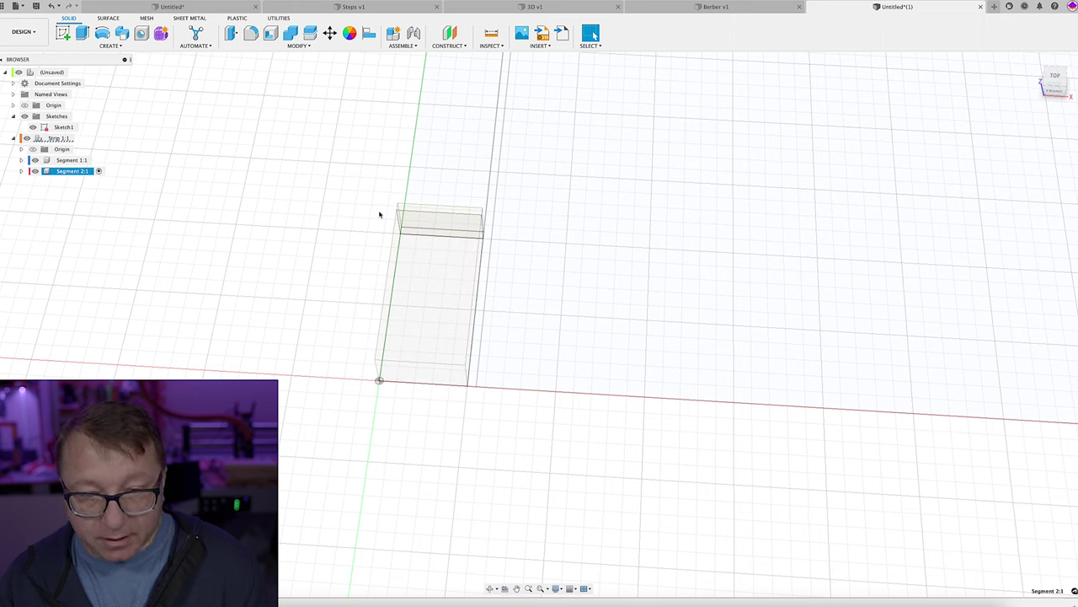
pyautogui.press('e')
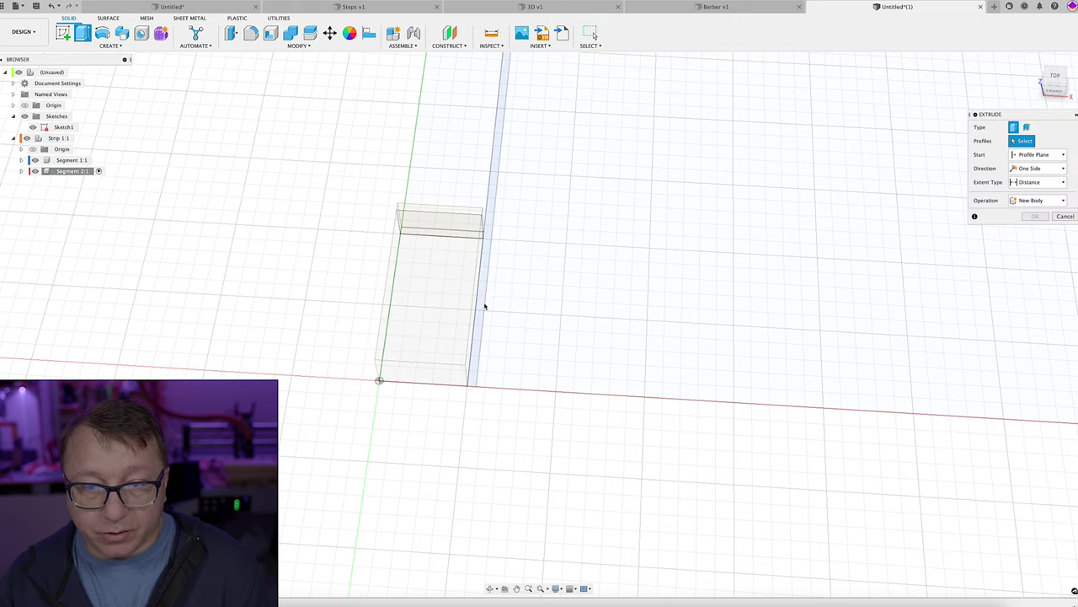
pyautogui.click(575, 277)
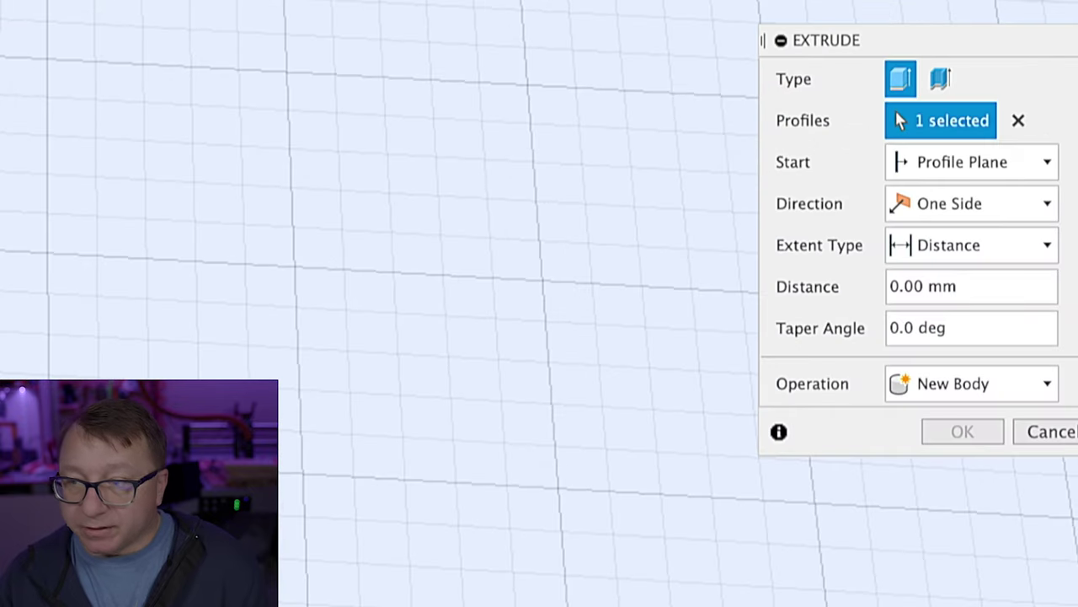
pyautogui.write('25')
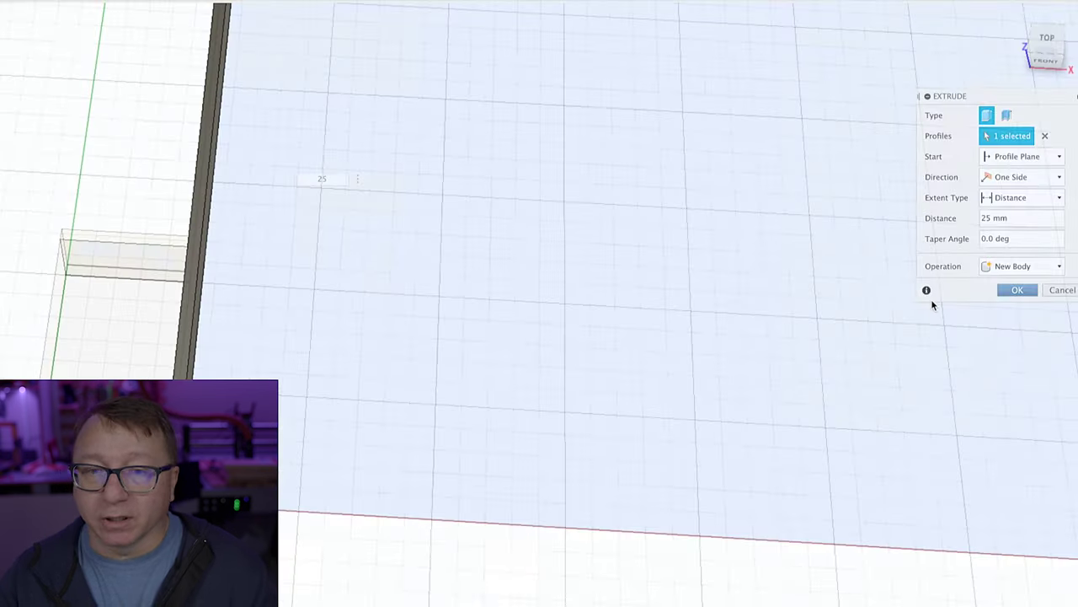
pyautogui.click(979, 436)
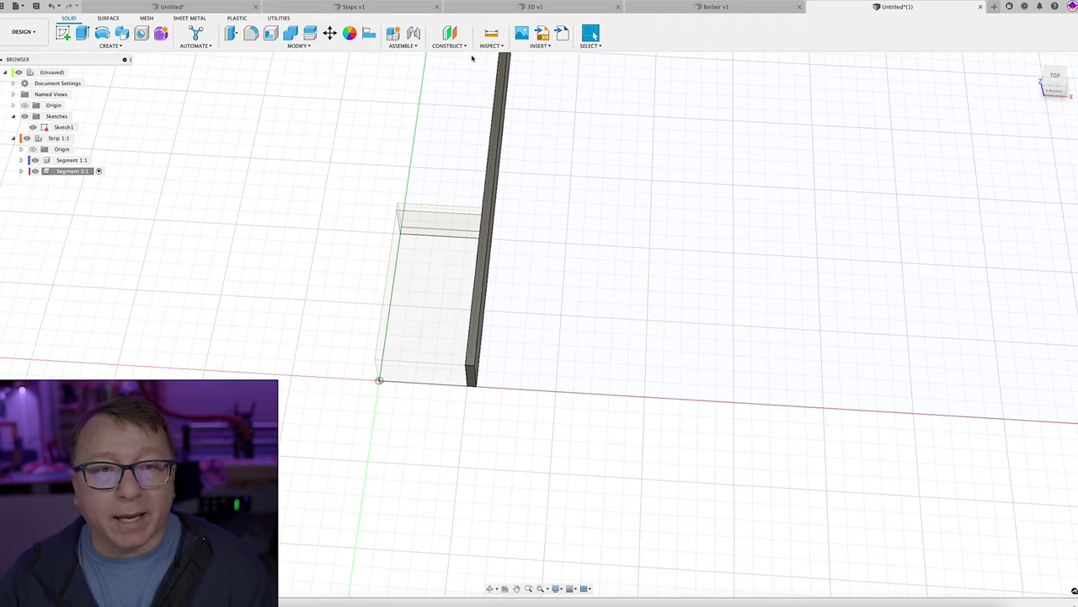
# - Apply the 3D Light Maple - Semigloss appearance to the long narrow body in Segment 2
pyautogui.press('a')
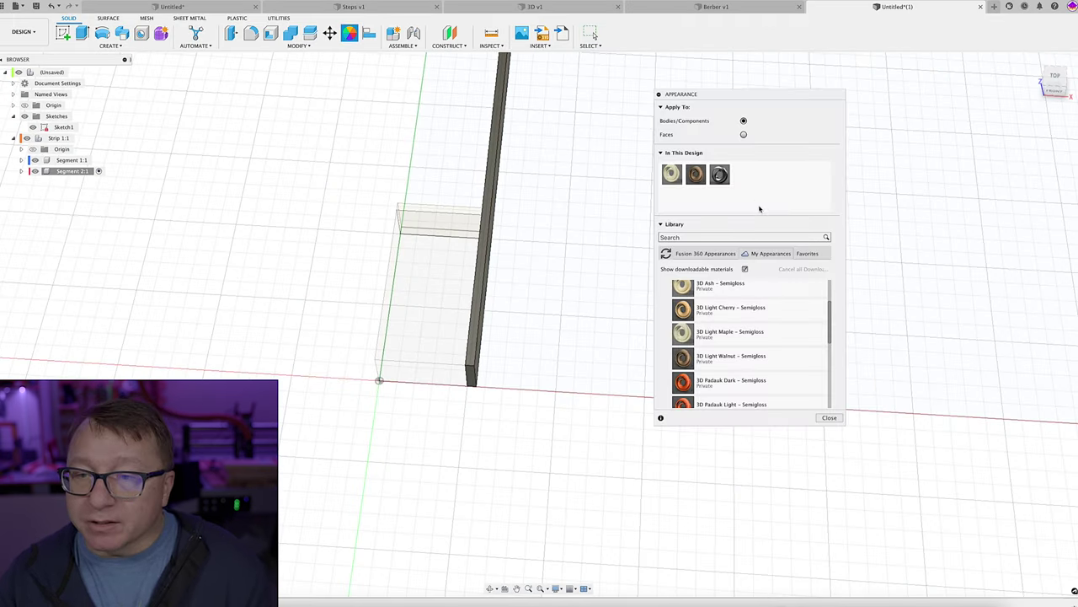
pyautogui.moveTo(671, 173); pyautogui.dragTo(486, 154)
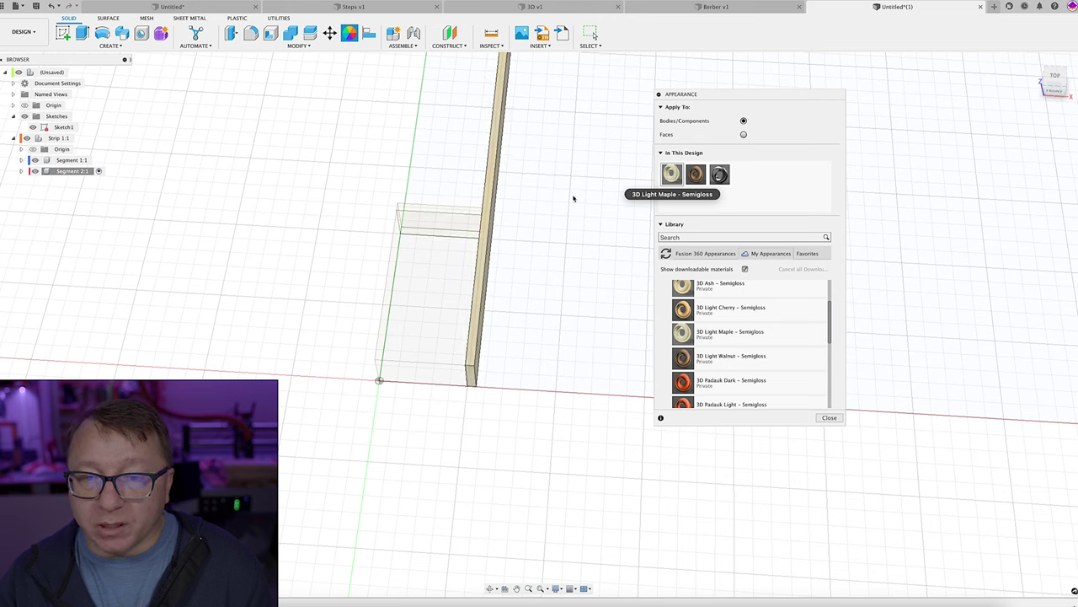
pyautogui.click(830, 417)
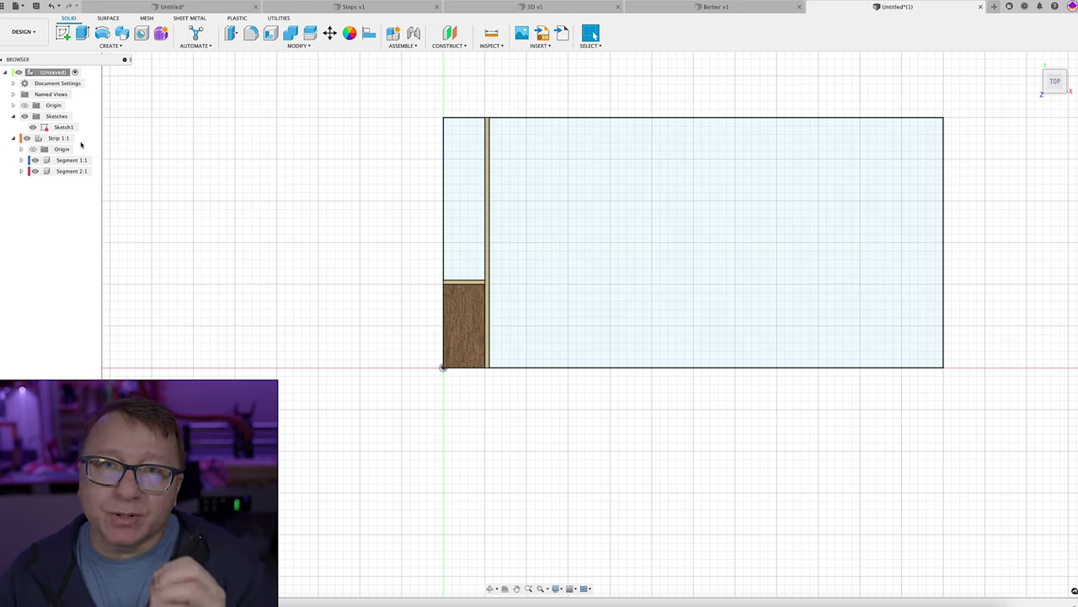
# - Activate the Strip component and paste a copy of Segment 1, moving it along Y to sit end to end with the original
pyautogui.click(59, 138)
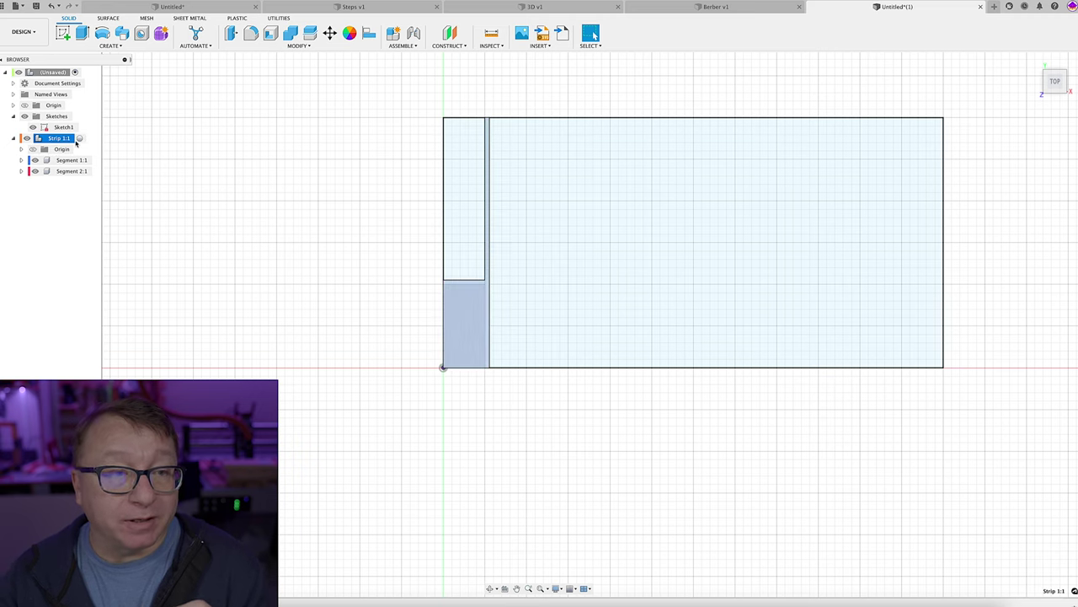
pyautogui.click(79, 138)
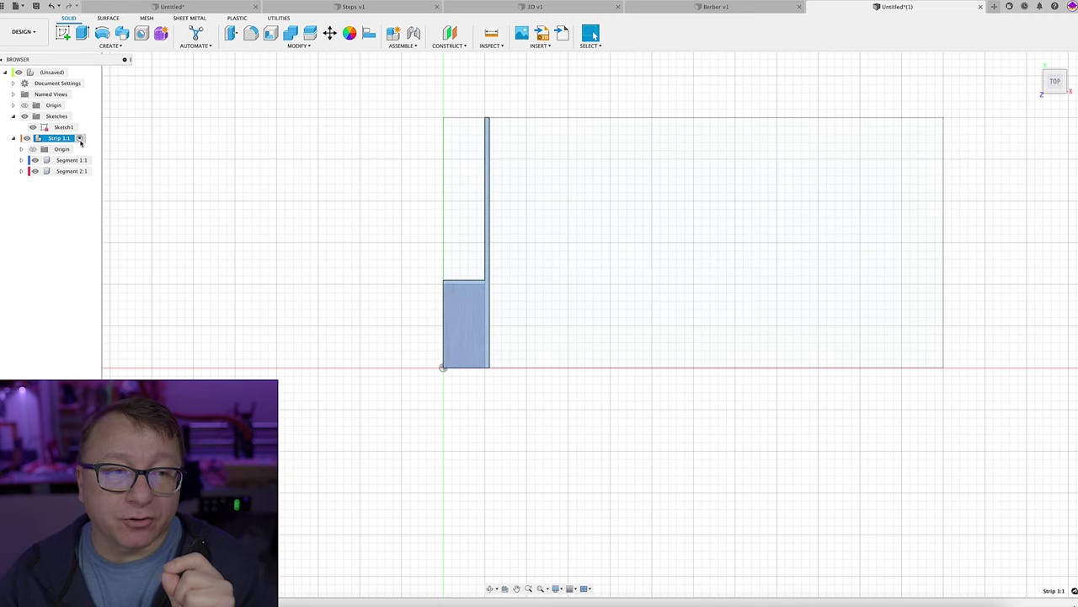
pyautogui.click(73, 162)
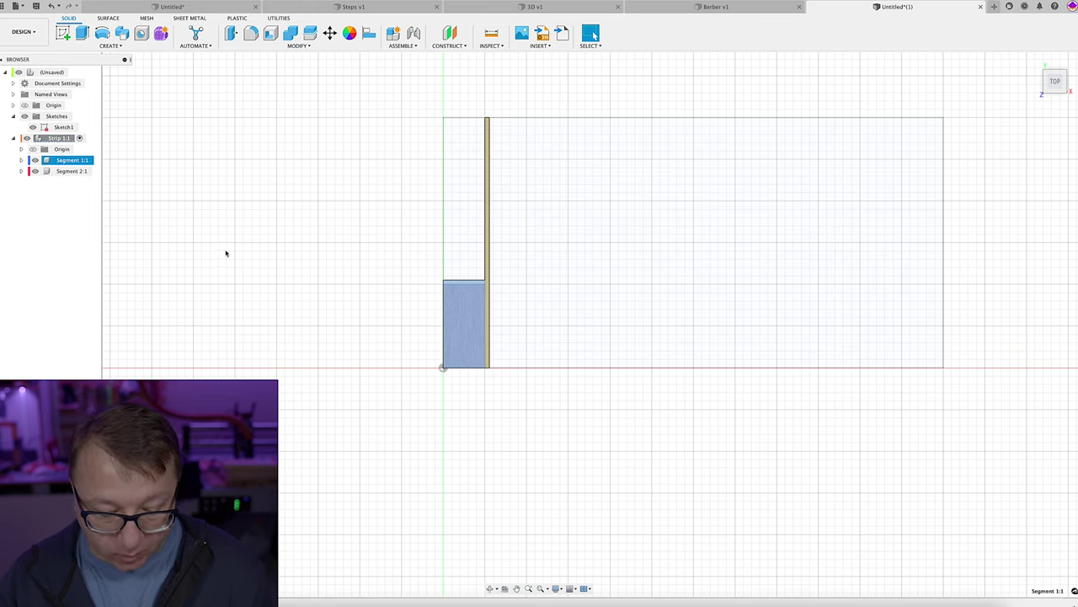
pyautogui.hotkey('ctrl', 'c')
pyautogui.hotkey('ctrl', 'v')
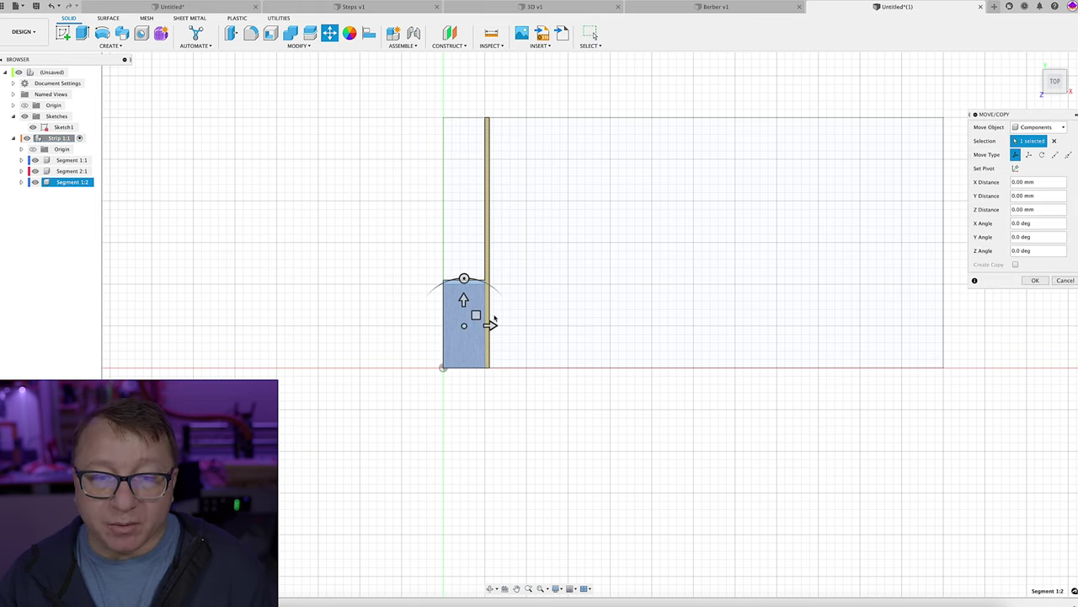
pyautogui.moveTo(464, 301); pyautogui.dragTo(464, 243)
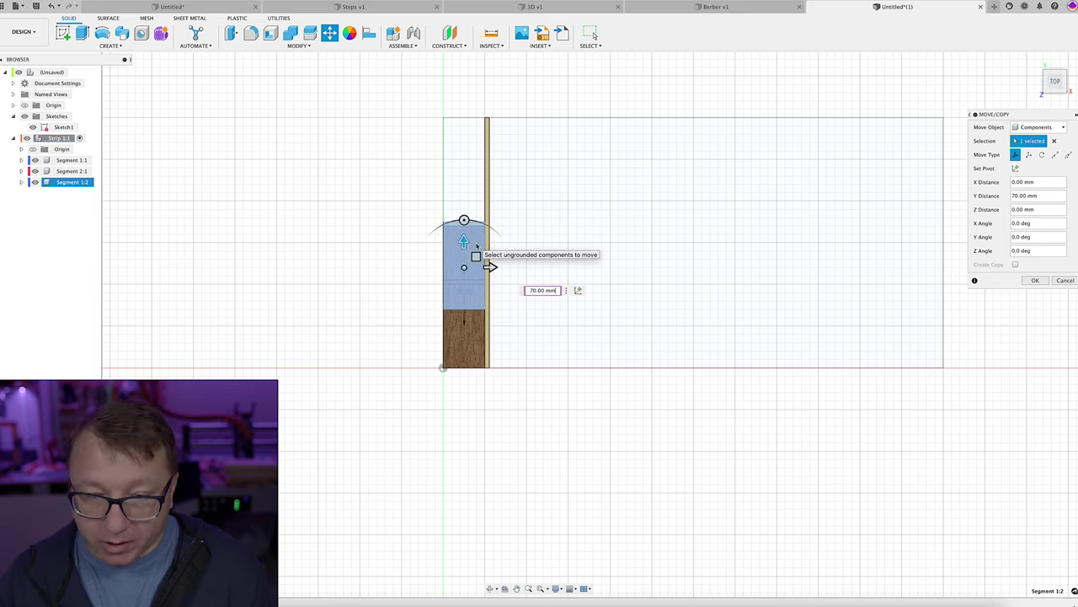
pyautogui.press('Return')
# - Paste another copy of Segment 1 into the strip and move it 210 mm along Y
pyautogui.hotkey('ctrl', 'v')
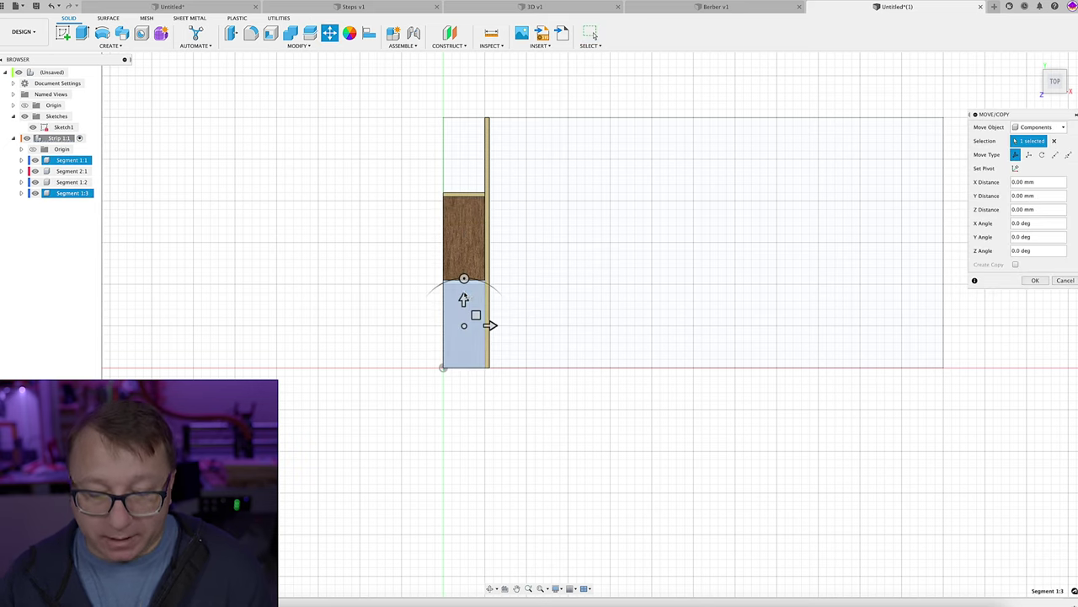
pyautogui.moveTo(463, 296); pyautogui.dragTo(468, 127)
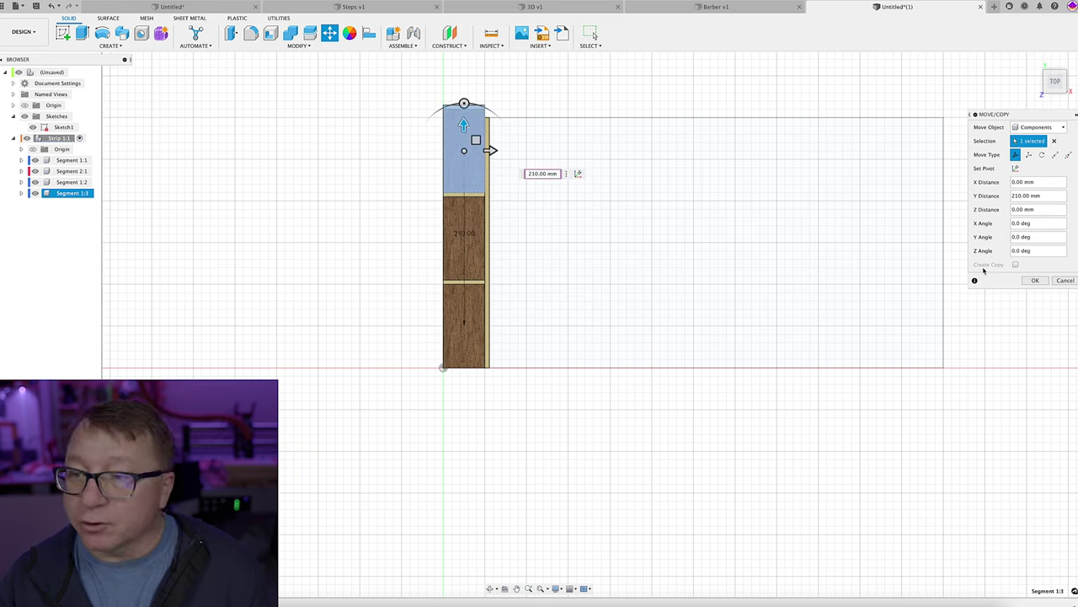
pyautogui.click(1035, 281)
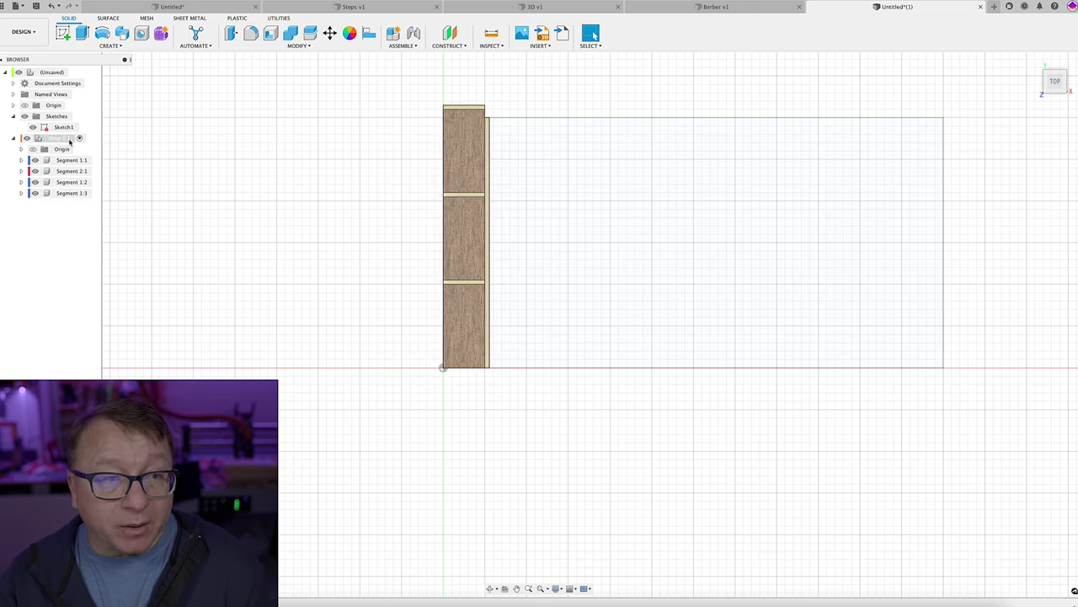
# - Activate the top-level assembly and paste a copy of the whole Strip, moving it along X flush against the first strip's maple edge
pyautogui.click(28, 140)
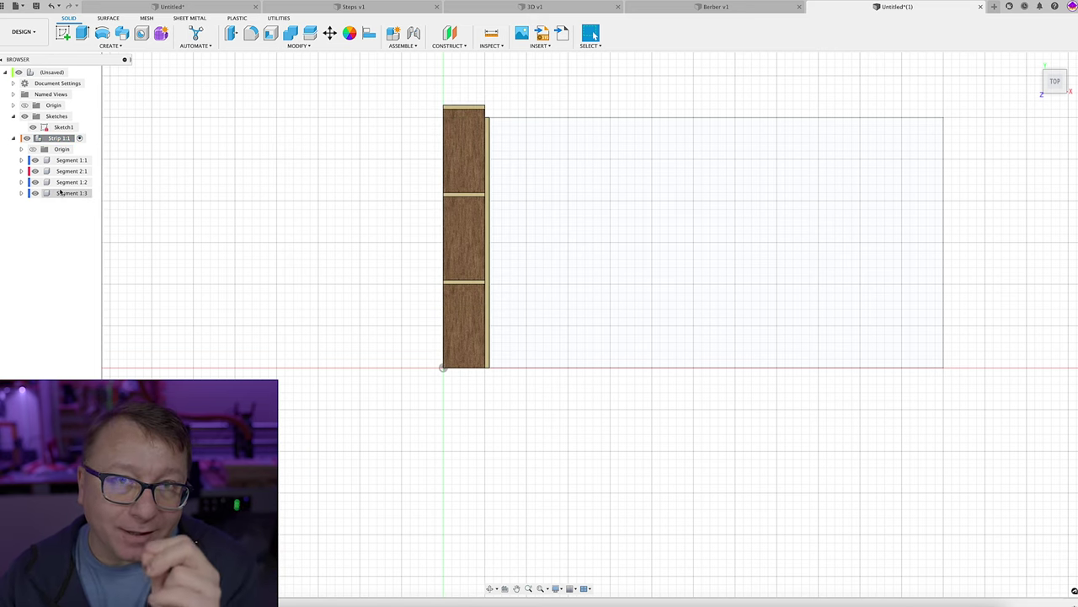
pyautogui.click(58, 138)
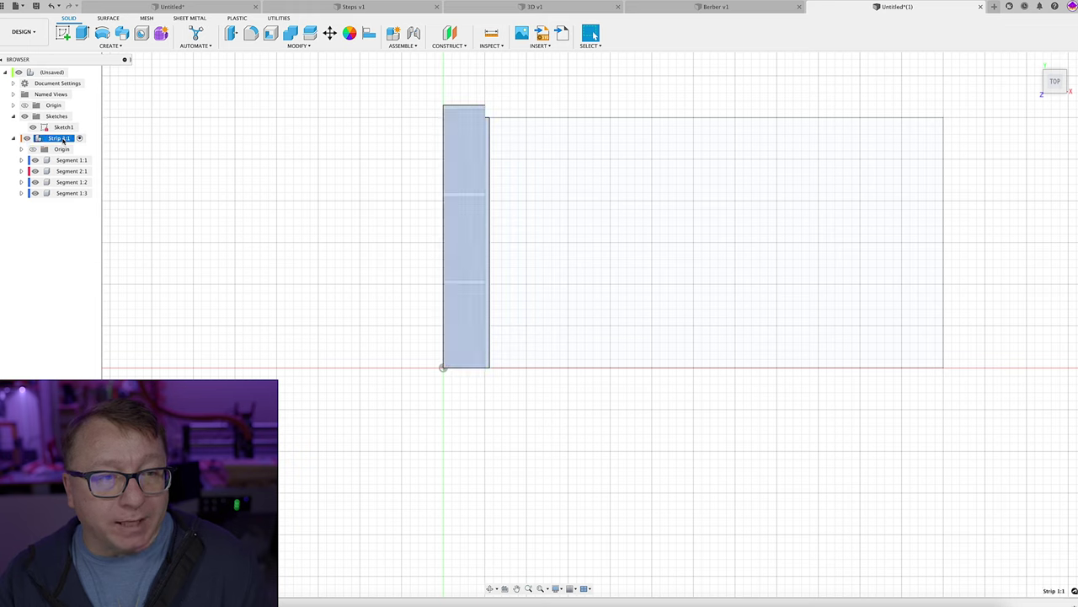
pyautogui.click(74, 73)
pyautogui.click(57, 141)
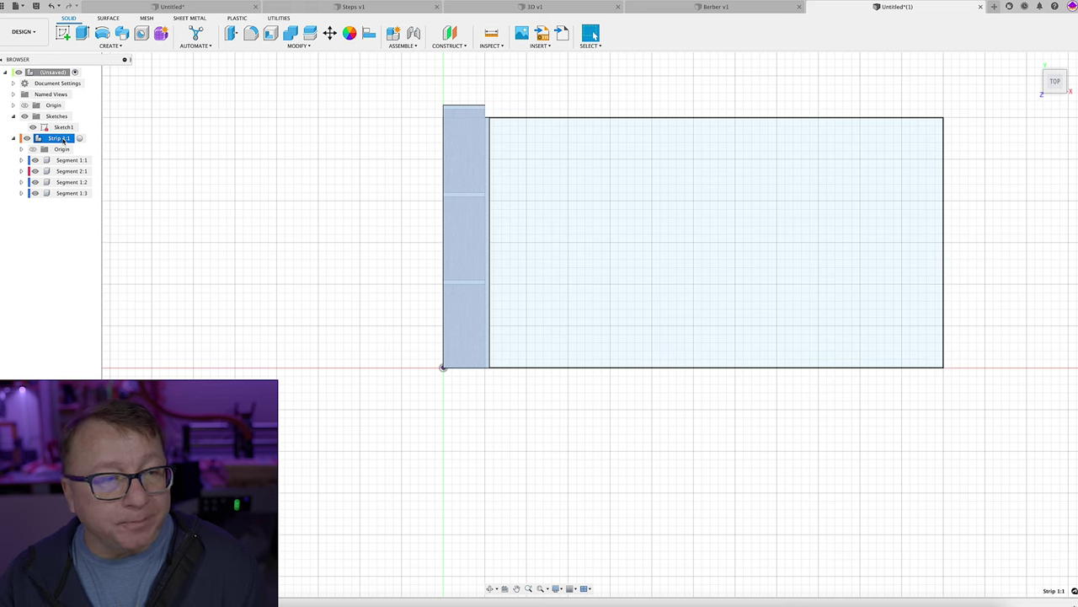
pyautogui.hotkey('ctrl', 'c')
pyautogui.hotkey('ctrl', 'v')
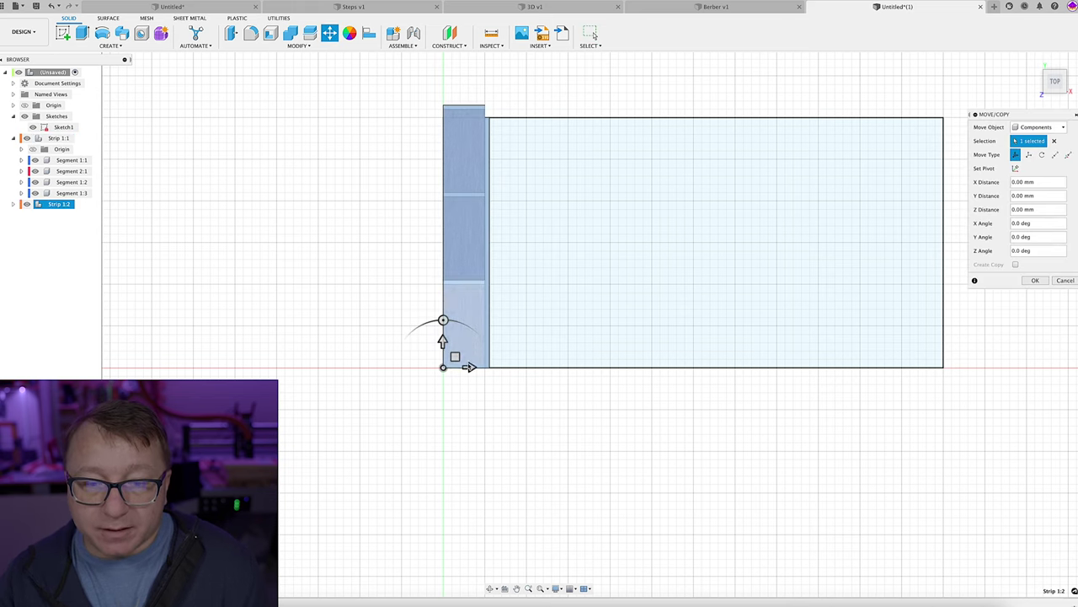
pyautogui.moveTo(470, 367); pyautogui.dragTo(519, 367)
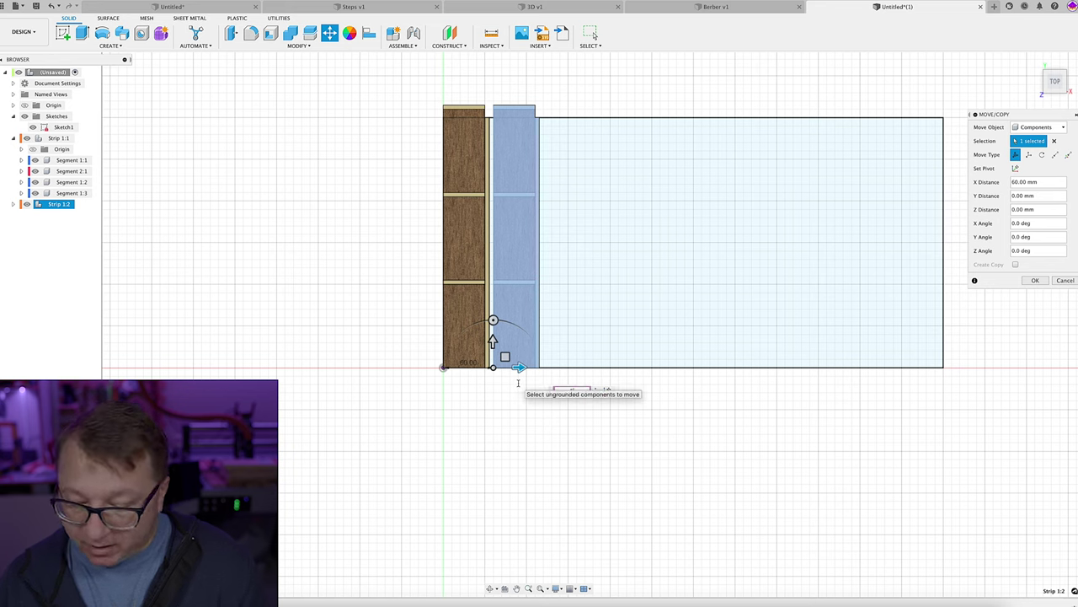
pyautogui.write('5')
pyautogui.press('Return')
# - Paste two more copies of the Strip and move them 110 mm and 165 mm along X
pyautogui.hotkey('ctrl', 'v')
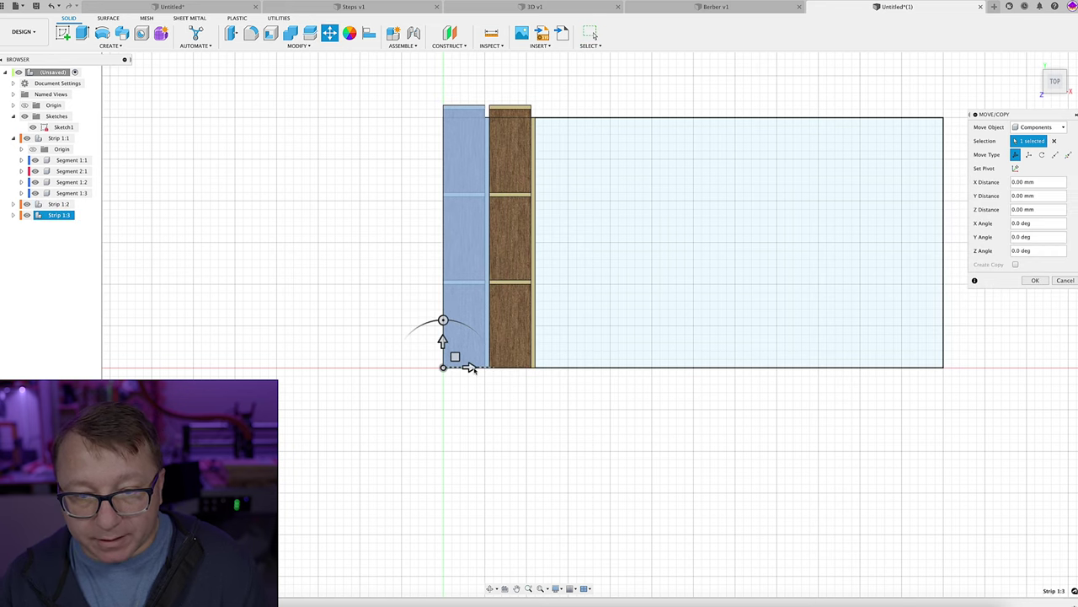
pyautogui.moveTo(469, 366); pyautogui.dragTo(561, 367)
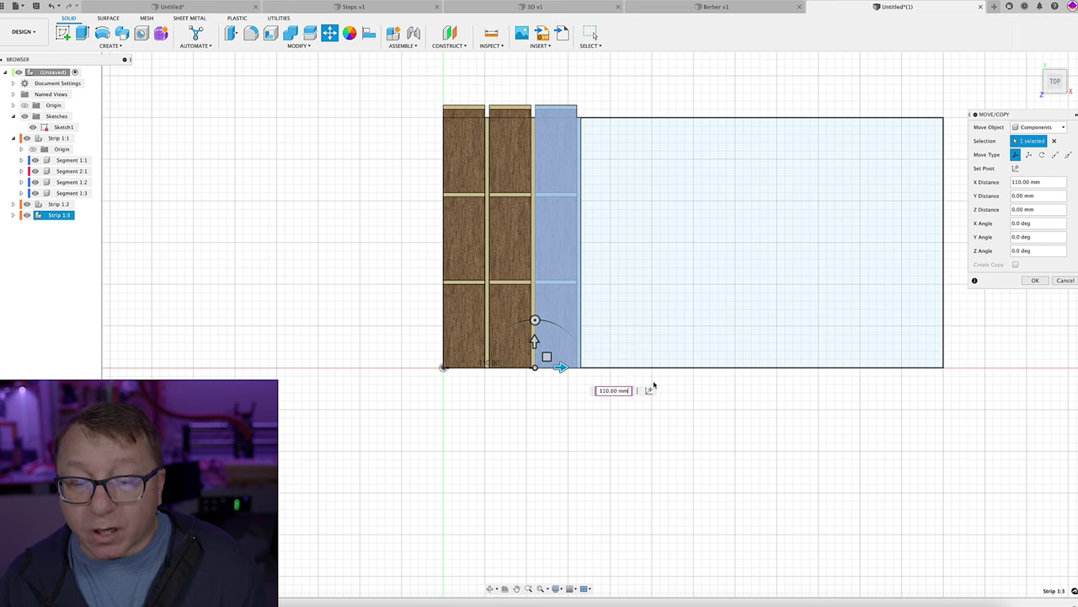
pyautogui.press('Return')
pyautogui.hotkey('ctrl', 'v')
pyautogui.moveTo(469, 368); pyautogui.dragTo(611, 366)
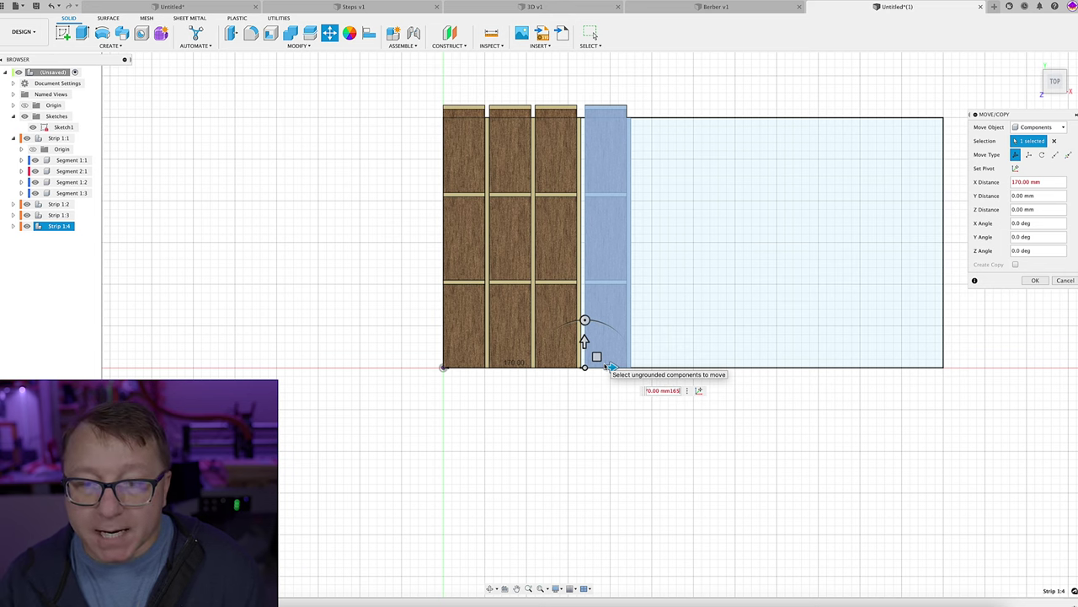
pyautogui.write('1')
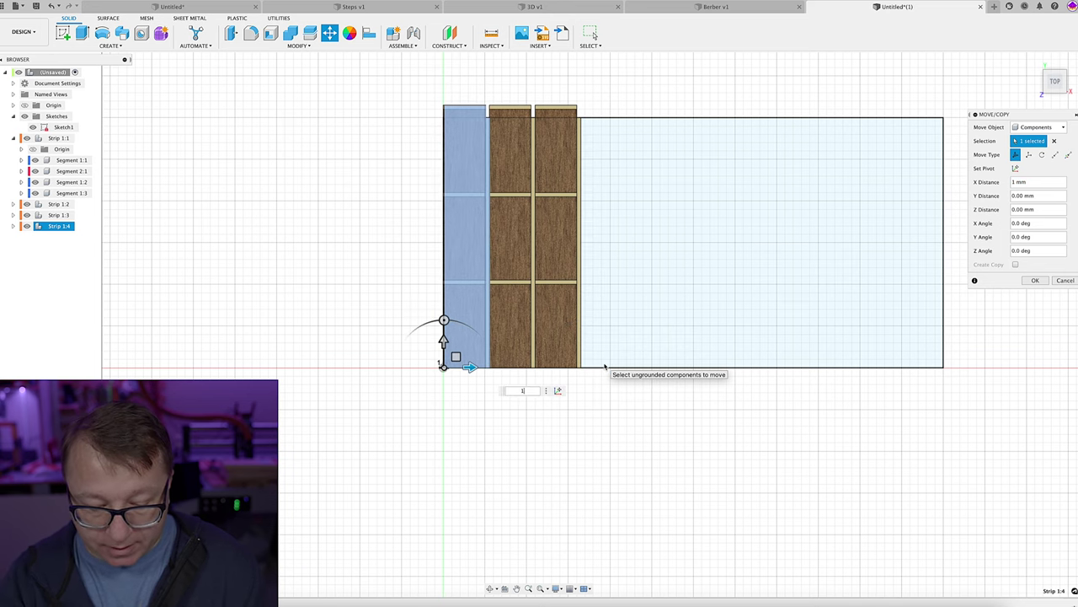
pyautogui.press('Return')
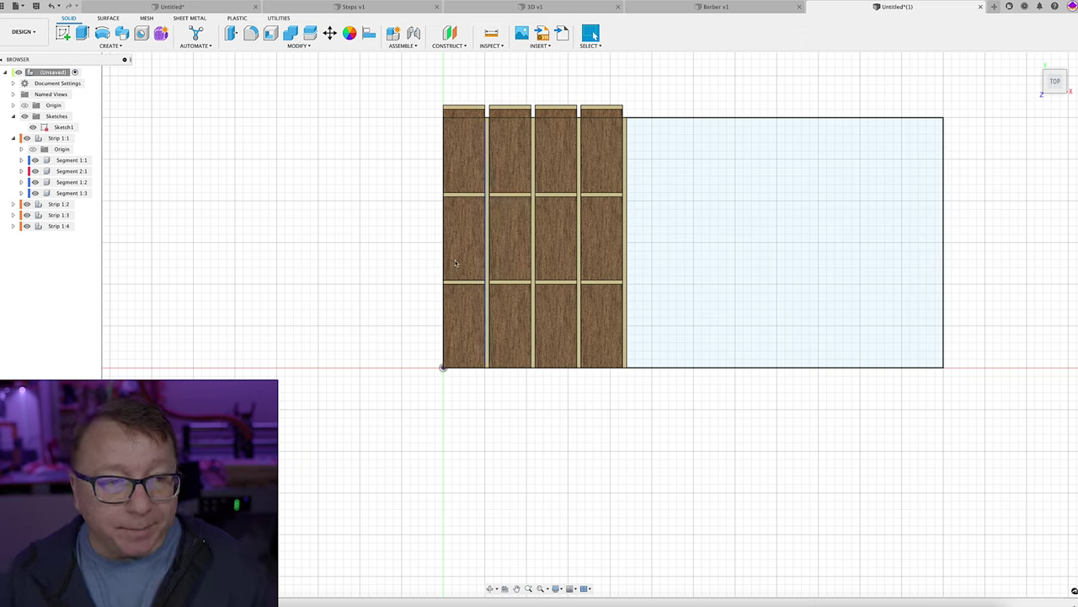
# - Move the second and fourth strips 50 mm along Y to stagger the pattern
pyautogui.click(59, 204)
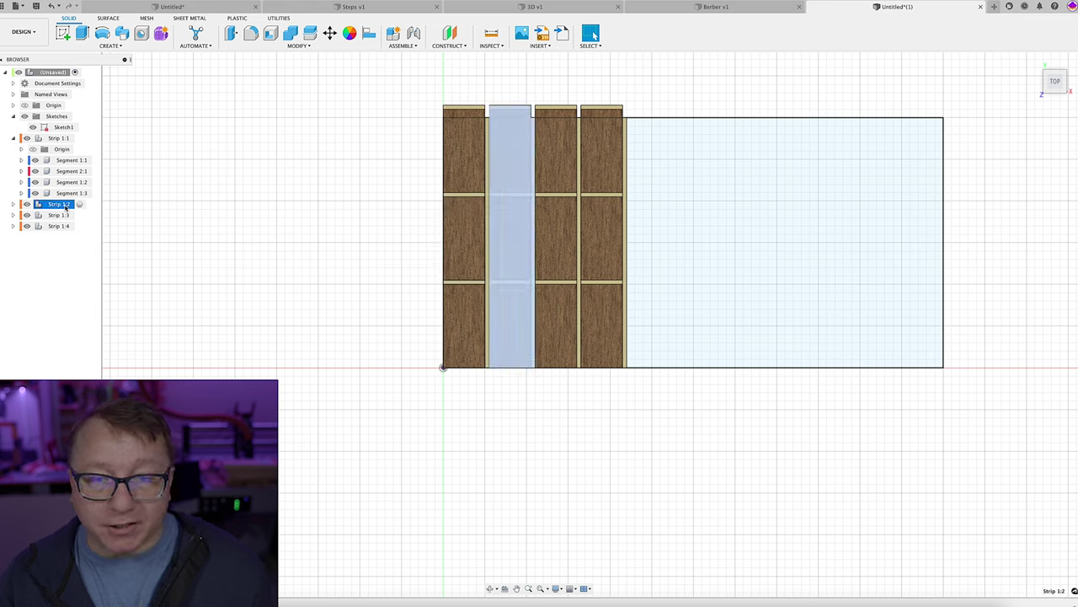
pyautogui.keyDown('super'); pyautogui.click(67, 228); pyautogui.keyUp('super')
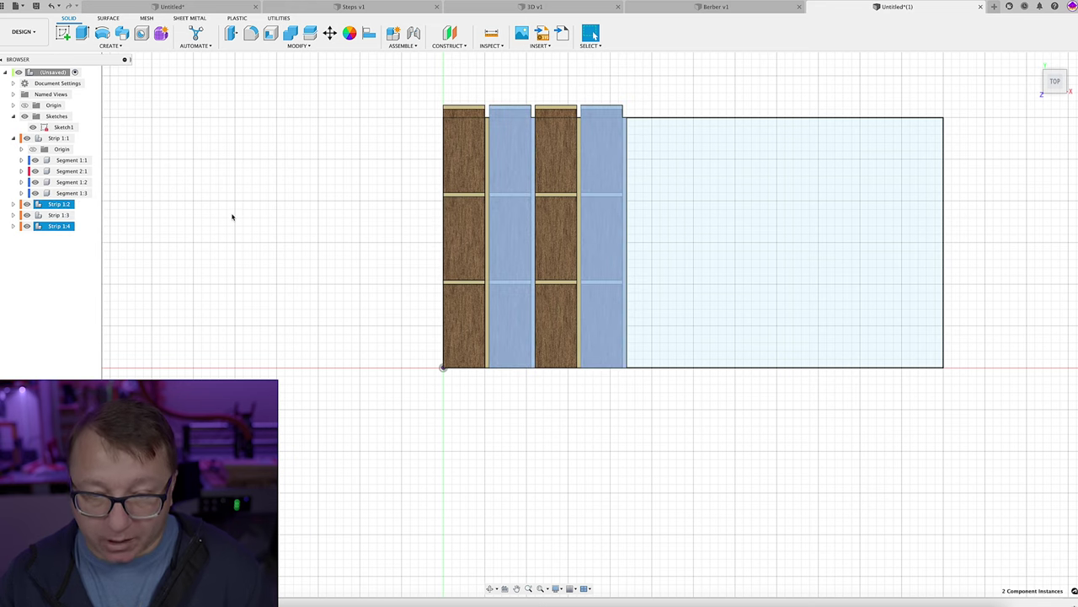
pyautogui.press('m')
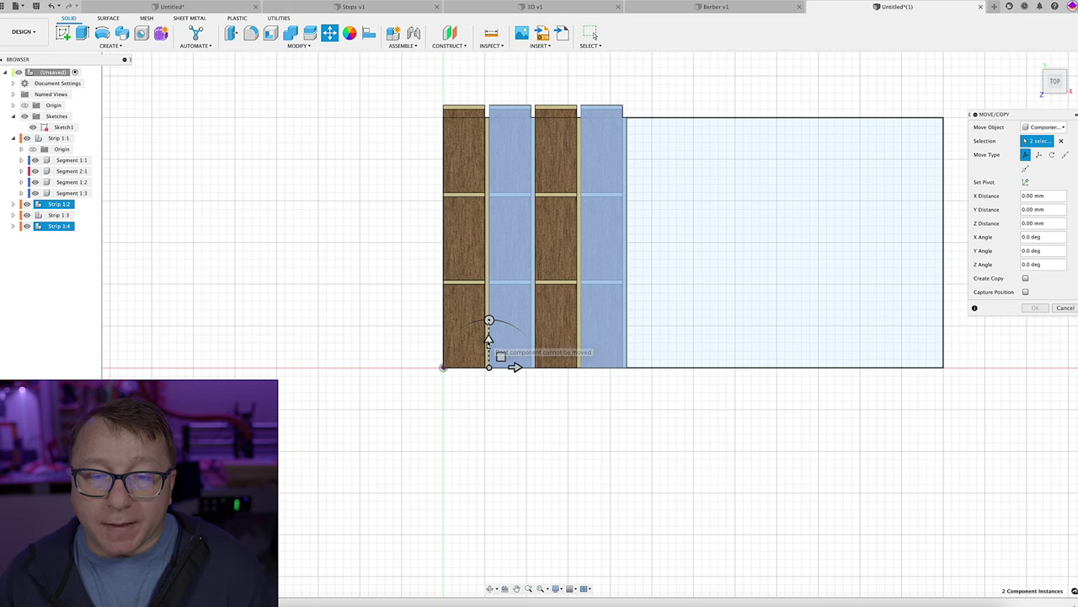
pyautogui.moveTo(488, 339); pyautogui.dragTo(489, 296)
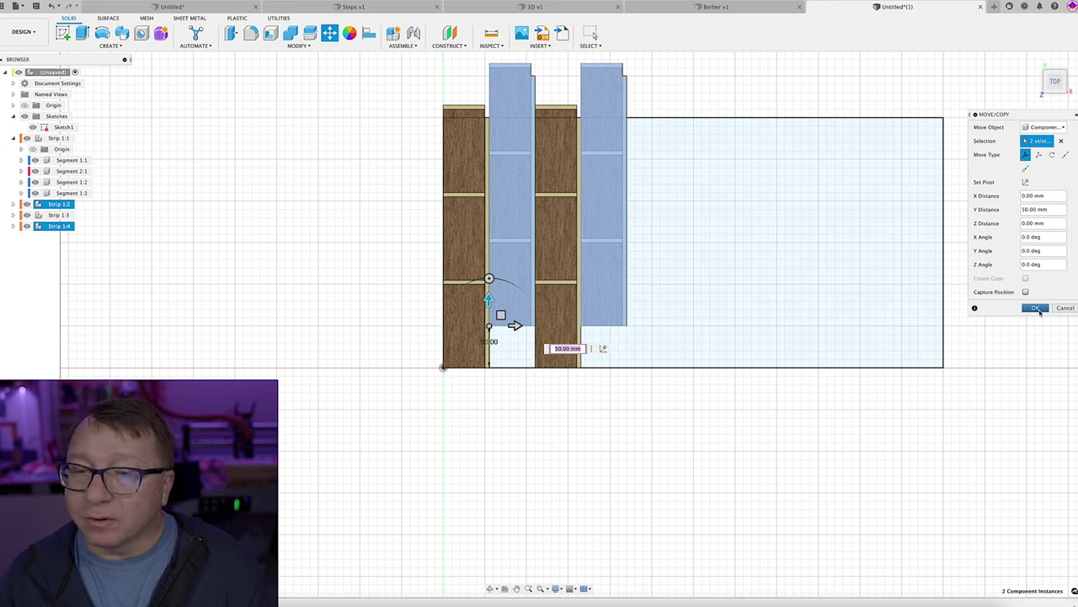
pyautogui.click(1035, 308)
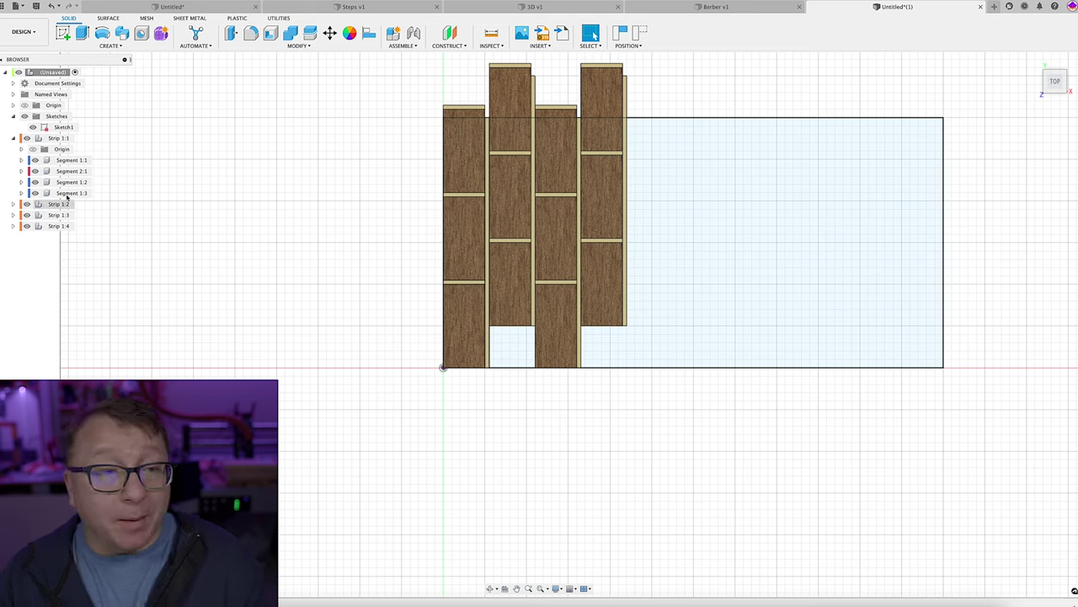
# - Copy all four strips together and move the pasted set 220 mm along X
pyautogui.click(15, 137)
pyautogui.click(59, 137)
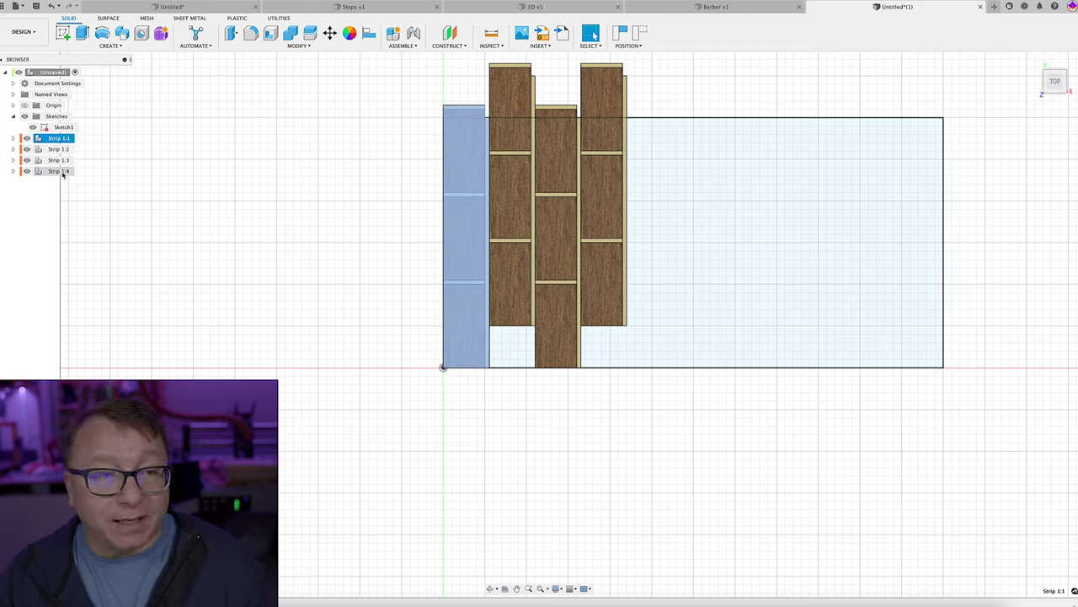
pyautogui.keyDown('shift'); pyautogui.click(64, 171); pyautogui.keyUp('shift')
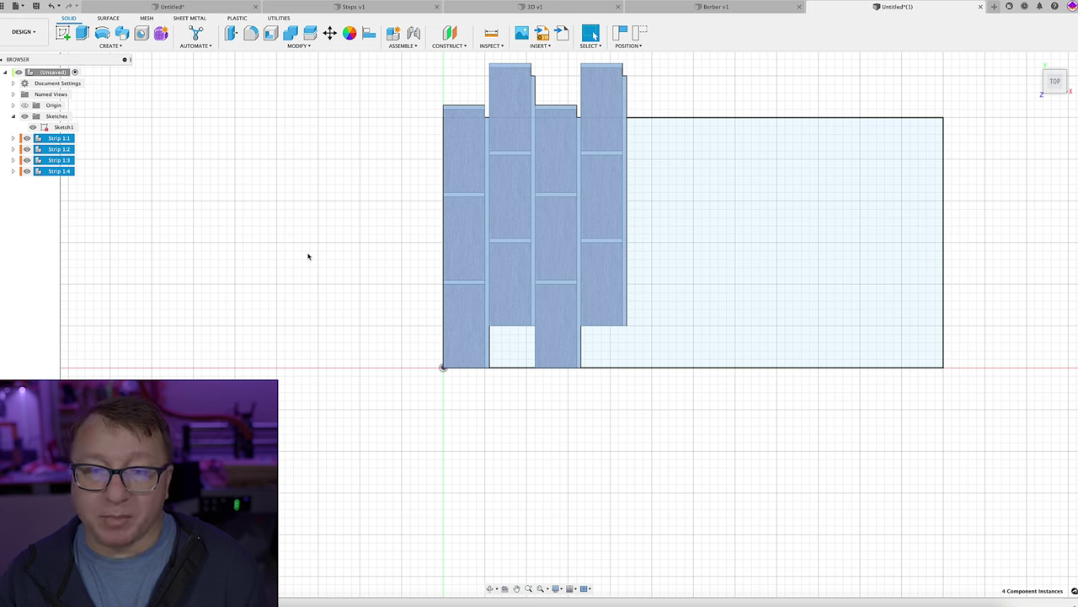
pyautogui.press('j')
pyautogui.click(555, 321)
pyautogui.press('super+v')
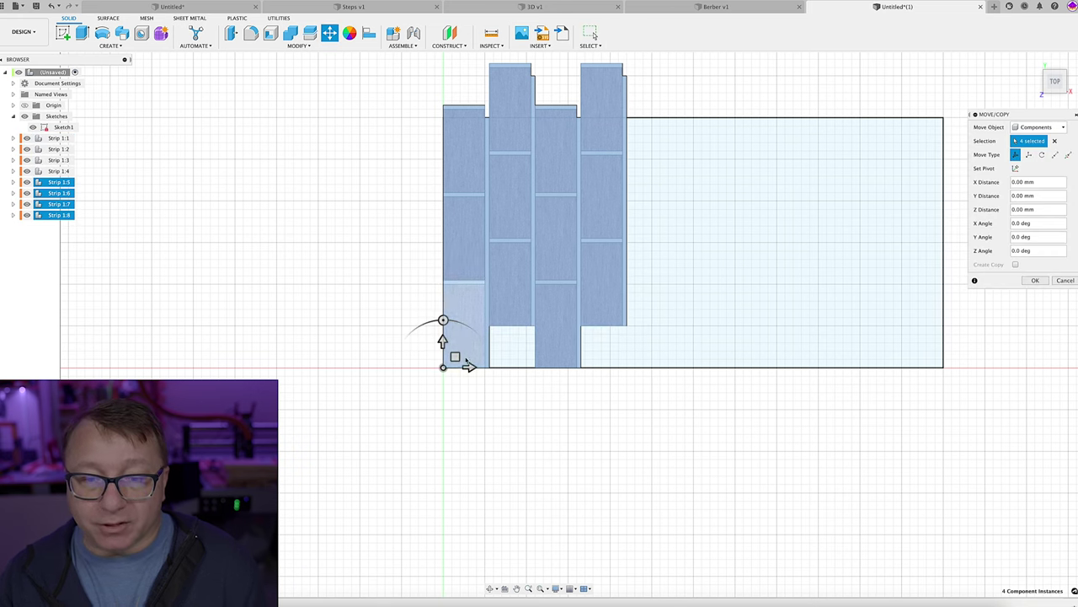
pyautogui.moveTo(455, 365); pyautogui.dragTo(653, 366)
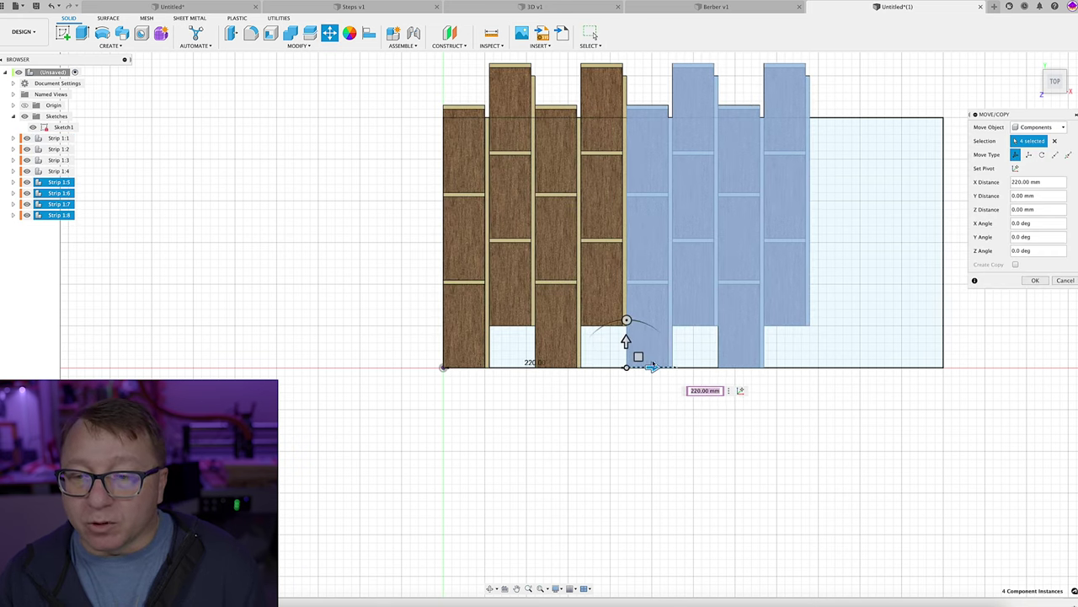
pyautogui.click(1035, 281)
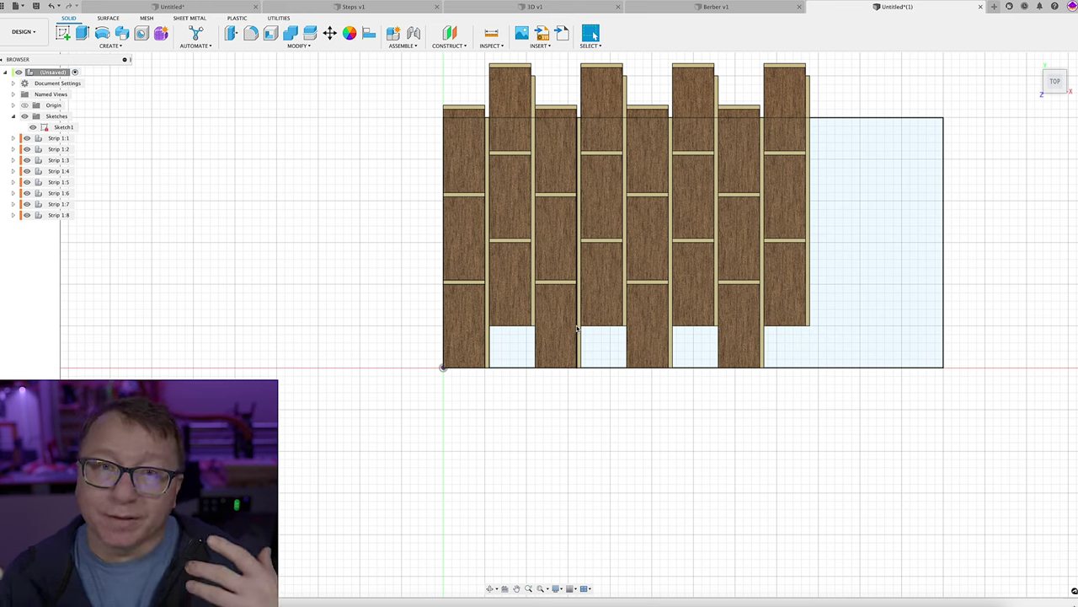
# - Examine the staggered board at an angle, and compare it with the strip patterns in the Steps v1 and 3D v1 designs
pyautogui.scroll(3, 585, 403)
pyautogui.keyDown('shift'); pyautogui.moveTo(582, 402); pyautogui.dragTo(464, 505, button='middle'); pyautogui.keyUp('shift')
pyautogui.scroll(1, 462, 518)
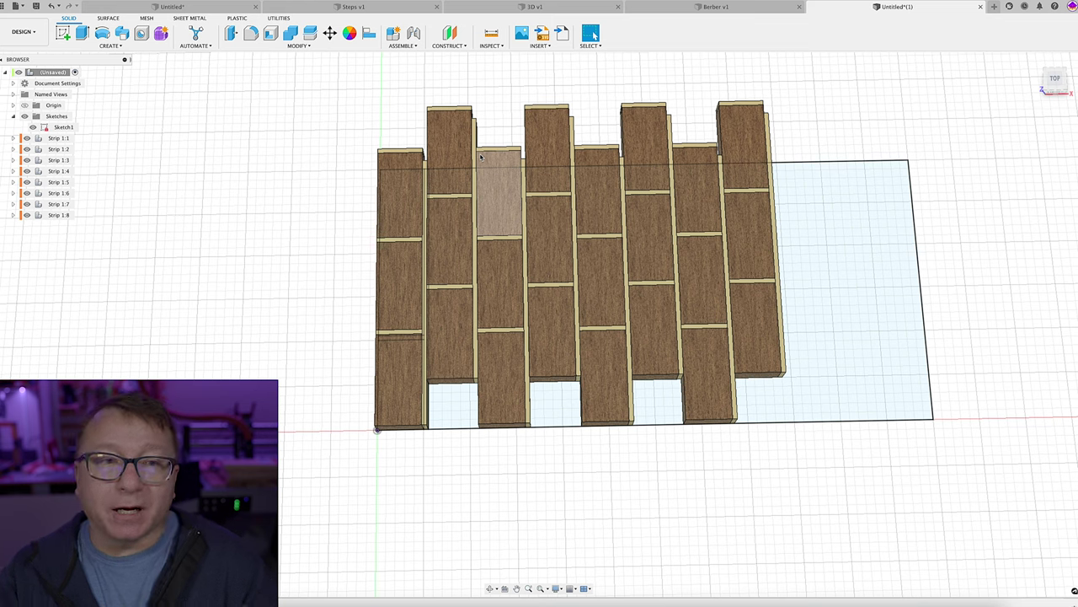
pyautogui.click(386, 12)
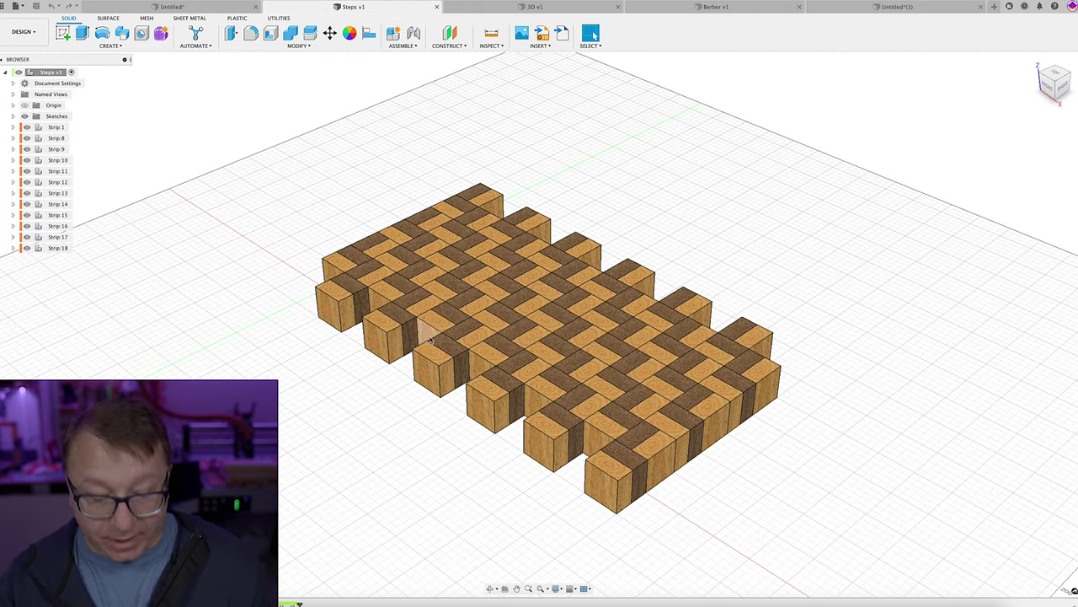
pyautogui.keyDown('shift'); pyautogui.moveTo(369, 367); pyautogui.dragTo(399, 363, button='middle'); pyautogui.keyUp('shift')
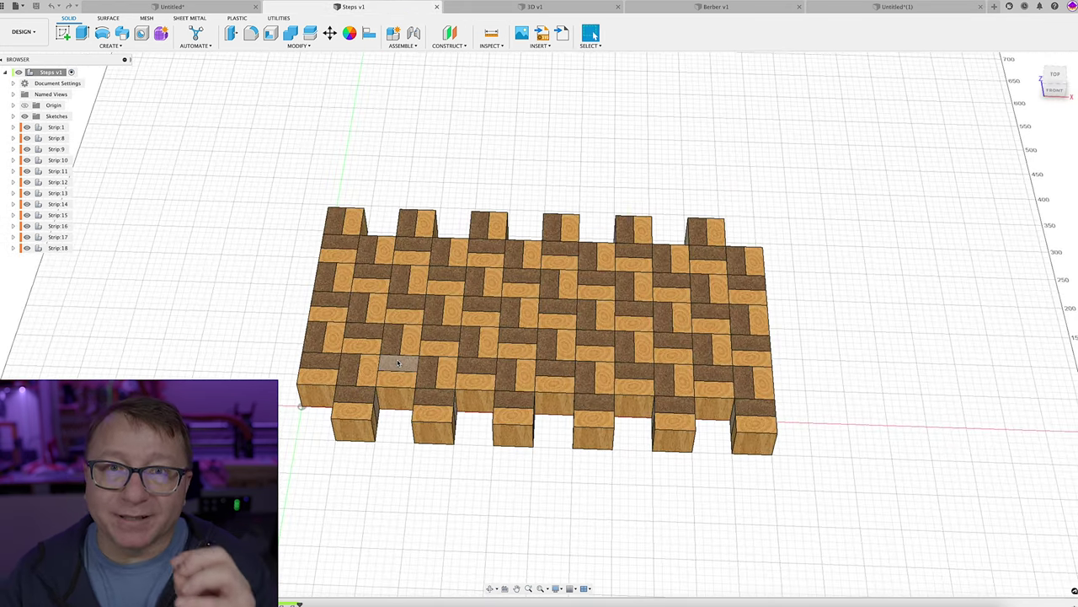
pyautogui.scroll(5, 396, 361)
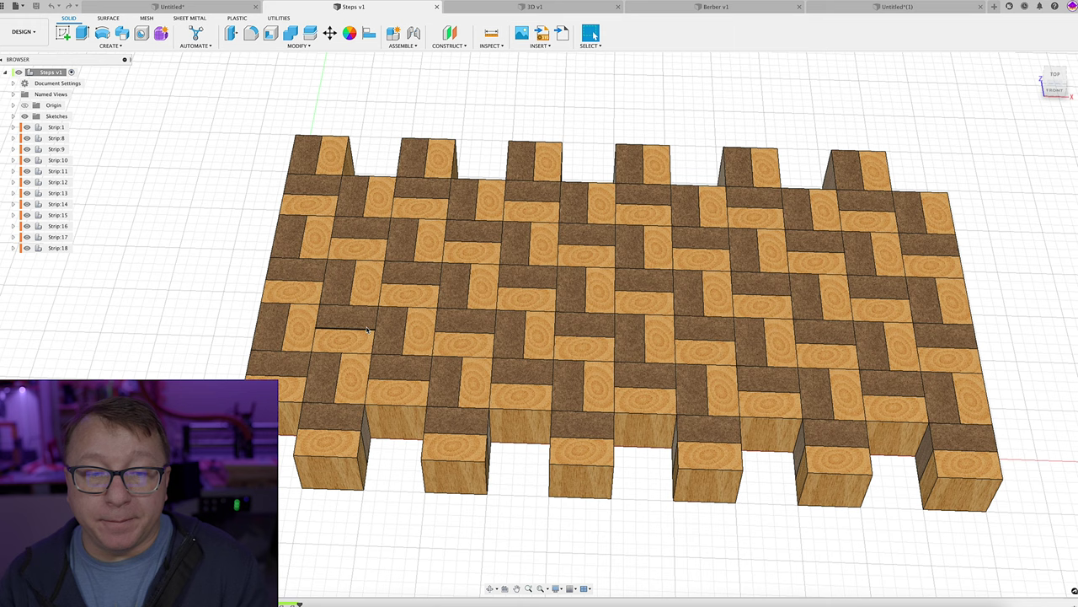
pyautogui.keyDown('shift'); pyautogui.moveTo(387, 327); pyautogui.dragTo(340, 300, button='middle'); pyautogui.keyUp('shift')
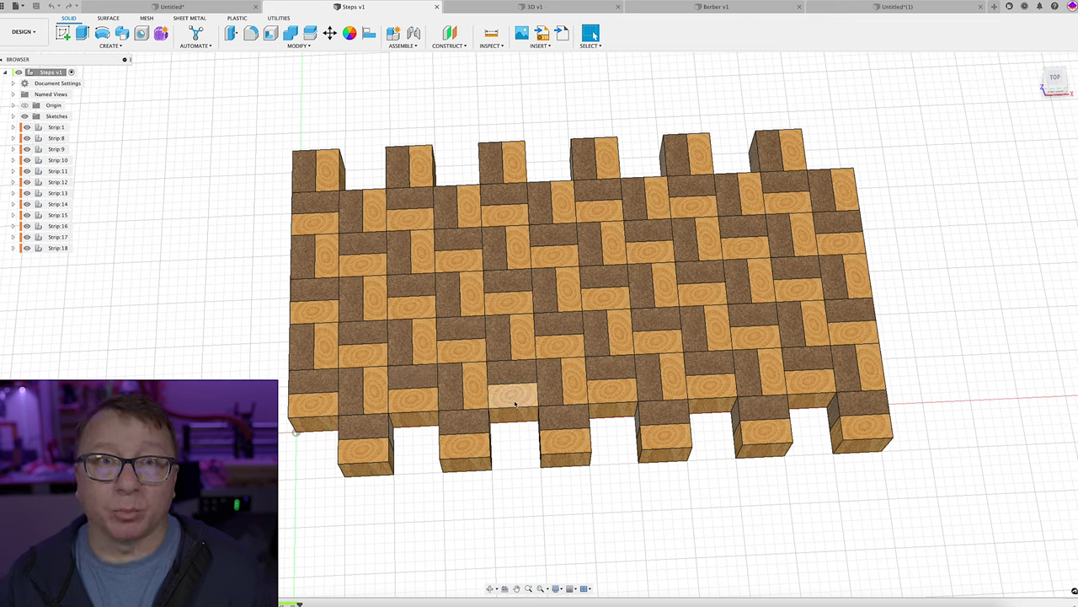
pyautogui.click(513, 9)
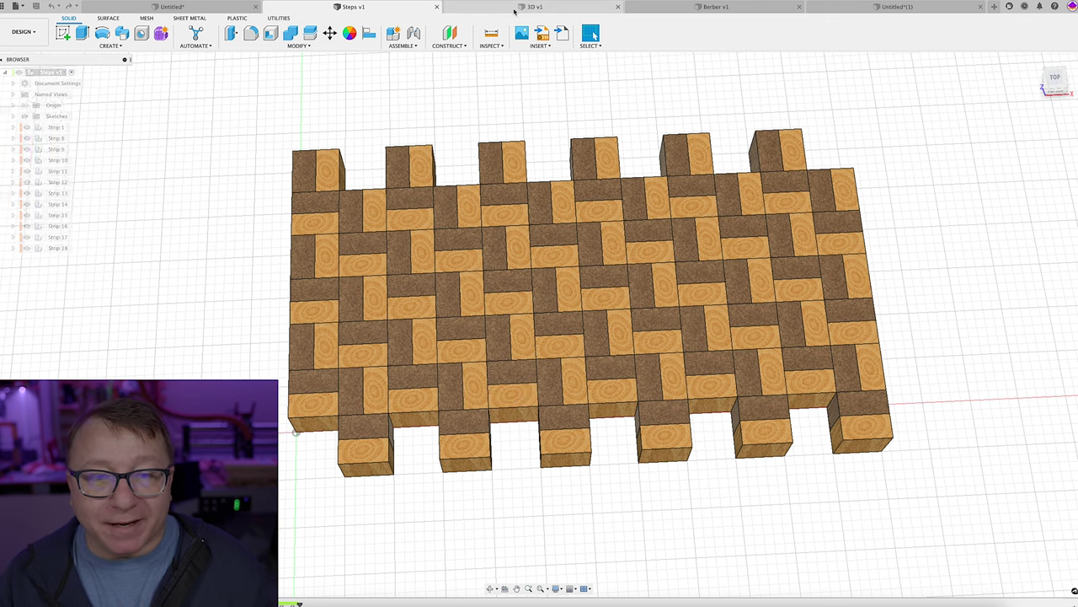
pyautogui.keyDown('shift'); pyautogui.moveTo(435, 401); pyautogui.dragTo(458, 413, button='middle'); pyautogui.keyUp('shift')
pyautogui.scroll(5, 460, 421)
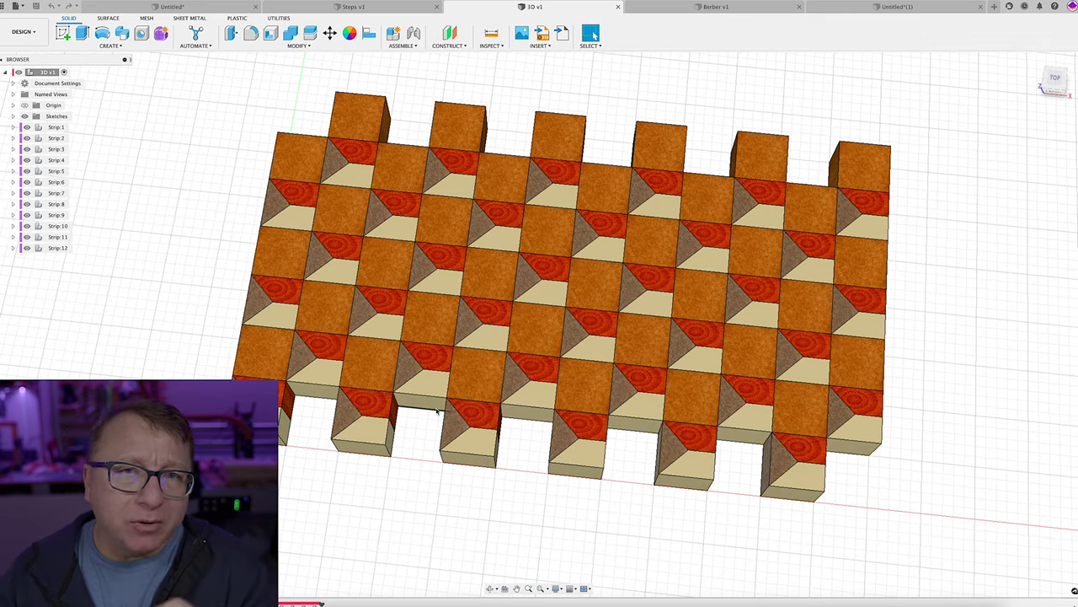
# - Examine the raised-block illusion of the 3D v1 board from slightly different tilted viewing angles
pyautogui.keyDown('shift'); pyautogui.moveTo(371, 363); pyautogui.dragTo(286, 341, button='middle'); pyautogui.keyUp('shift')
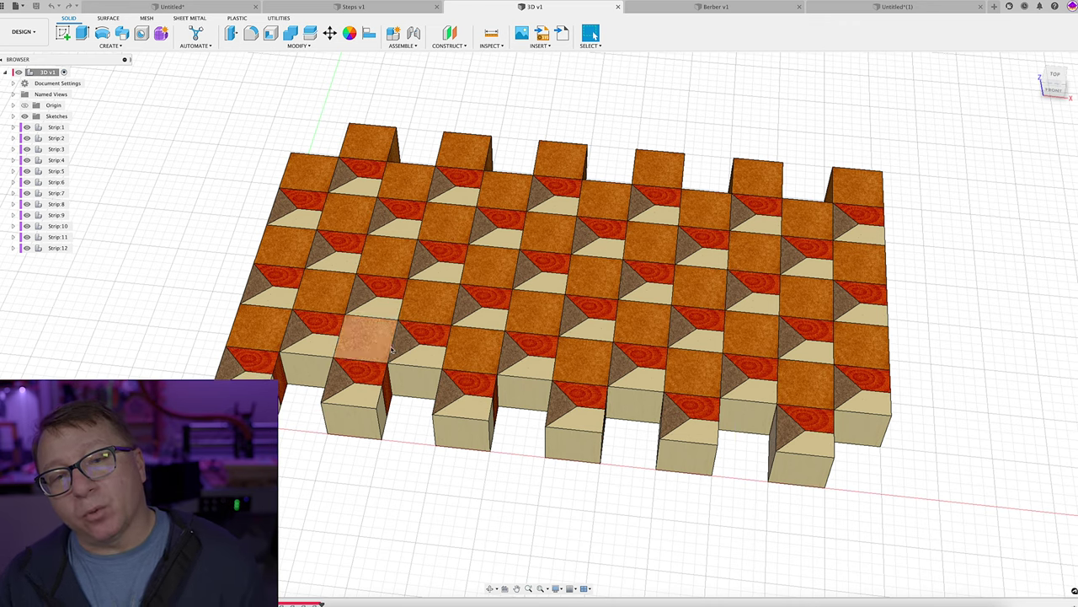
pyautogui.moveTo(387, 333)
pyautogui.keyDown('shift'); pyautogui.mouseDown(button='middle')
pyautogui.moveTo(425, 312)
pyautogui.moveTo(404, 341)
pyautogui.mouseUp(button='middle'); pyautogui.keyUp('shift')
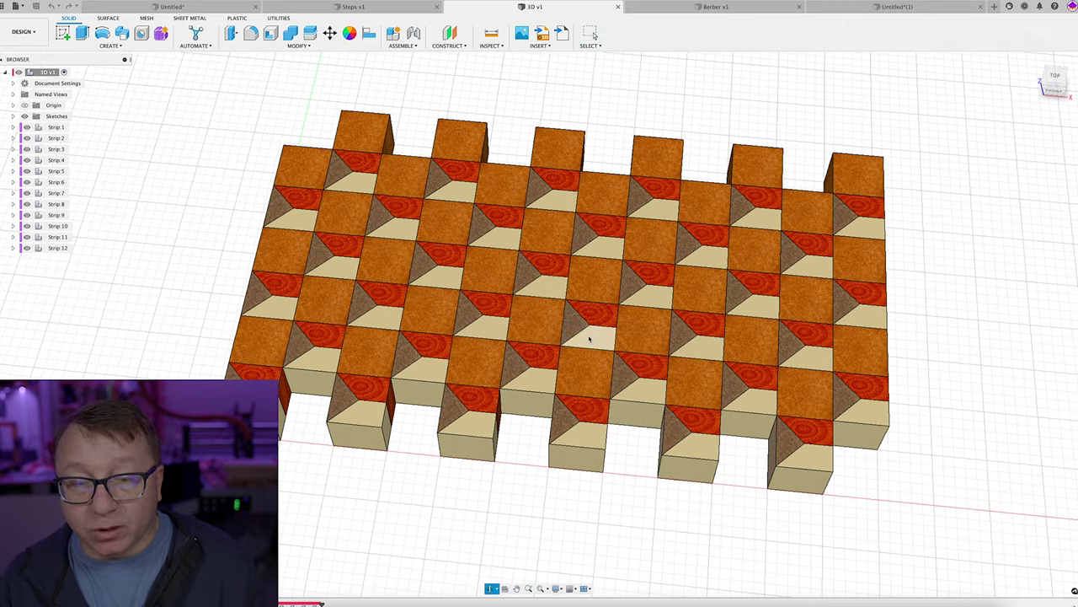
pyautogui.keyDown('shift'); pyautogui.moveTo(590, 336); pyautogui.dragTo(590, 342, button='middle'); pyautogui.keyUp('shift')
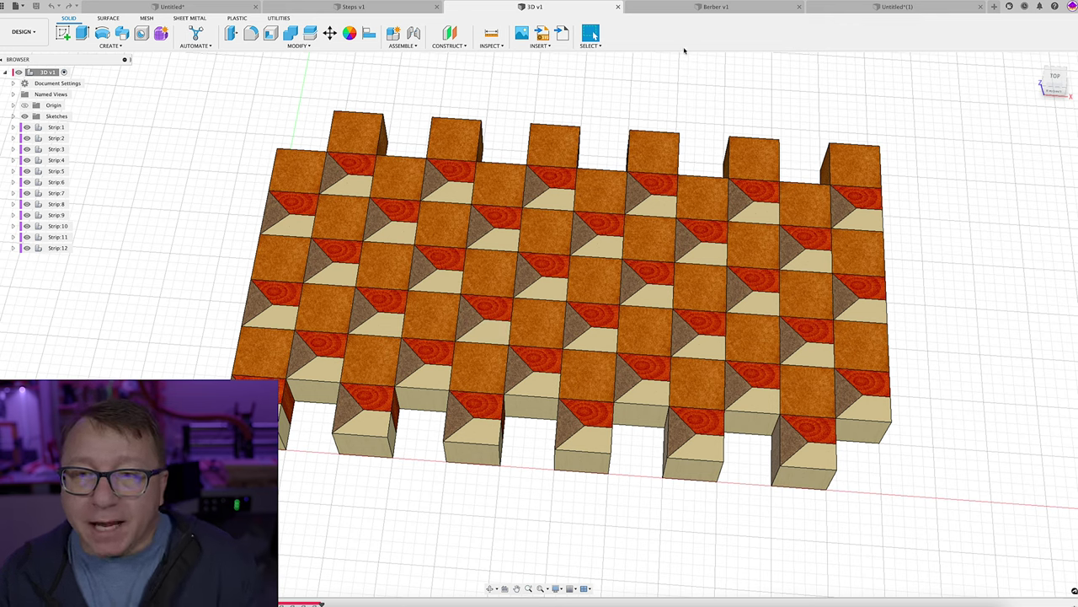
# - Open the Berber v1 design and examine its plaid pattern of crossing wide and thin strips up close from above the front edge
pyautogui.click(658, 11)
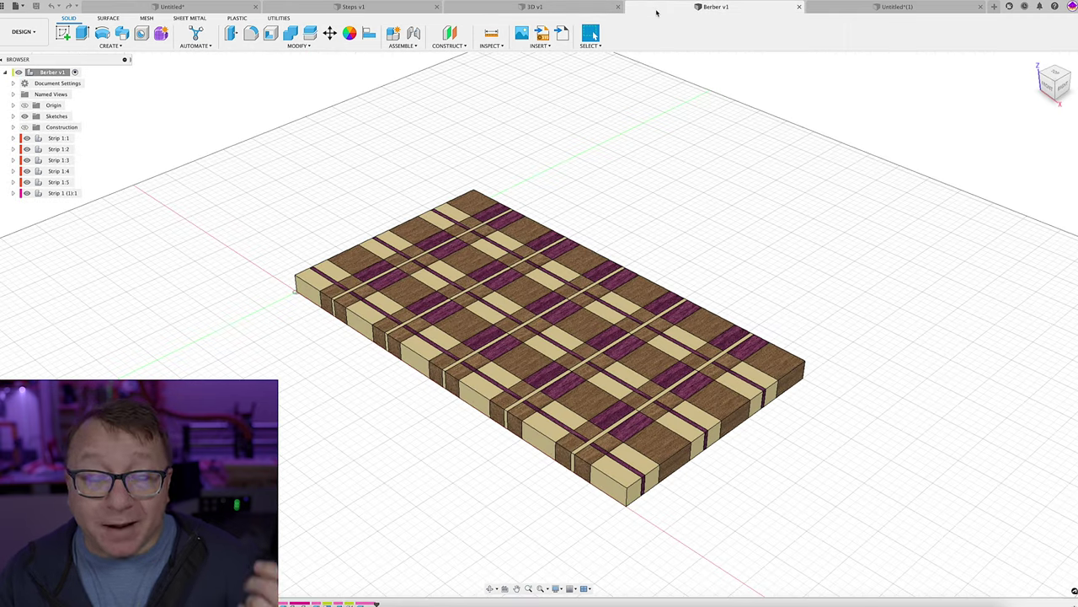
pyautogui.keyDown('shift'); pyautogui.moveTo(595, 284); pyautogui.dragTo(624, 300, button='middle'); pyautogui.keyUp('shift')
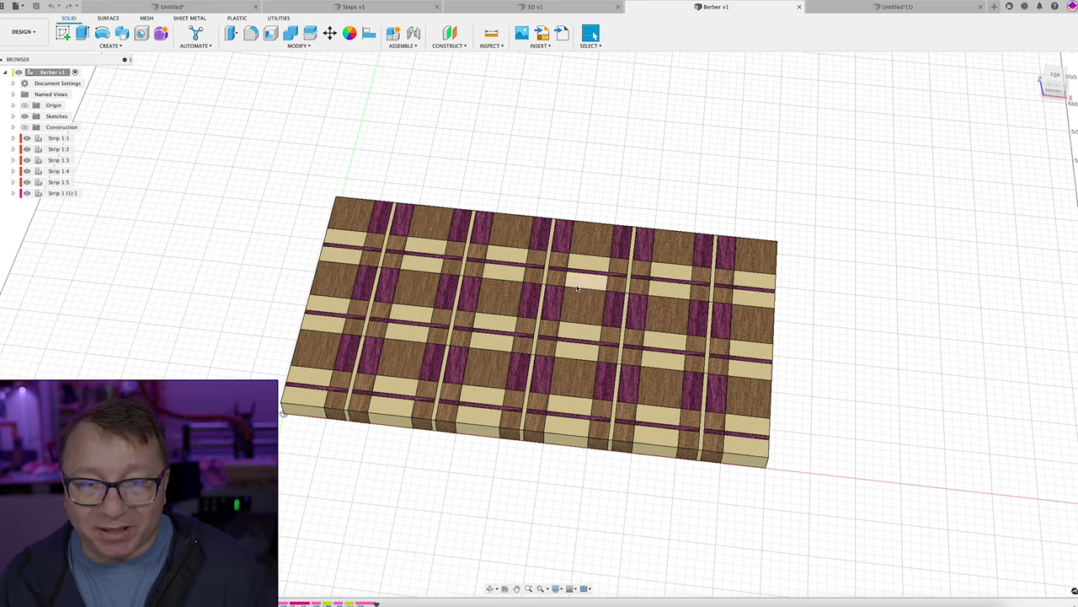
pyautogui.scroll(2, 547, 332)
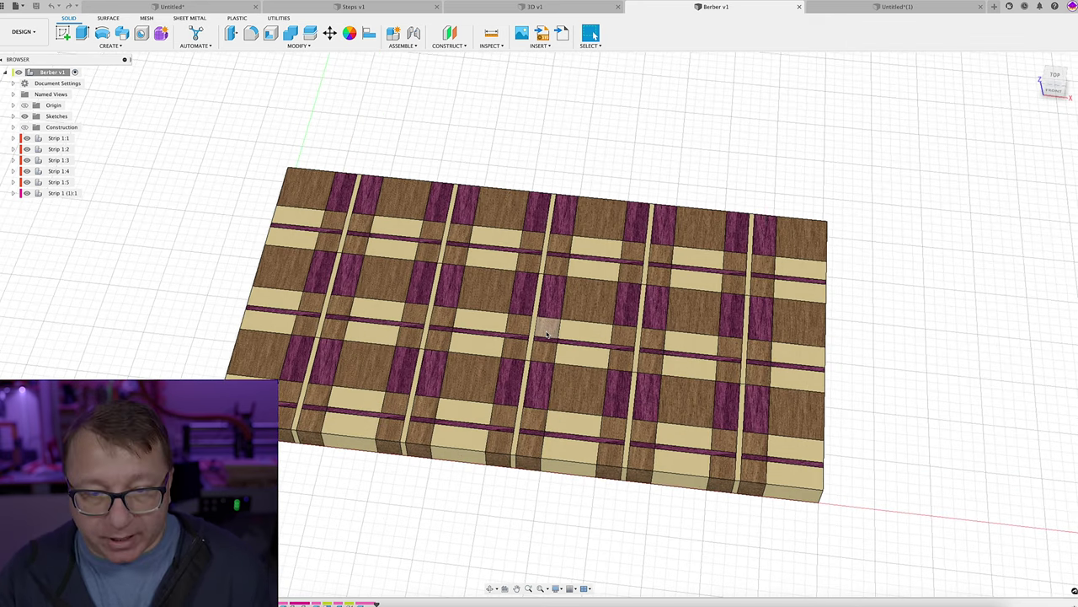
pyautogui.scroll(-2, 552, 318)
pyautogui.scroll(3, 553, 318)
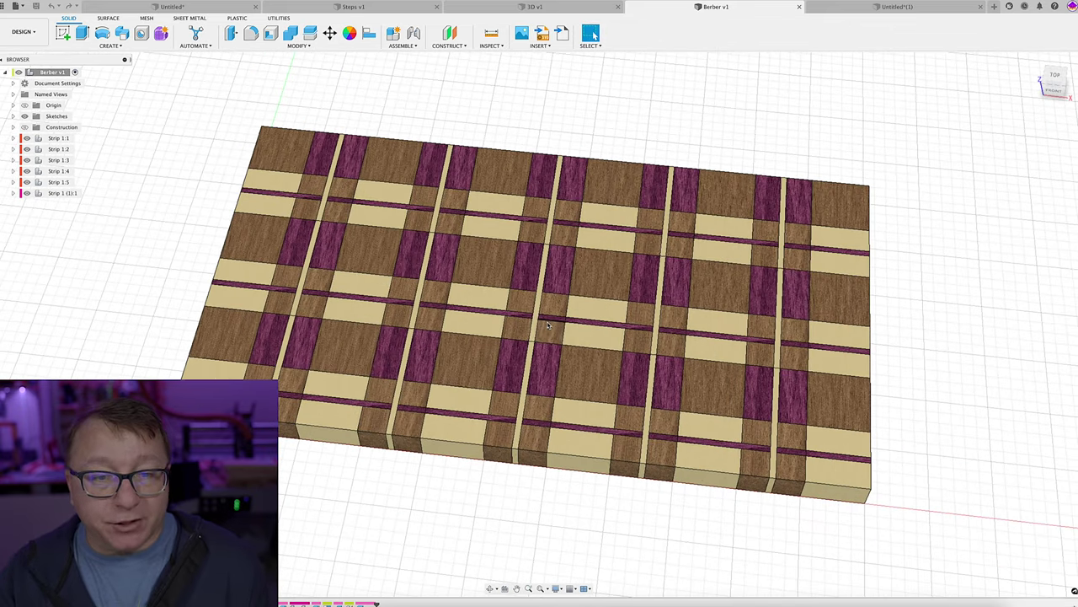
pyautogui.scroll(-3, 548, 326)
pyautogui.scroll(3, 549, 330)
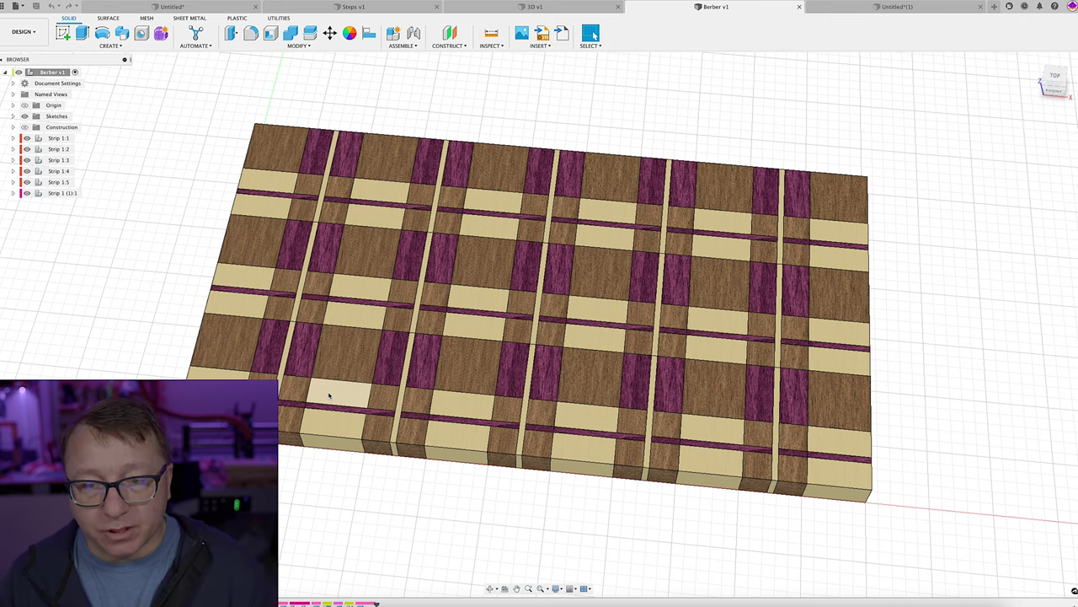
pyautogui.keyDown('shift'); pyautogui.moveTo(481, 358); pyautogui.dragTo(509, 329, button='middle'); pyautogui.keyUp('shift')
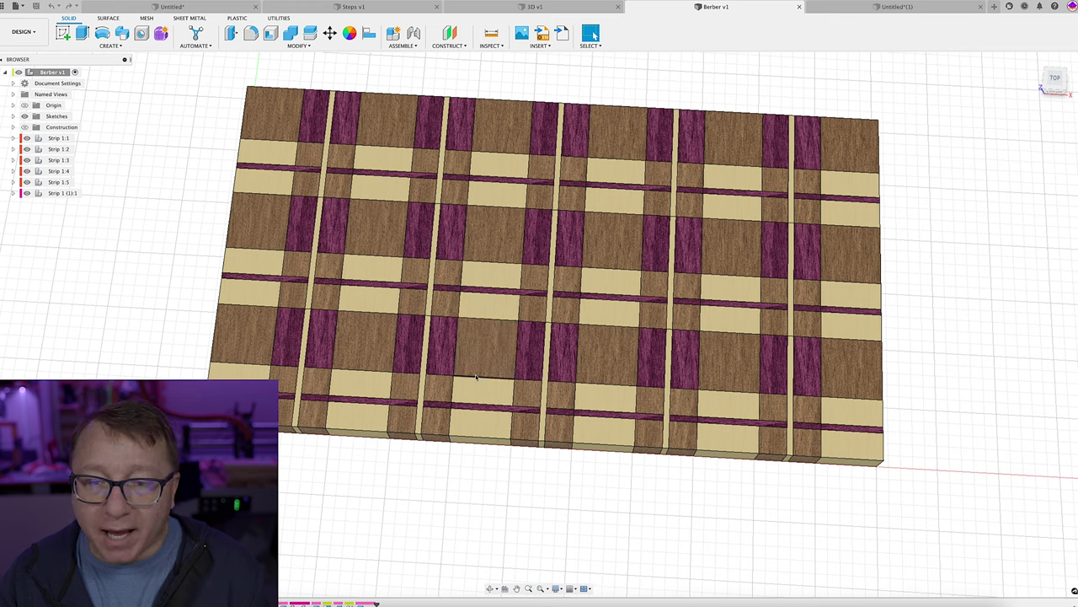